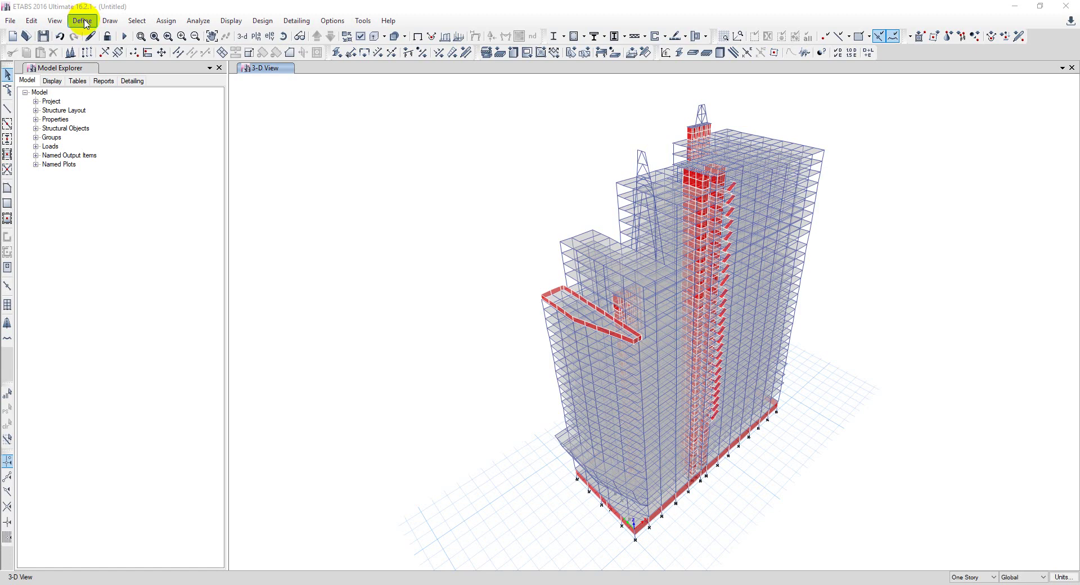
Add a new ASCE7-10 response spectrum function from Define > Functions > Response Spectrum
left_click(82, 22)
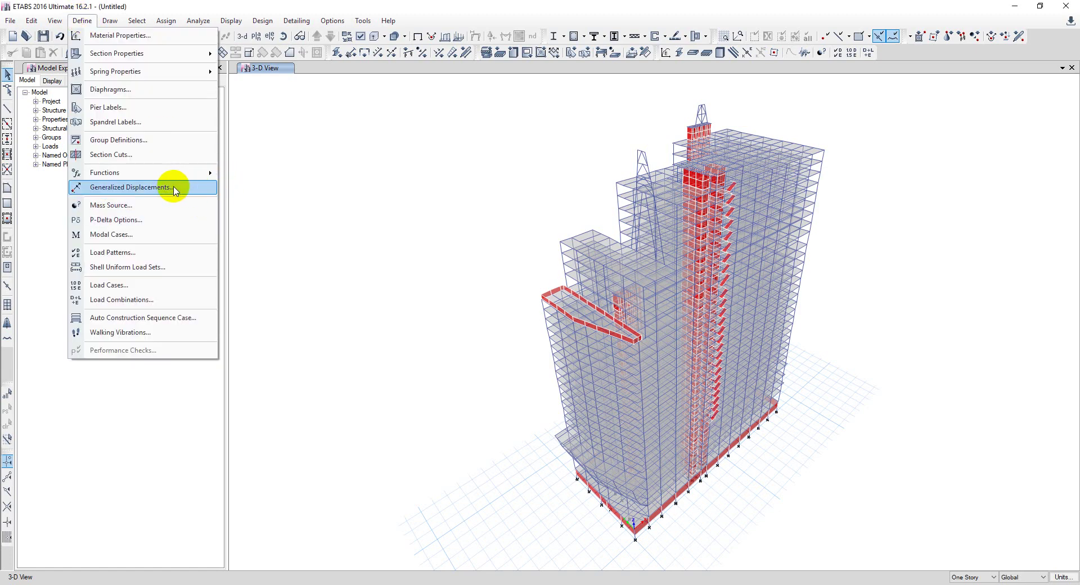
mouse_move(104, 172)
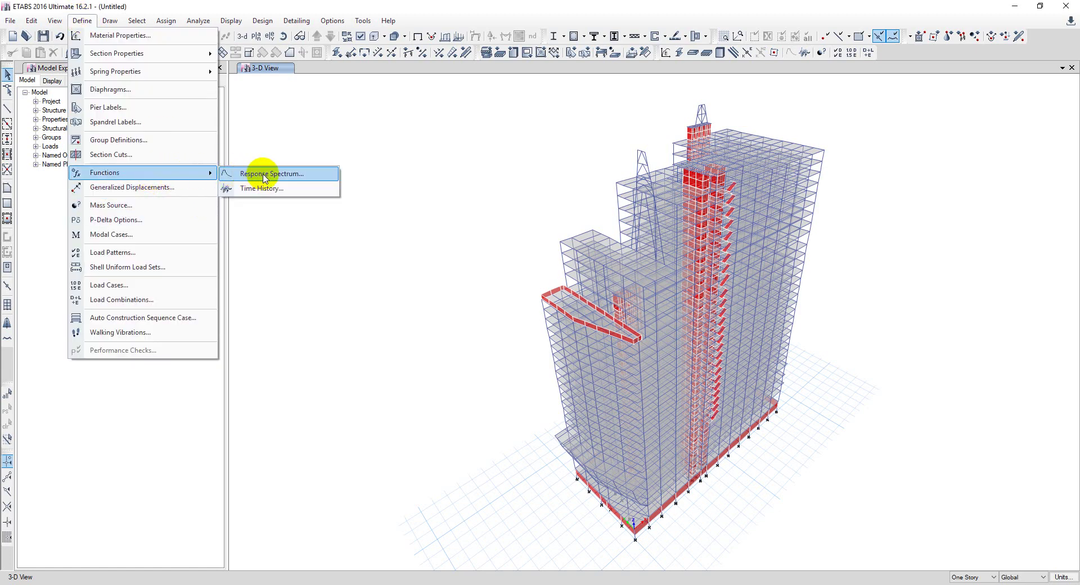
left_click(264, 178)
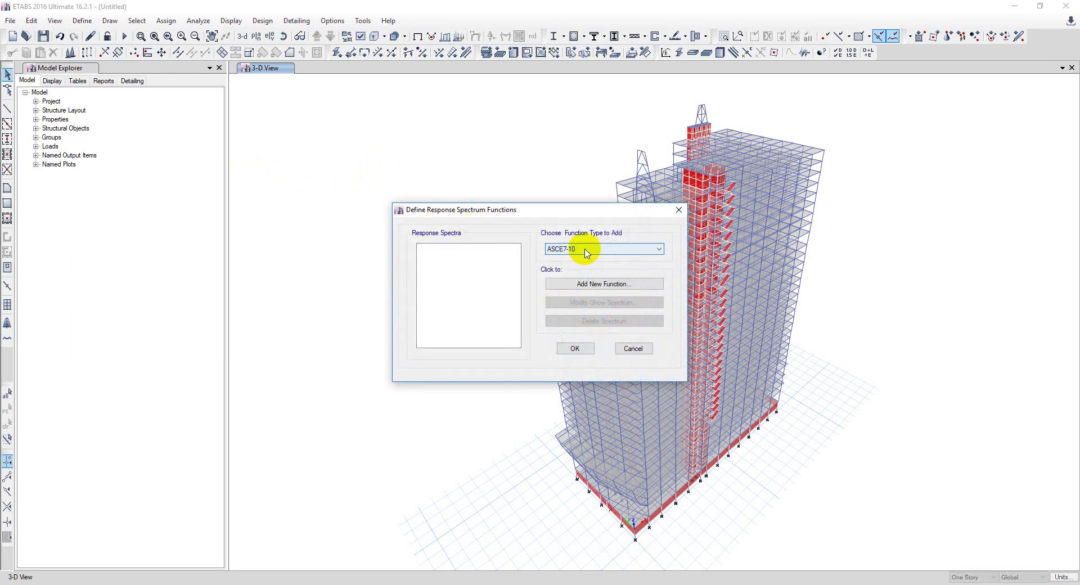
left_click(592, 249)
left_click(592, 259)
left_click(622, 286)
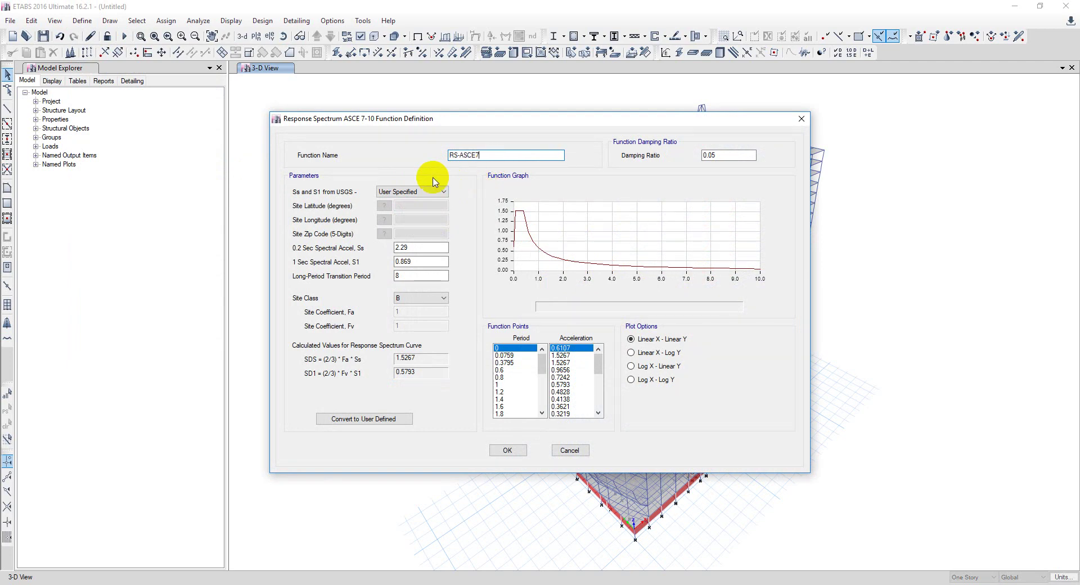
Keep Ss and S1 user specified, entering Ss 0.35, S1 0.13 and Site Class C
left_click(413, 193)
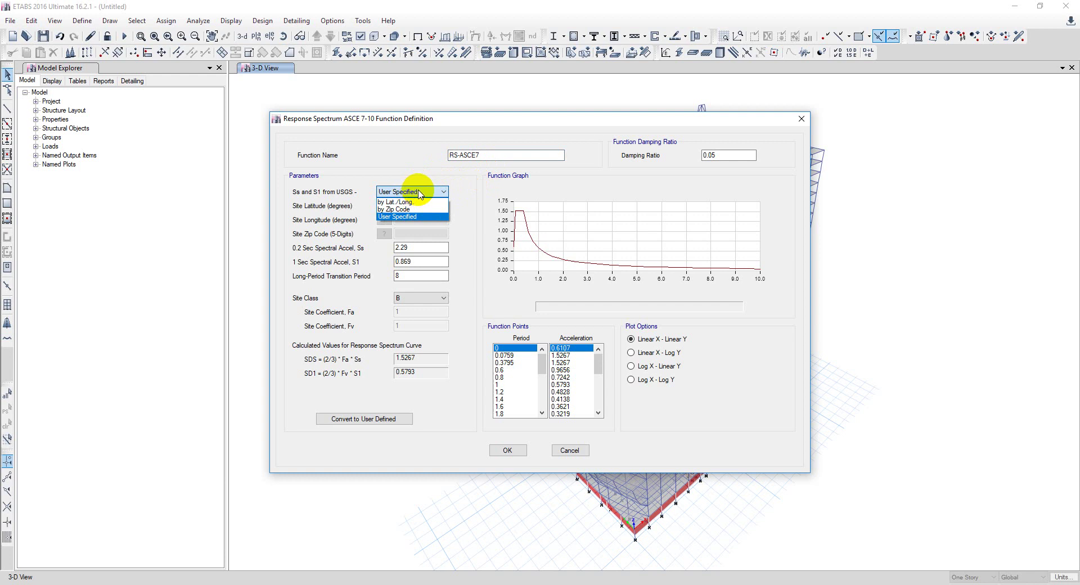
left_click(419, 193)
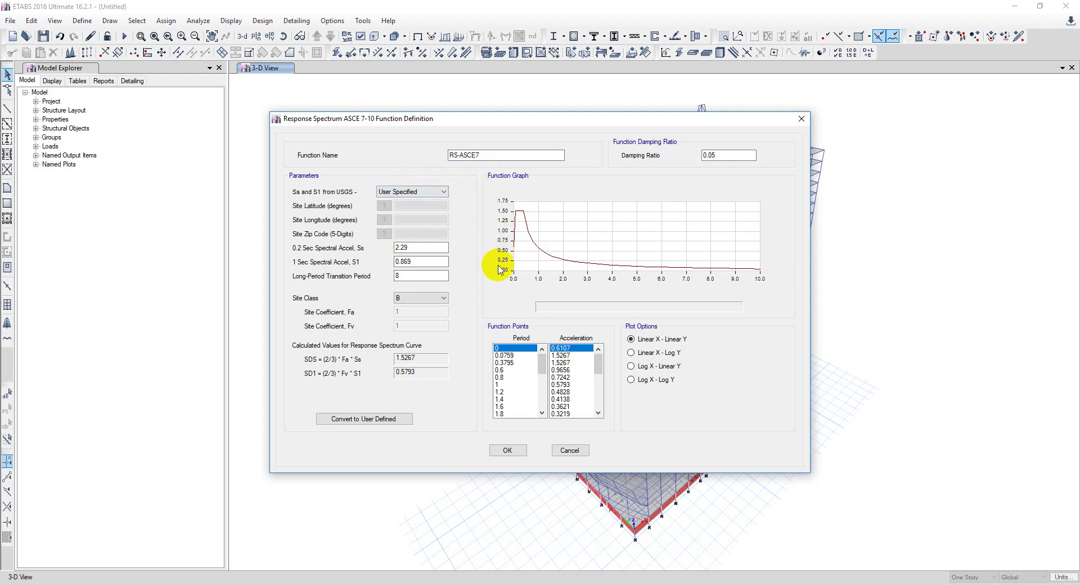
double_click(421, 248)
type("35")
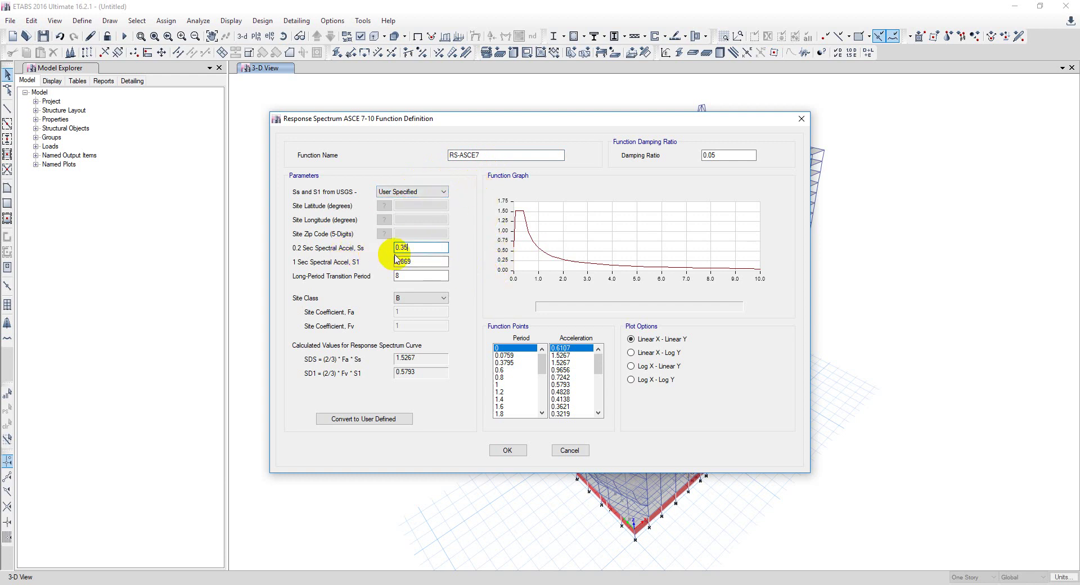
key("Tab")
type("0.1")
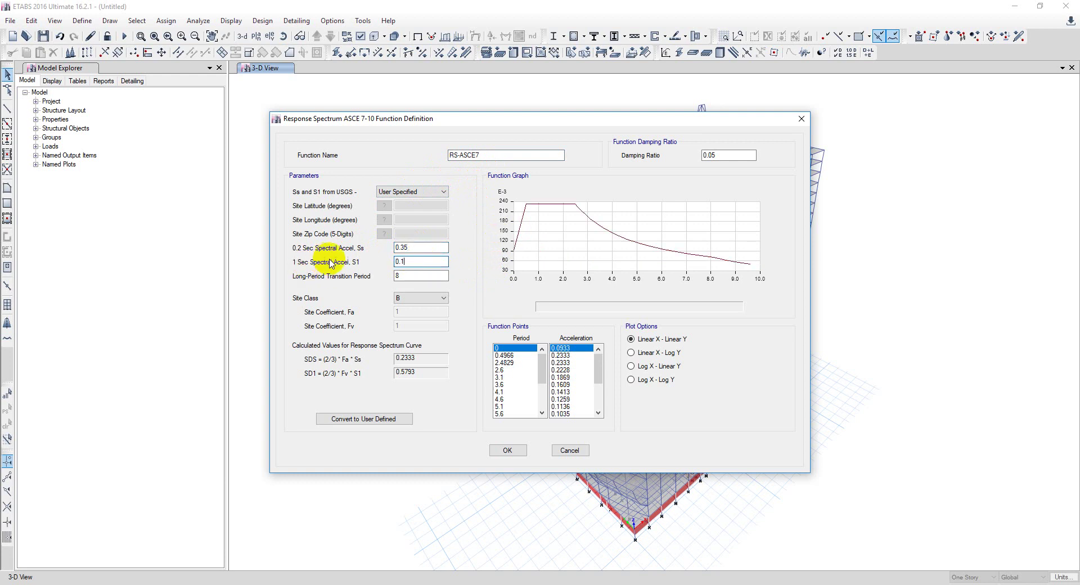
type("3")
key("Tab")
left_click(422, 298)
left_click(425, 319)
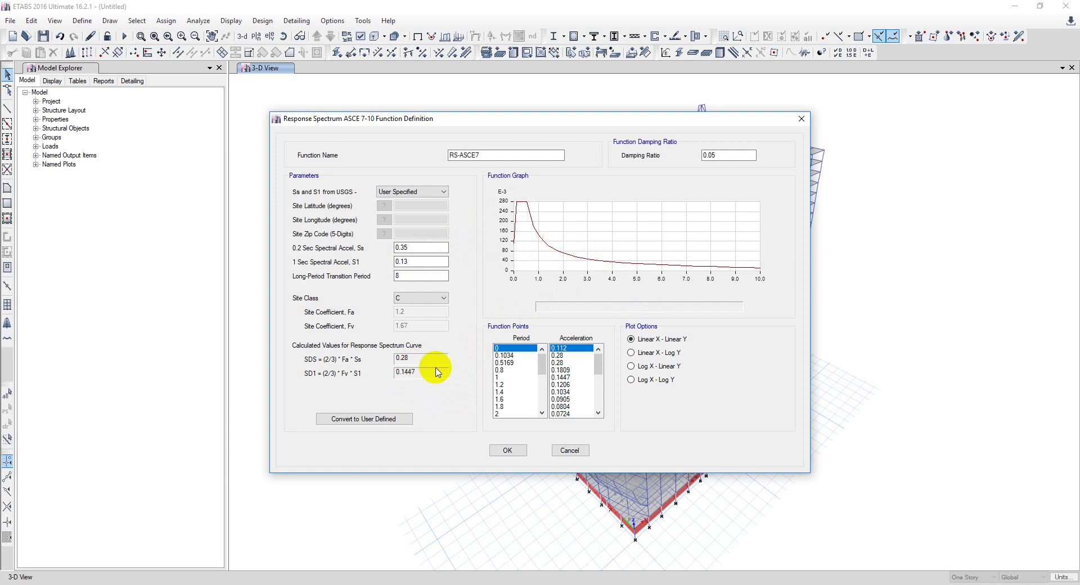
Review the spectrum graph and 0.05 damping, then save RS-ASCE7 and close the function list
left_click(519, 357)
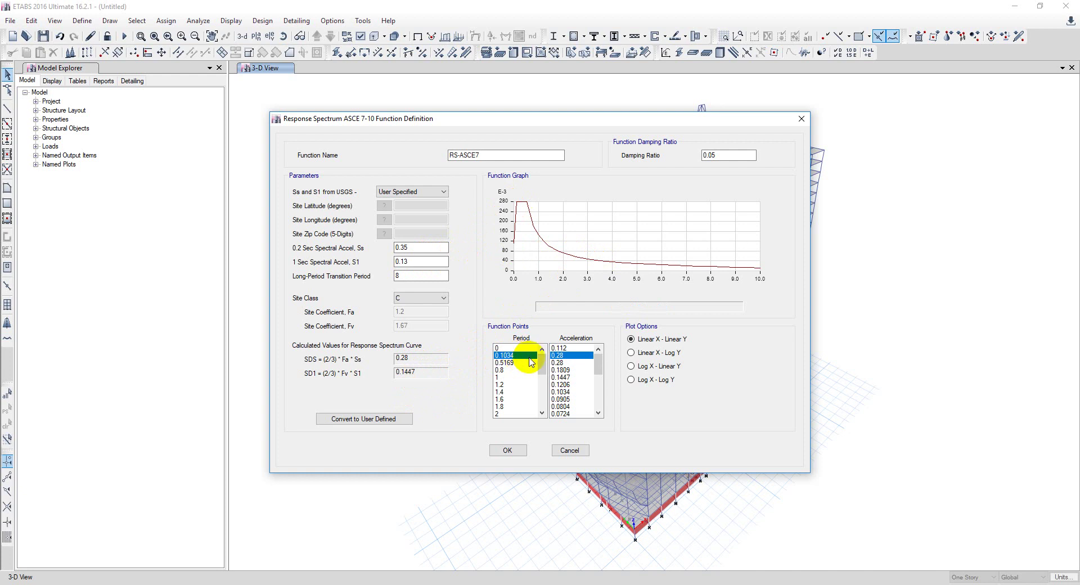
left_click(512, 348)
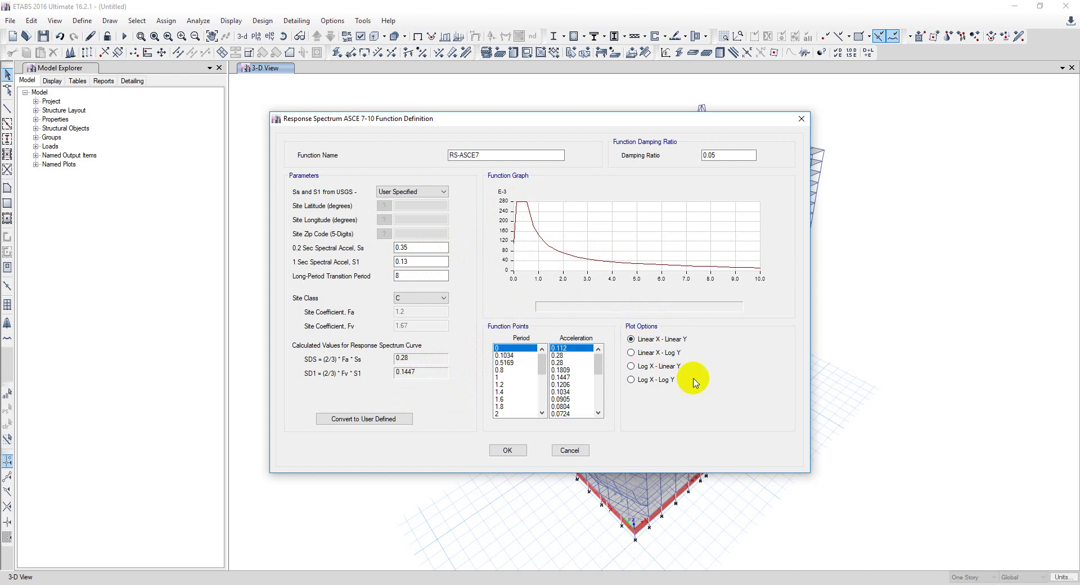
left_click(653, 352)
left_click(647, 339)
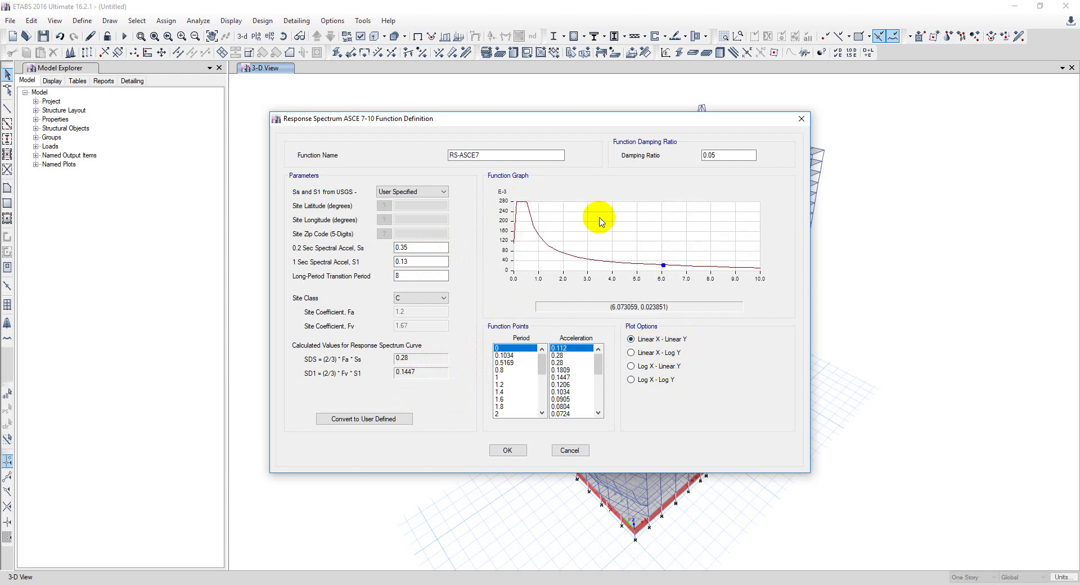
left_click(734, 156)
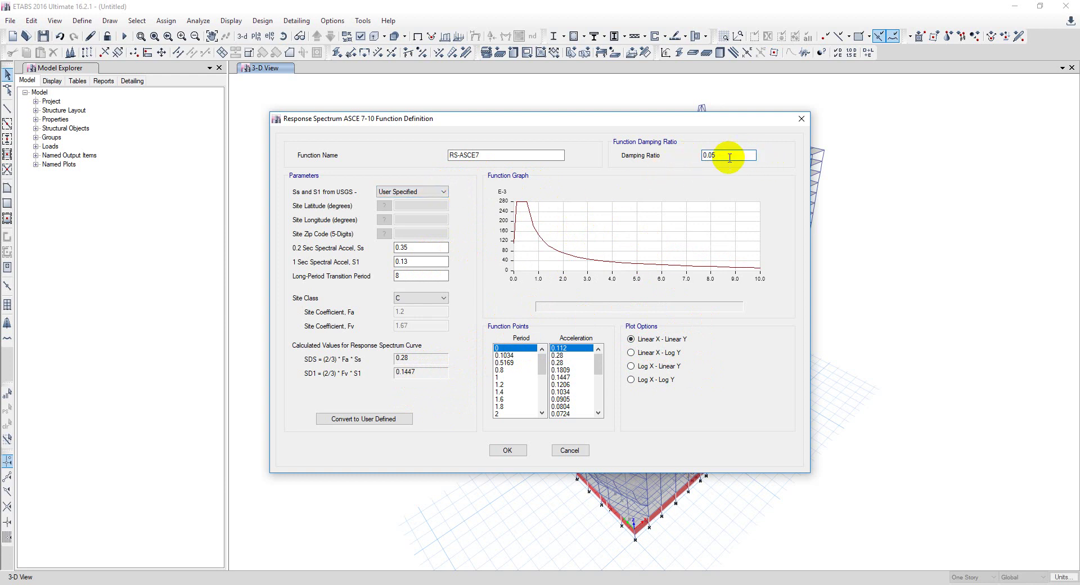
double_click(726, 156)
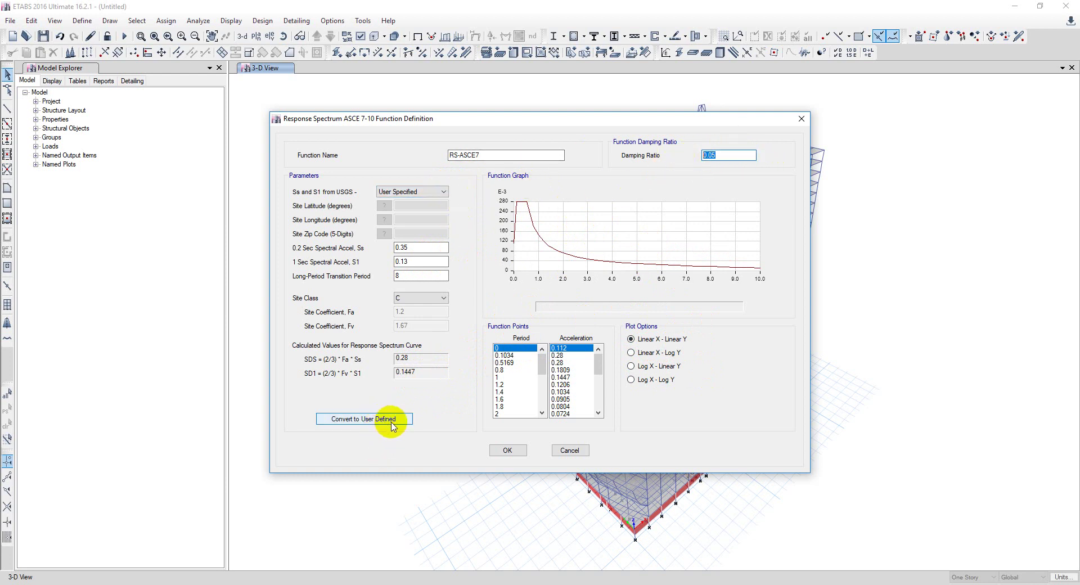
left_click(507, 450)
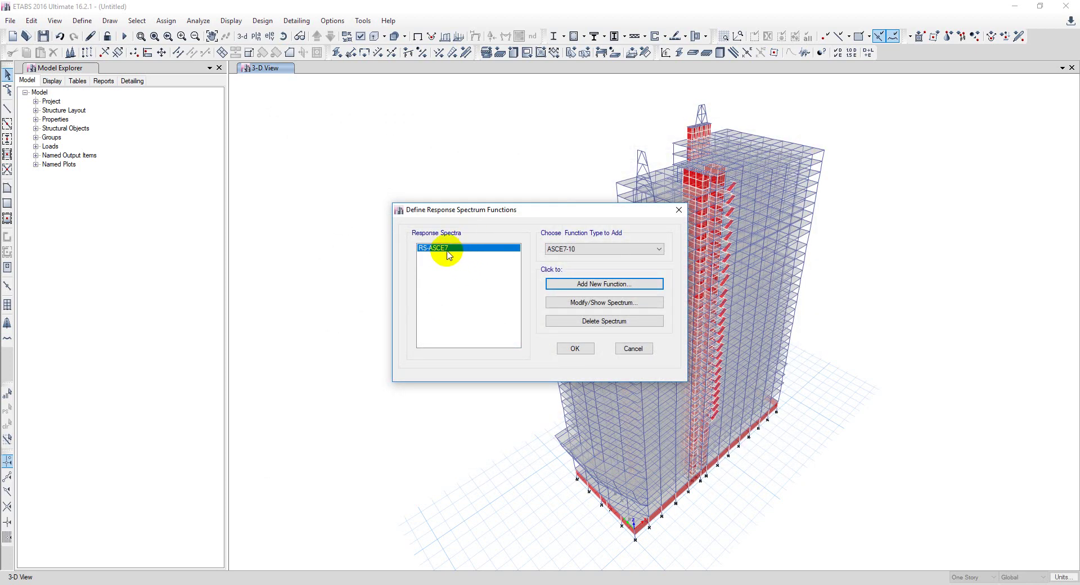
left_click(574, 348)
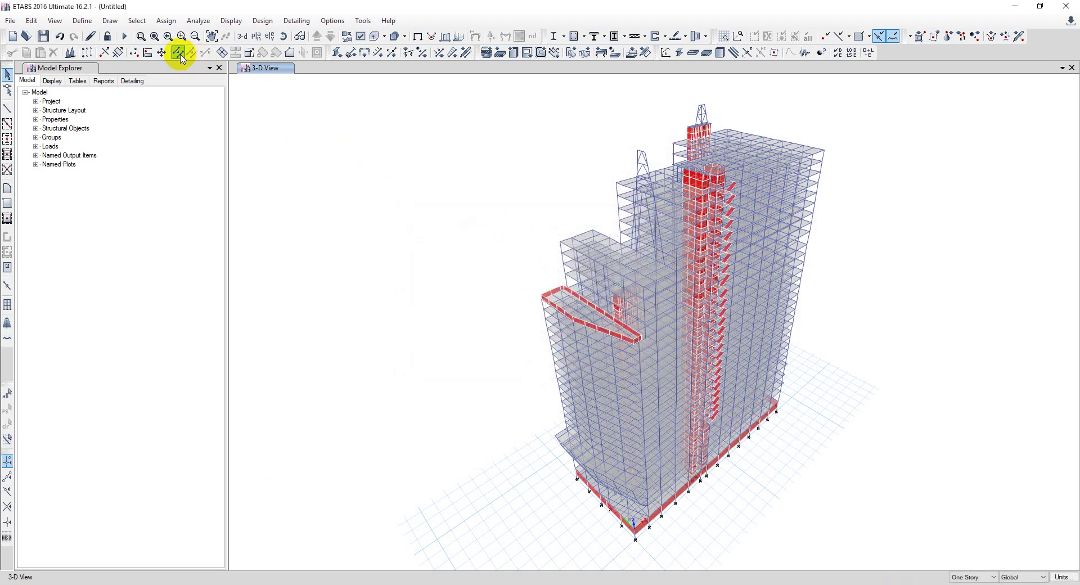
Delete mass source MsSrc1, keeping MsSrc as the default mass source
left_click(82, 20)
mouse_move(105, 172)
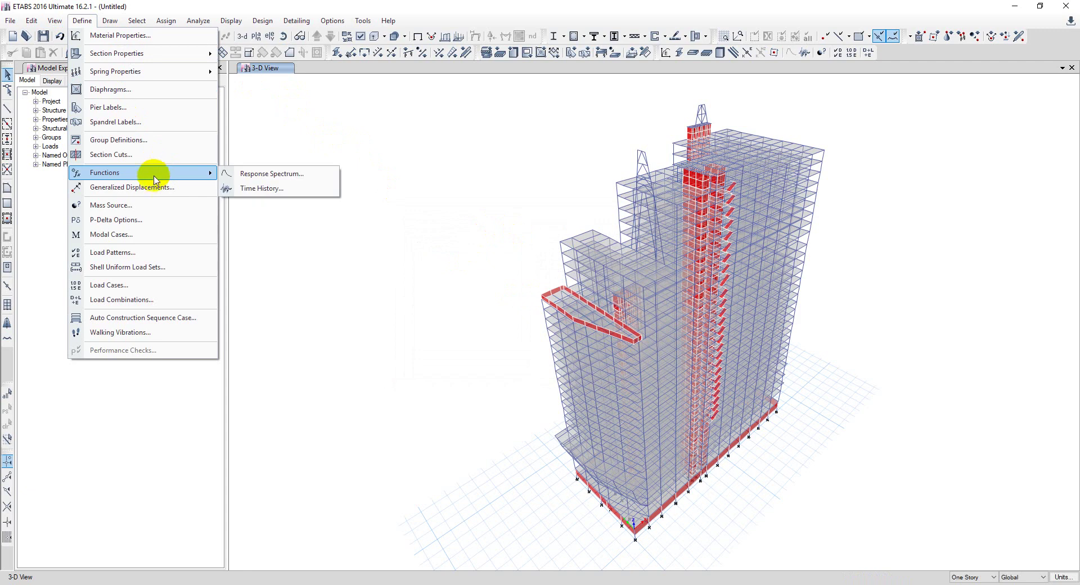
left_click(111, 204)
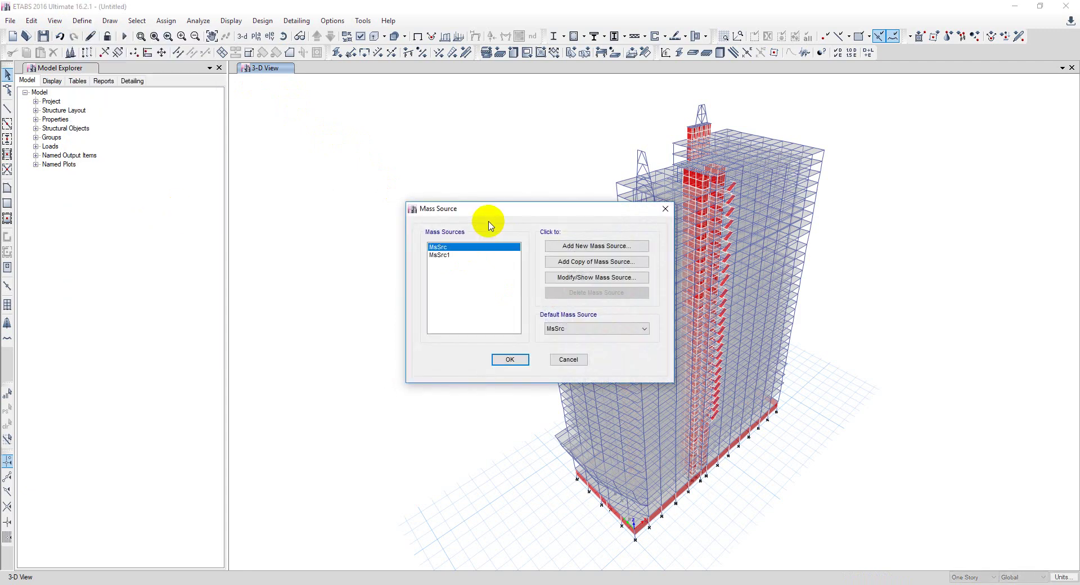
left_click(447, 255)
left_click(440, 247)
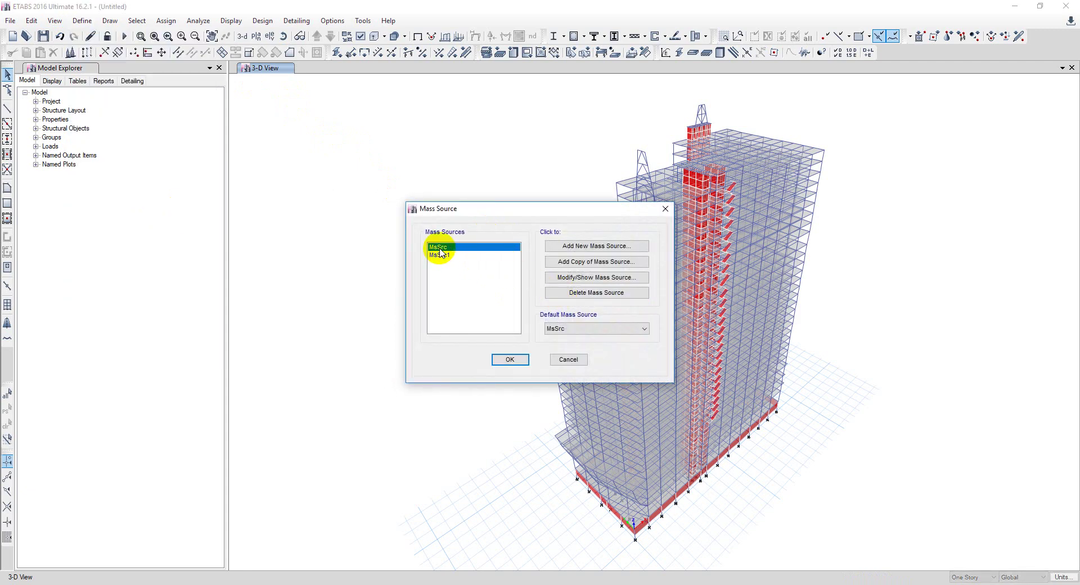
left_click(577, 333)
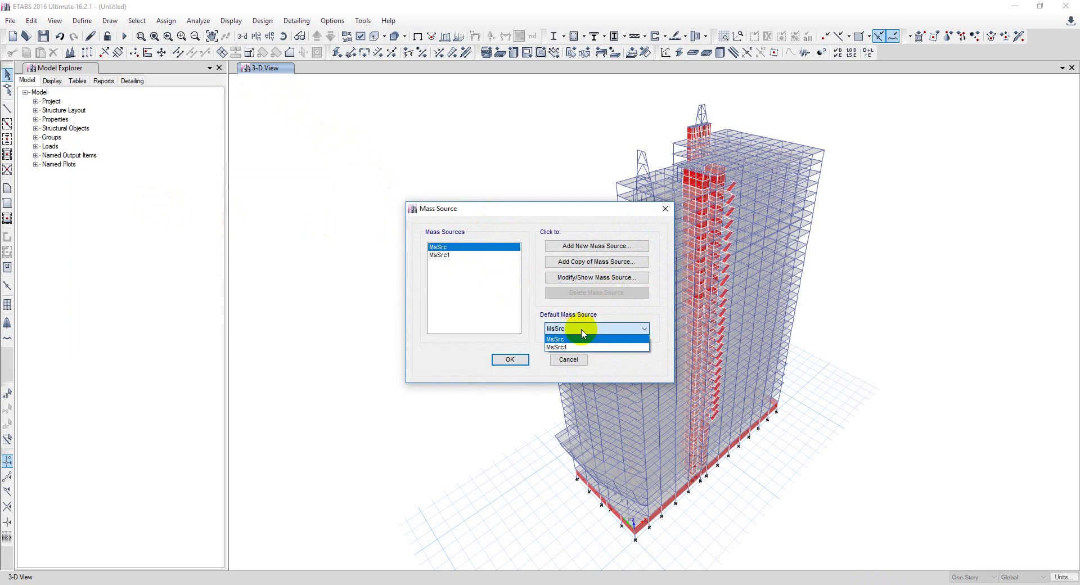
left_click(612, 326)
left_click(472, 255)
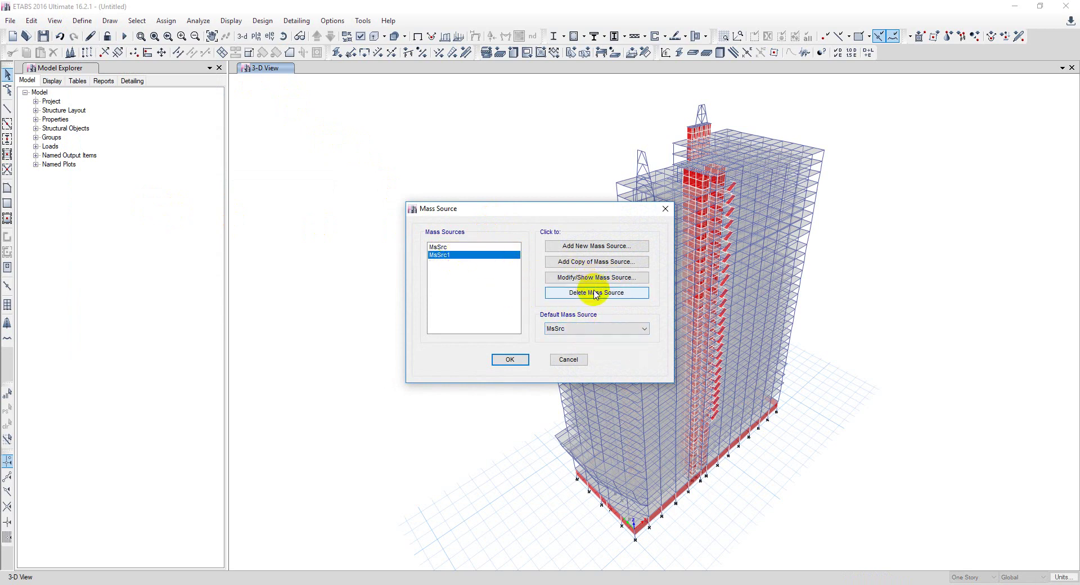
left_click(618, 292)
left_click(541, 335)
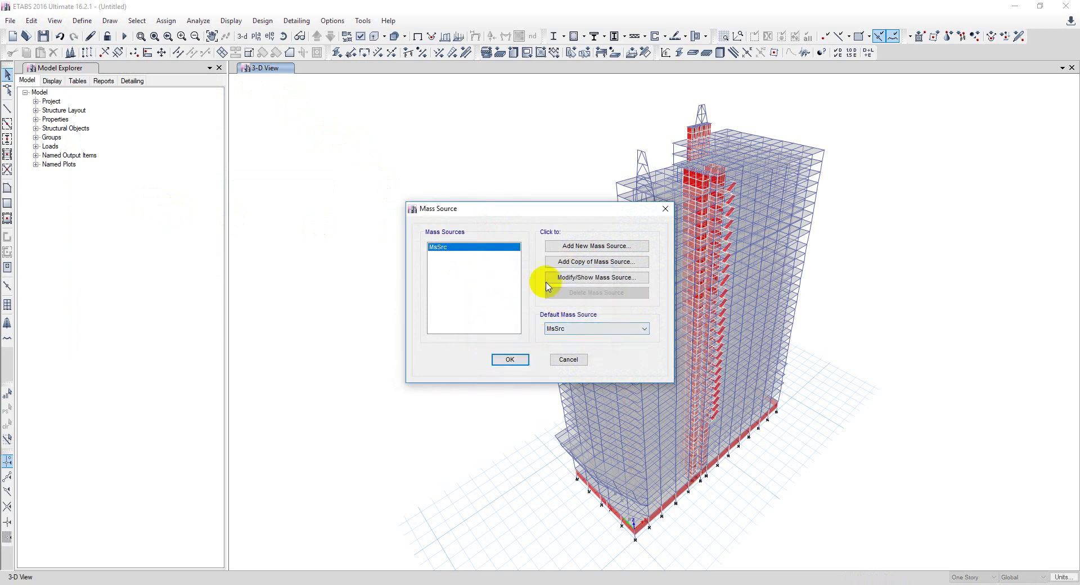
Switch MsSrc from element self mass to specified load patterns and add Dead at multiplier 1
left_click(585, 280)
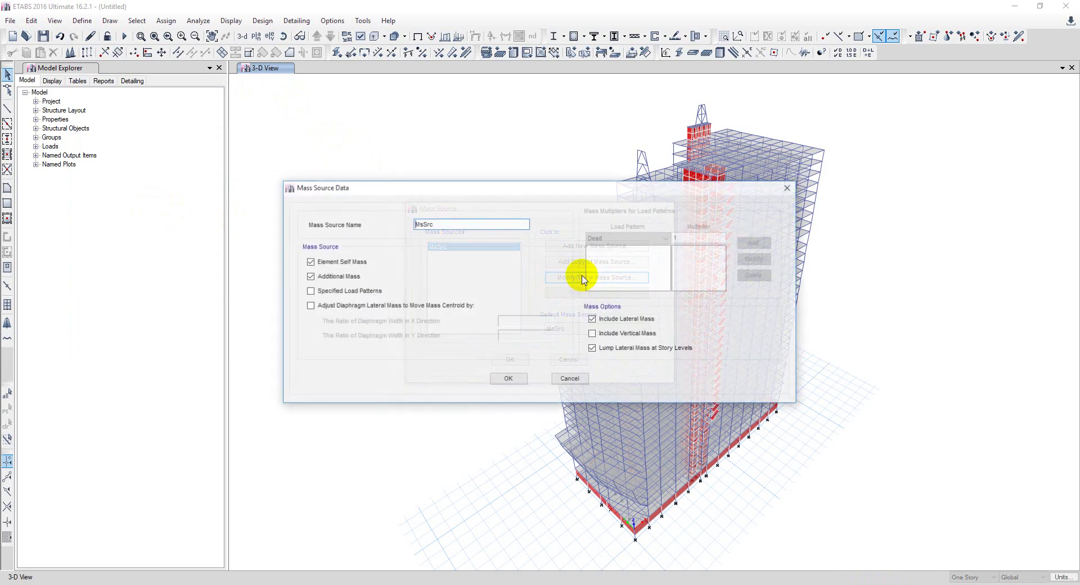
left_click(310, 262)
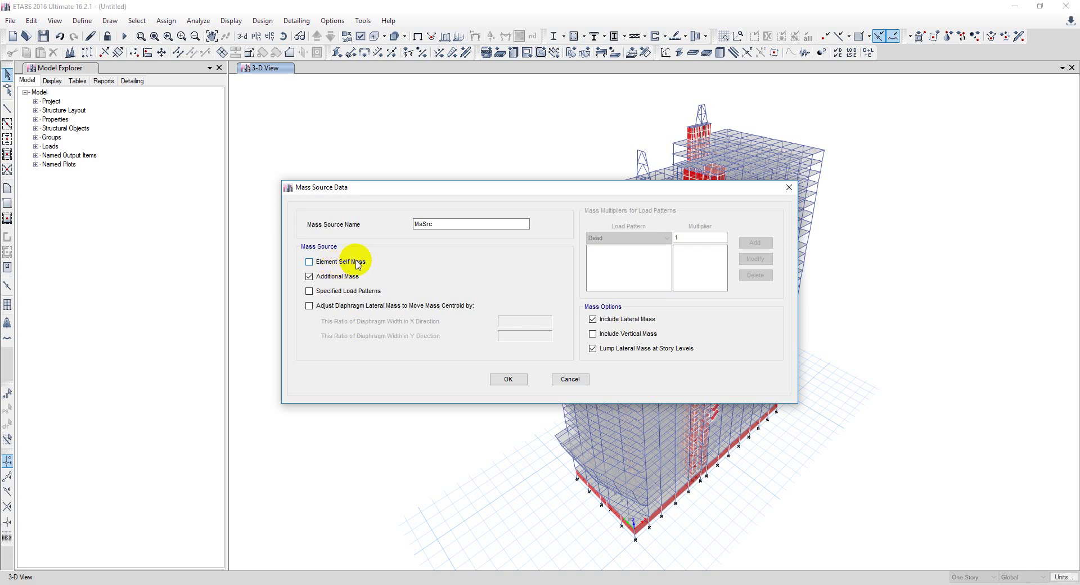
left_click(309, 291)
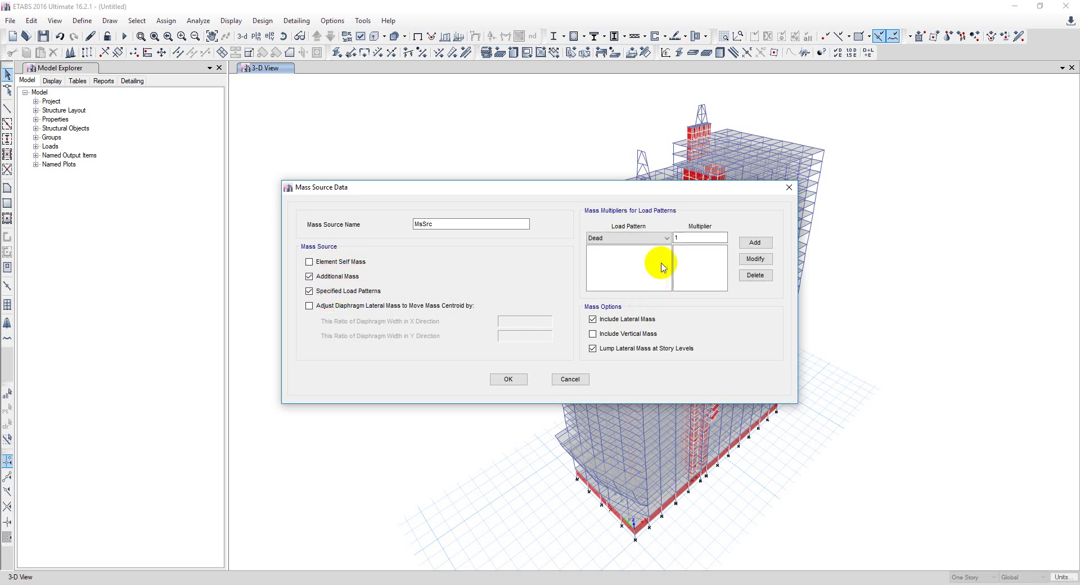
left_click(635, 238)
left_click(644, 241)
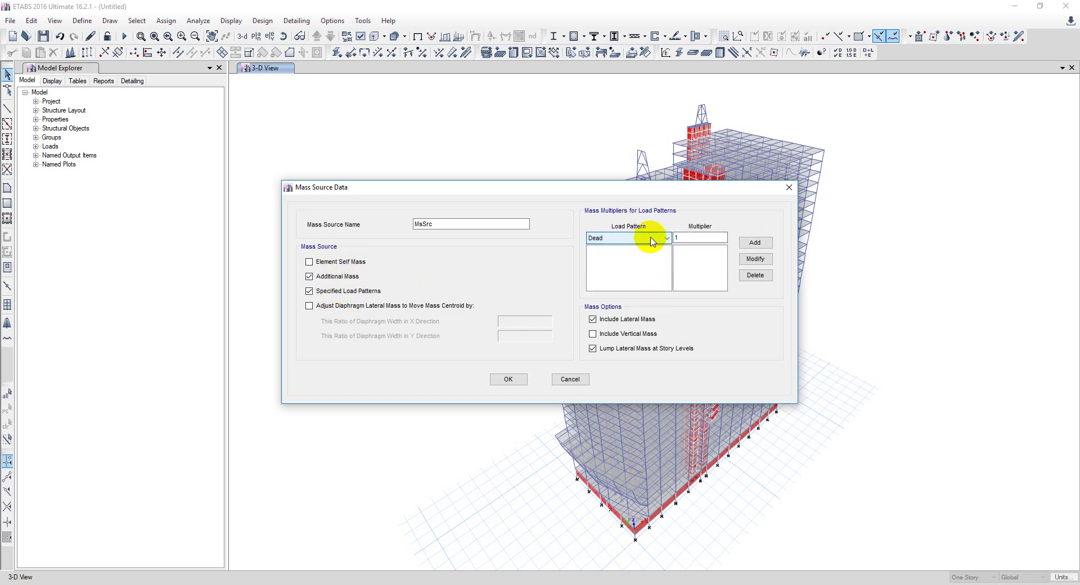
left_click(647, 236)
left_click(696, 238)
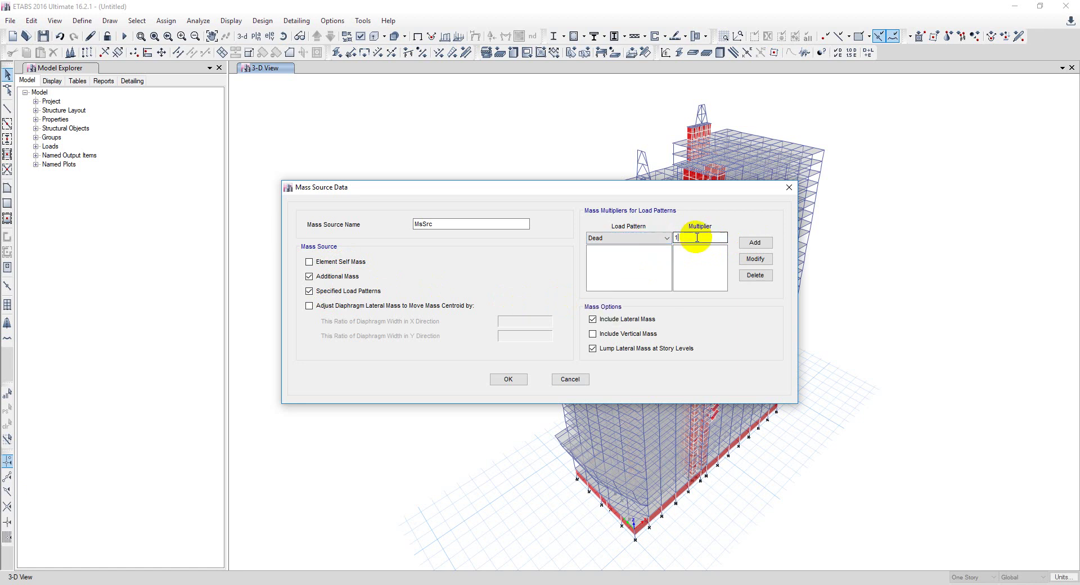
left_click(755, 242)
Add SDL at multiplier 1 and Live at 0.5, then confirm both mass source dialogs
left_click(627, 237)
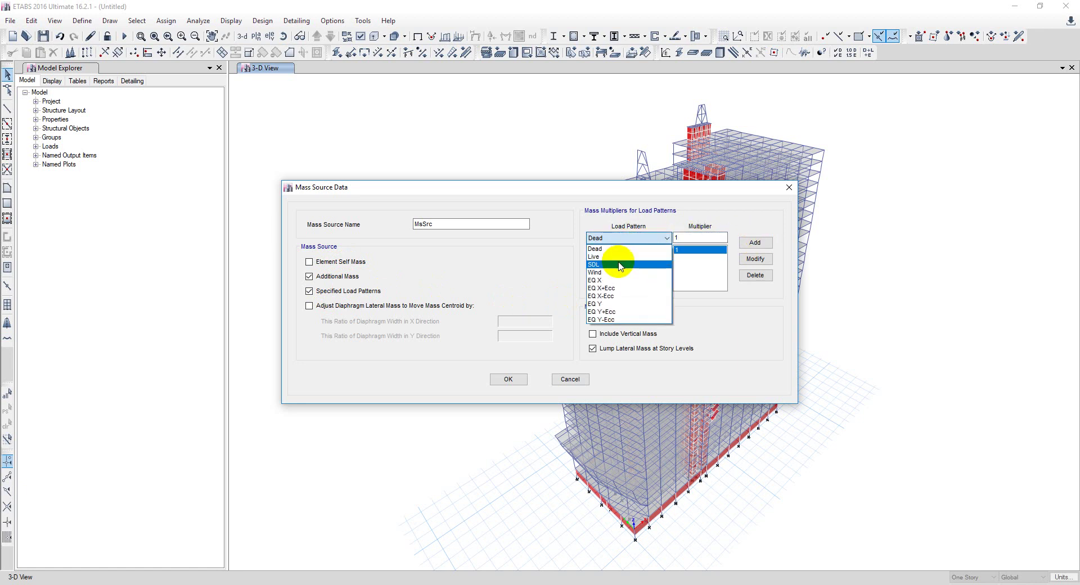
left_click(619, 265)
left_click(762, 244)
left_click(626, 237)
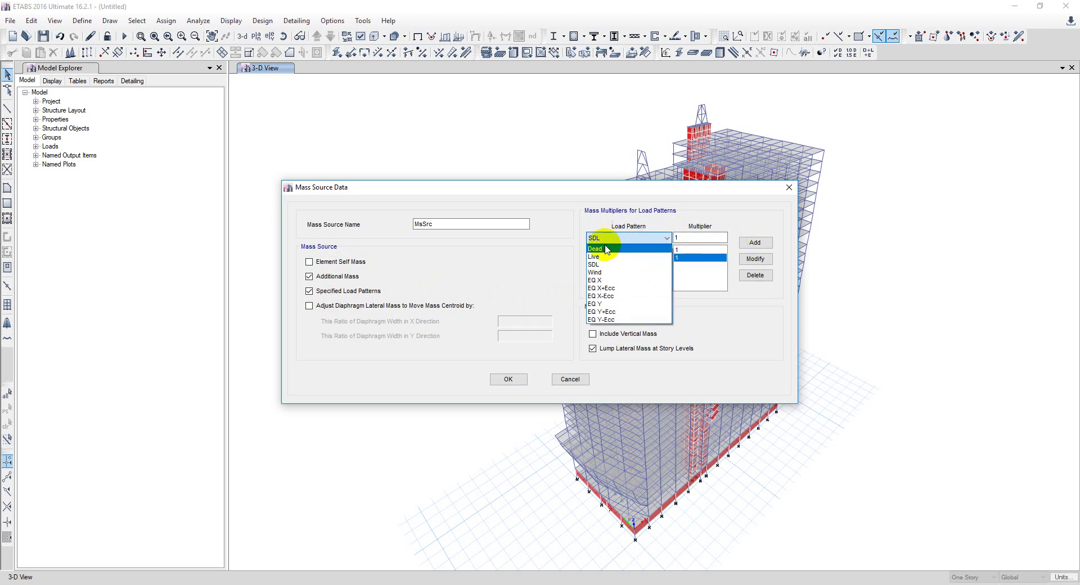
left_click(613, 257)
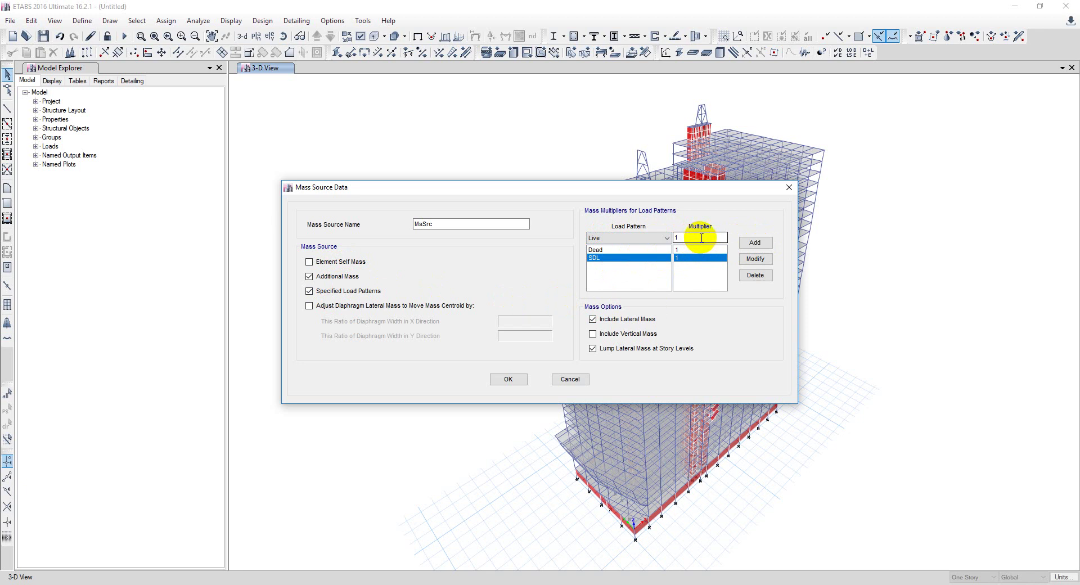
double_click(701, 238)
type(".5")
left_click(755, 242)
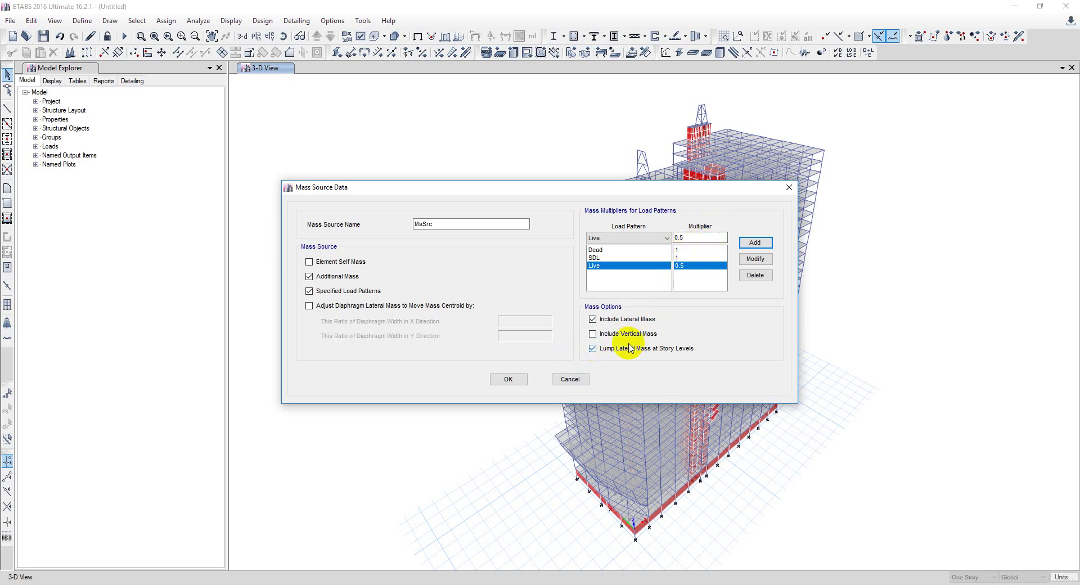
left_click(508, 380)
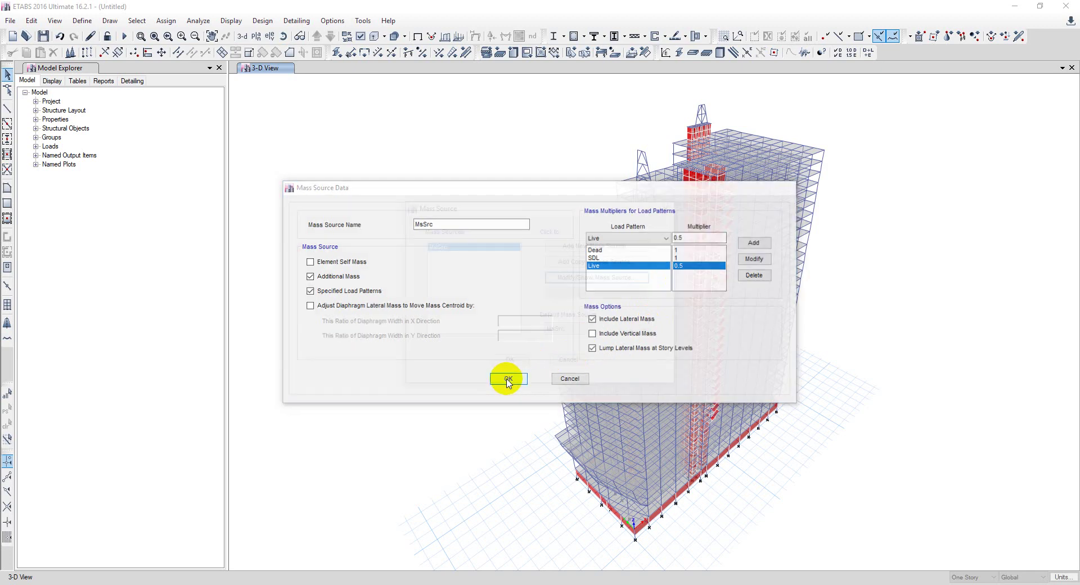
left_click(511, 356)
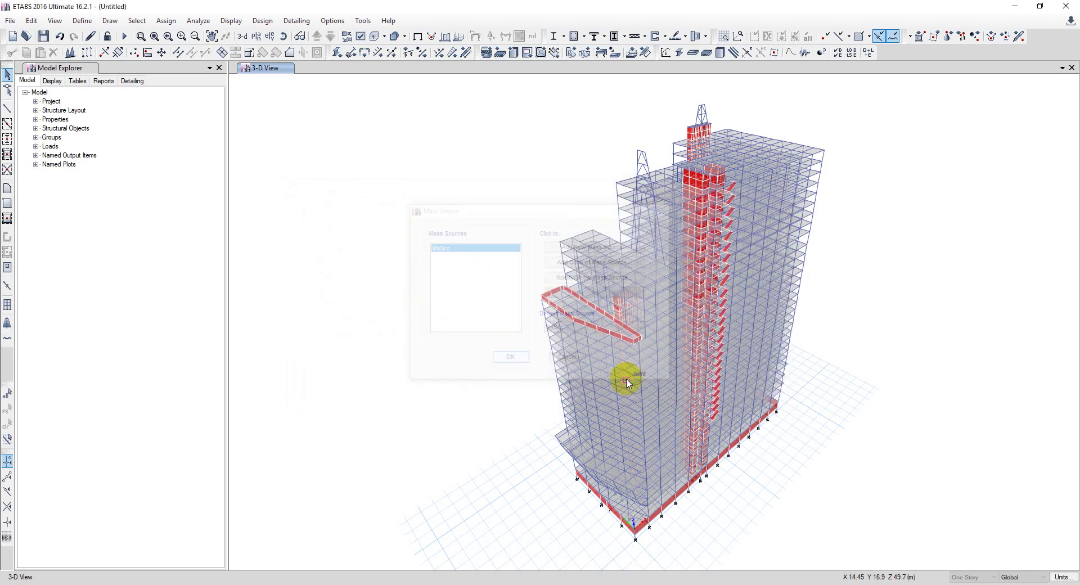
Set P-Delta to Iterative - Based on Loads and add Dead with scale factor 1
left_click(83, 20)
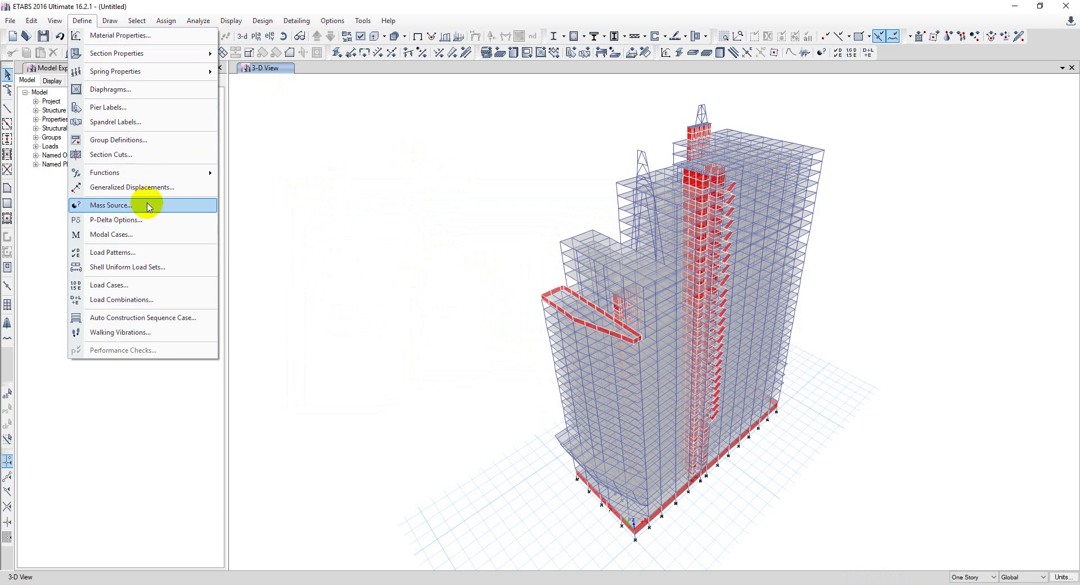
left_click(147, 226)
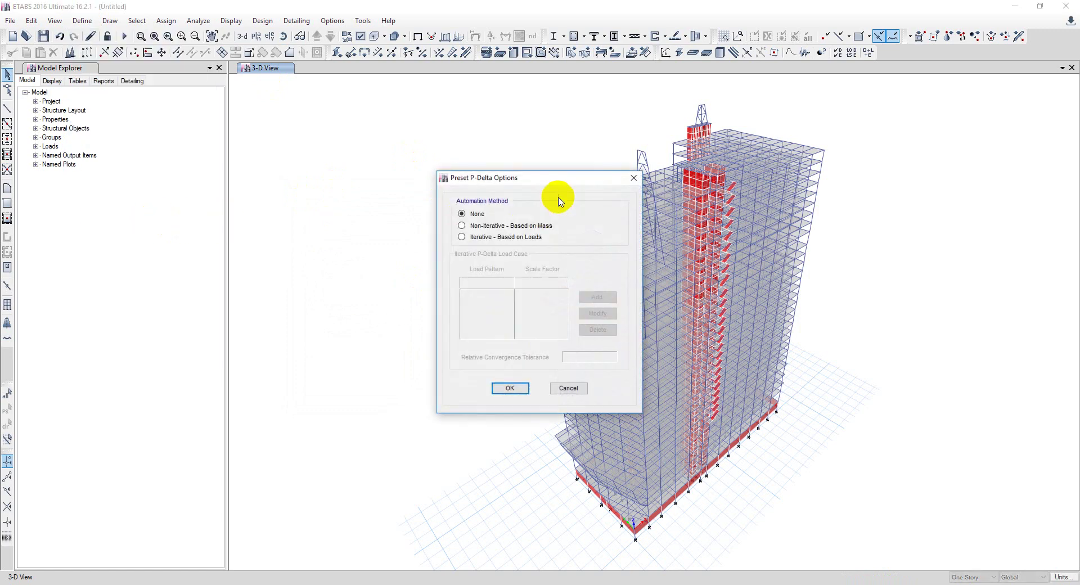
left_click(484, 237)
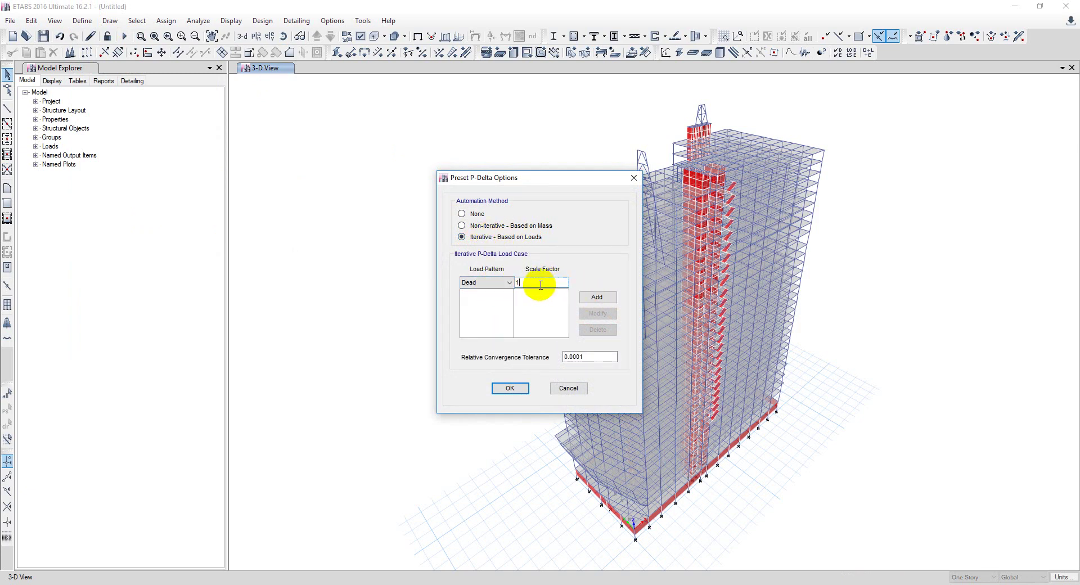
left_click(597, 297)
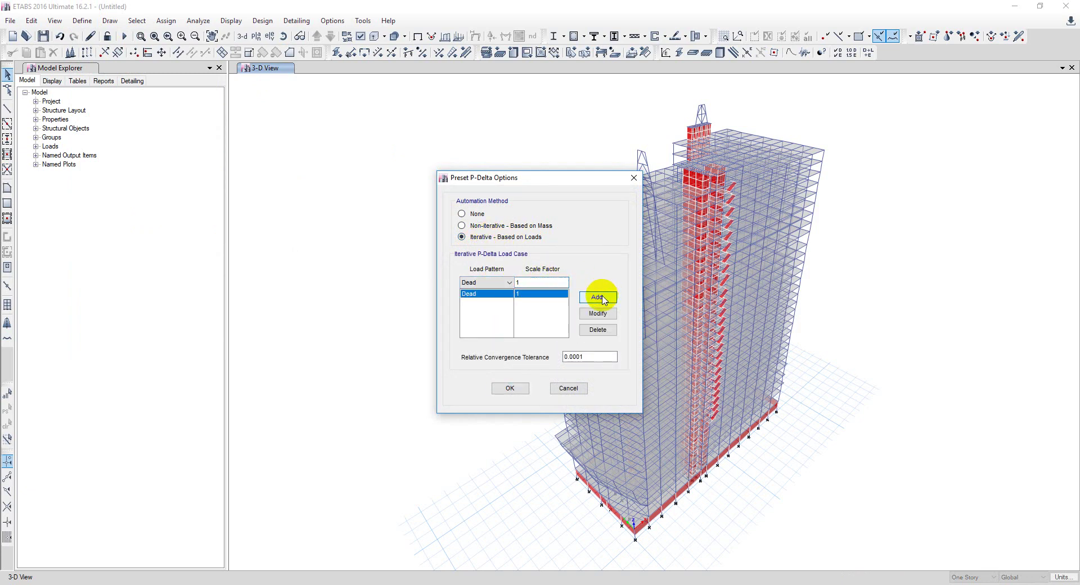
Add SDL at scale factor 1 and Live at 0.5, then confirm the P-Delta options
left_click(487, 285)
left_click(487, 309)
left_click(598, 297)
left_click(488, 283)
scroll(488, 304, "up", 1)
left_click(483, 302)
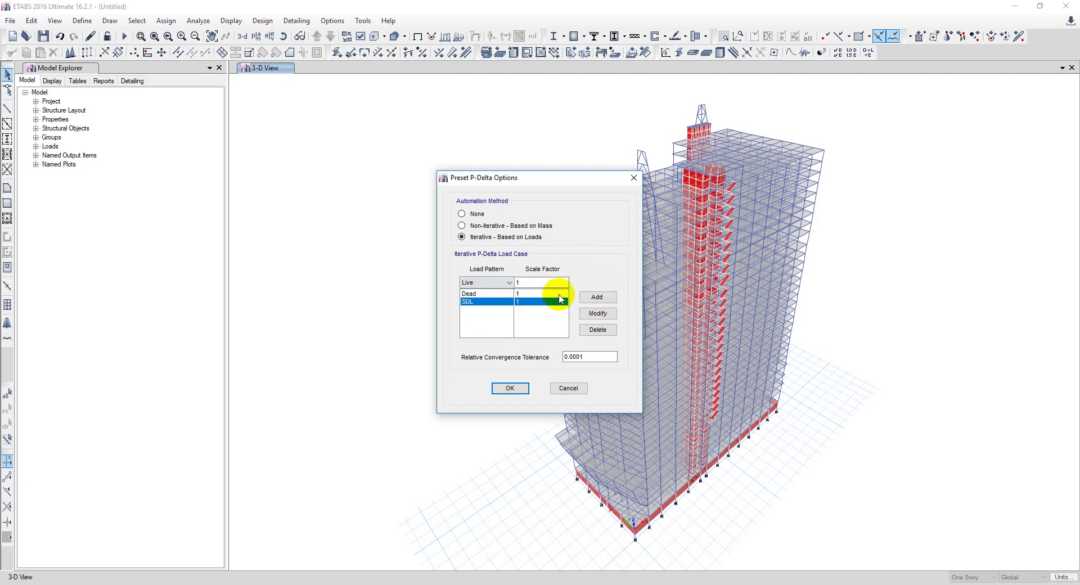
left_click(548, 283)
type("0")
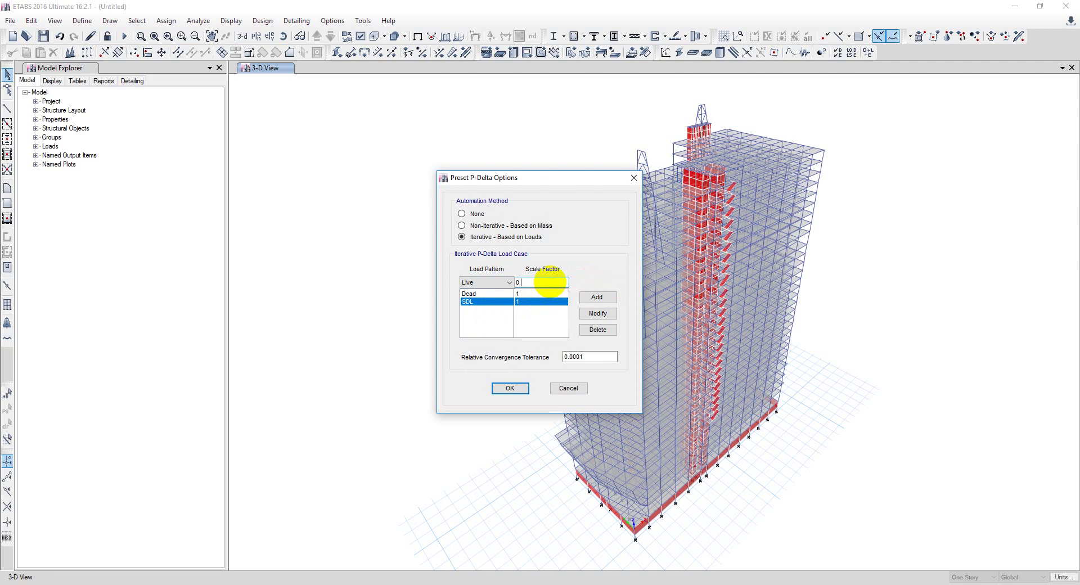
type(".5")
left_click(597, 297)
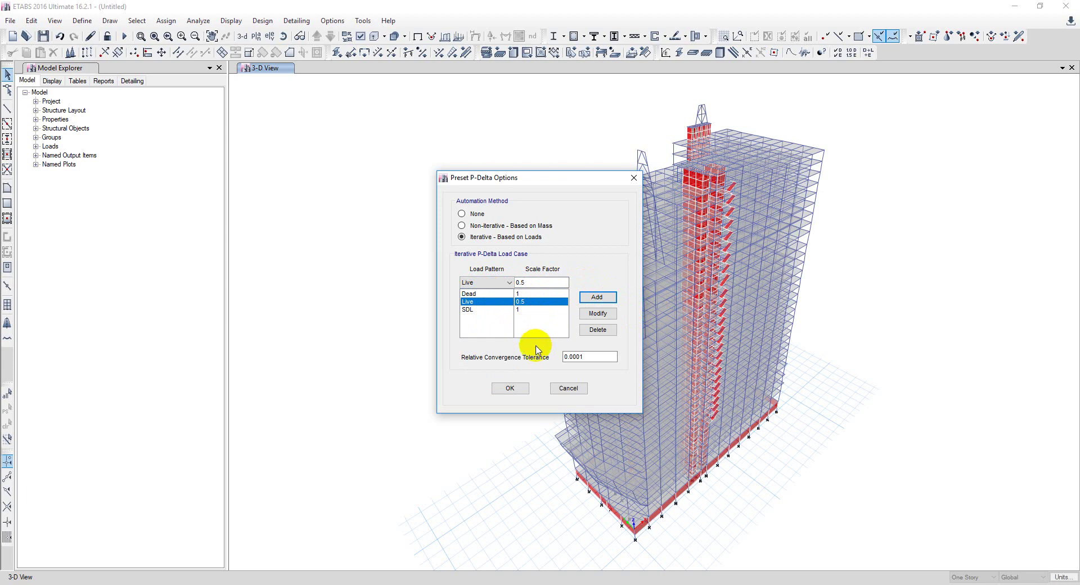
left_click(509, 387)
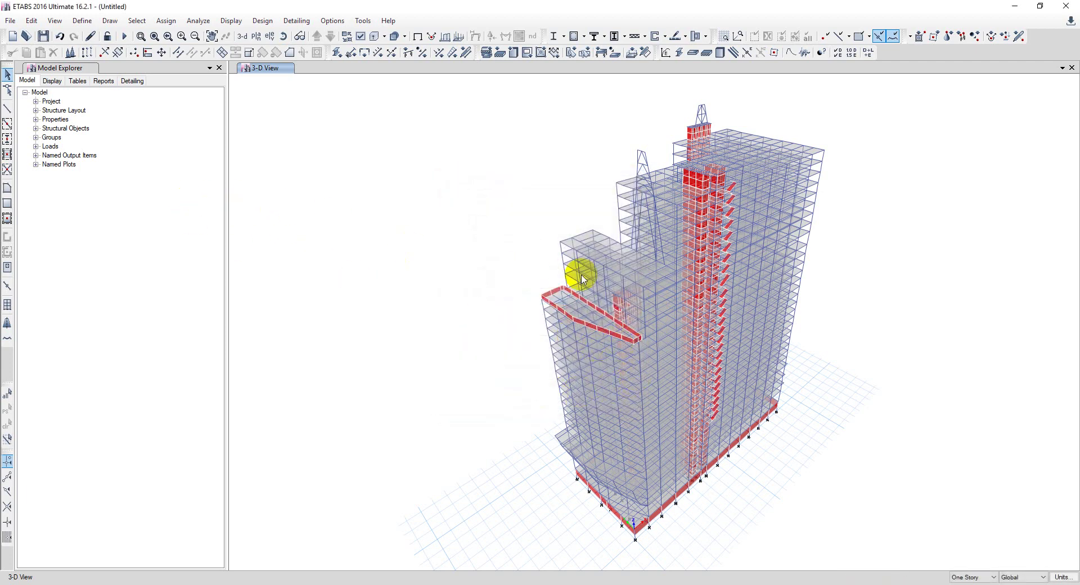
Change the Modal case subtype to Ritz in Define > Modal Cases
left_click(83, 21)
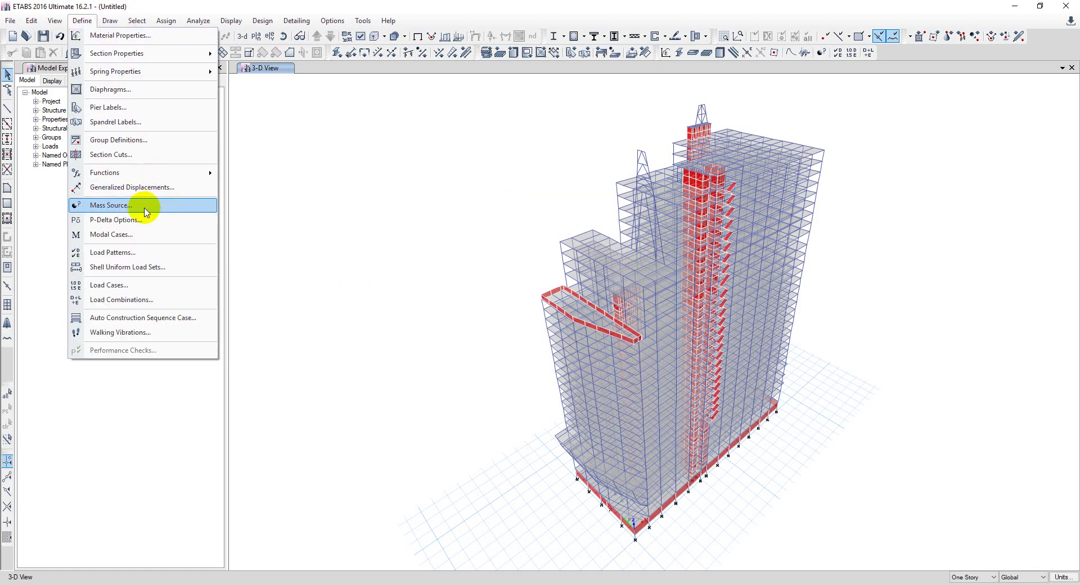
left_click(110, 234)
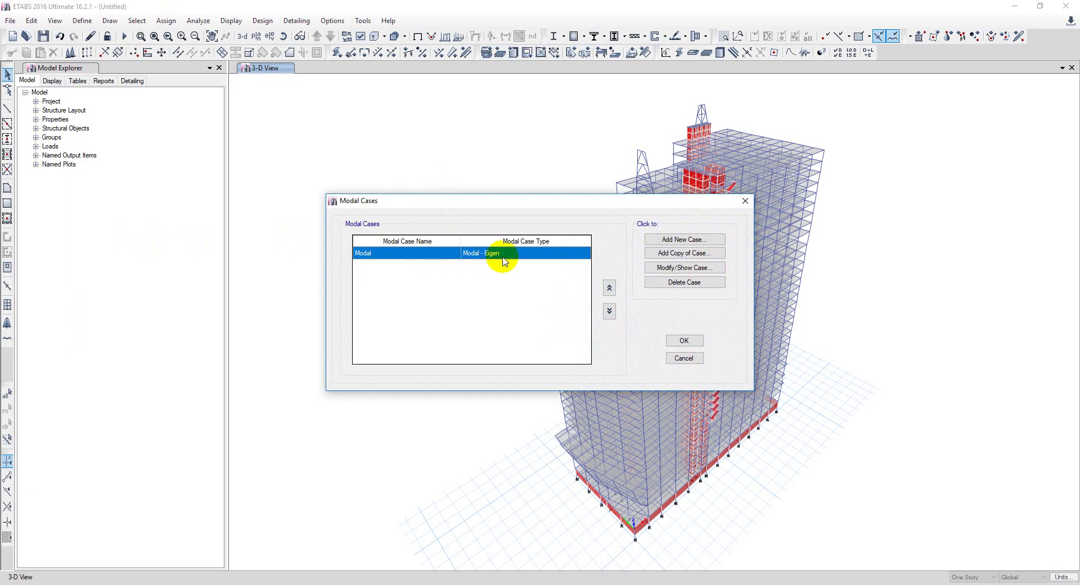
left_click(685, 269)
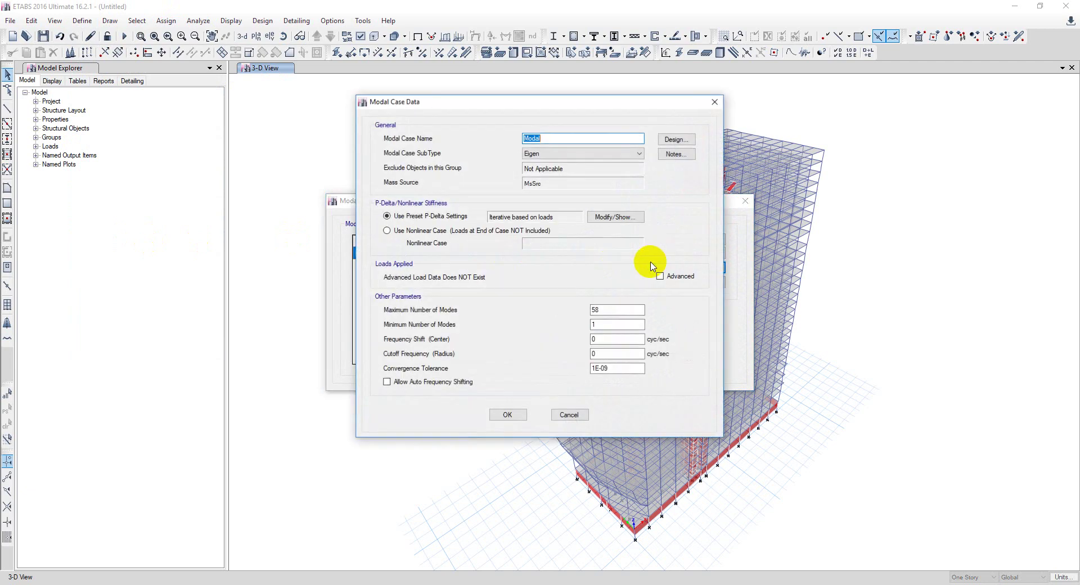
left_click(566, 155)
left_click(553, 172)
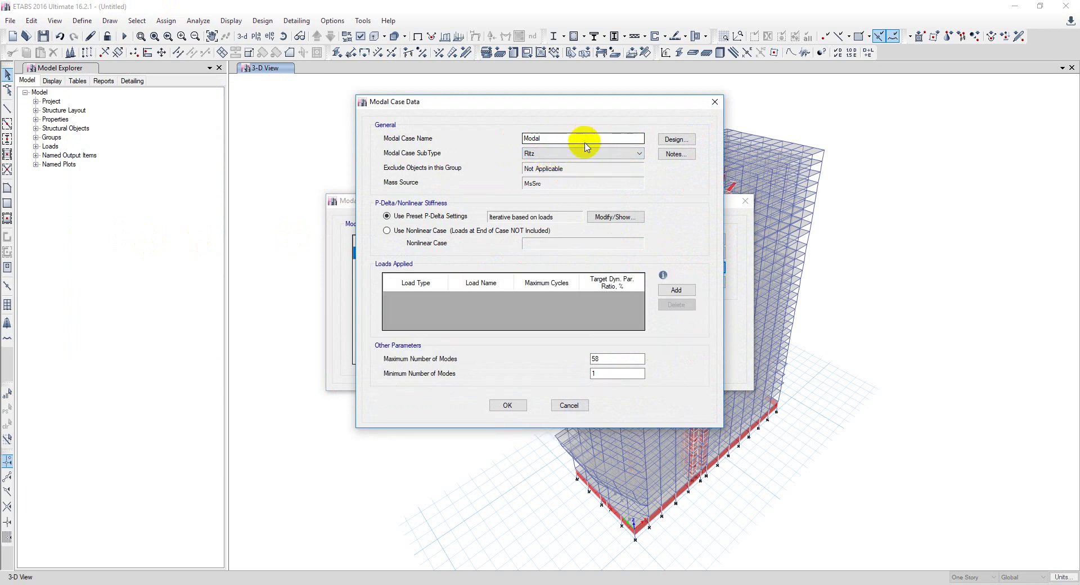
Leave the preset P-Delta settings unchanged and add a first Dead applied load
left_click(600, 219)
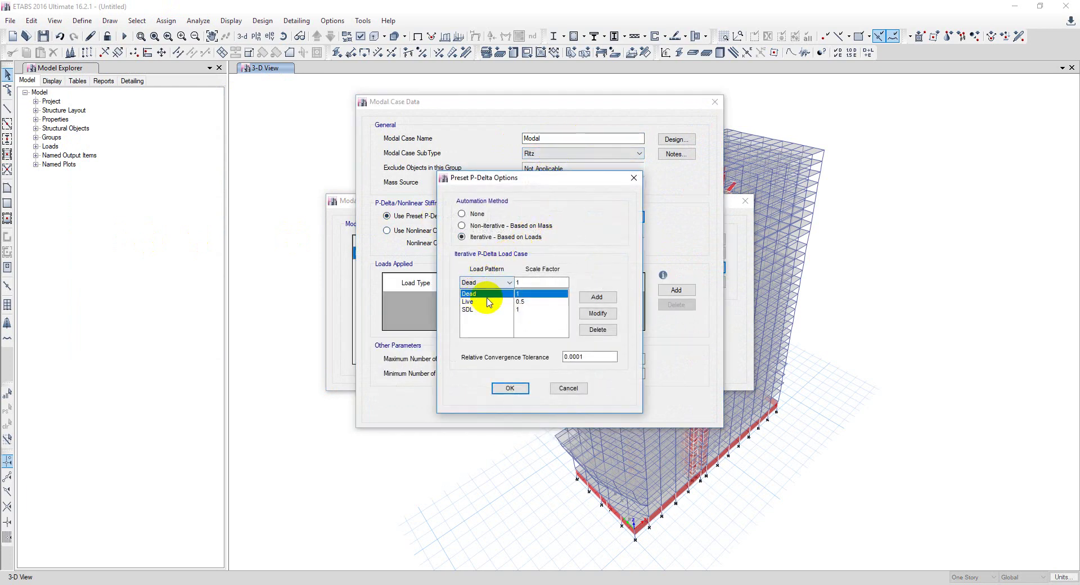
left_click(509, 388)
left_click(678, 291)
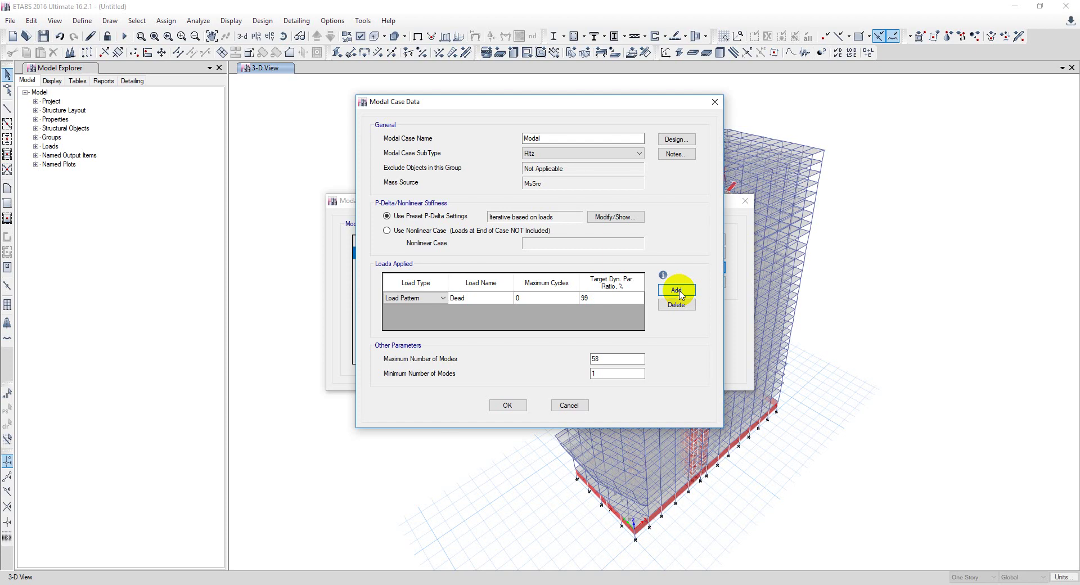
Make three applied loads all Acceleration type, in directions UX, UY and UZ
left_click(678, 291)
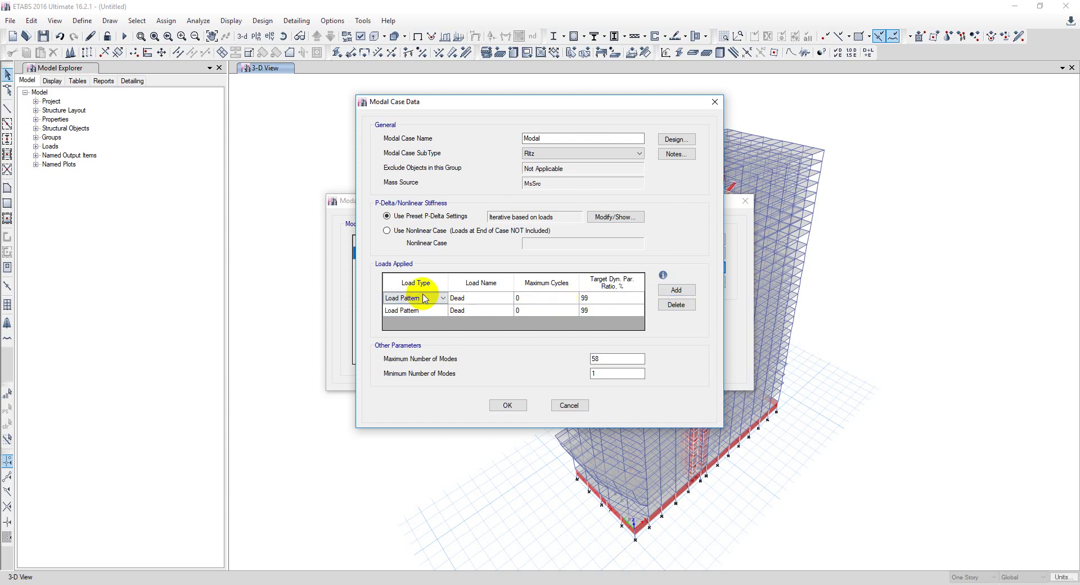
left_click(421, 300)
left_click(413, 304)
left_click(676, 290)
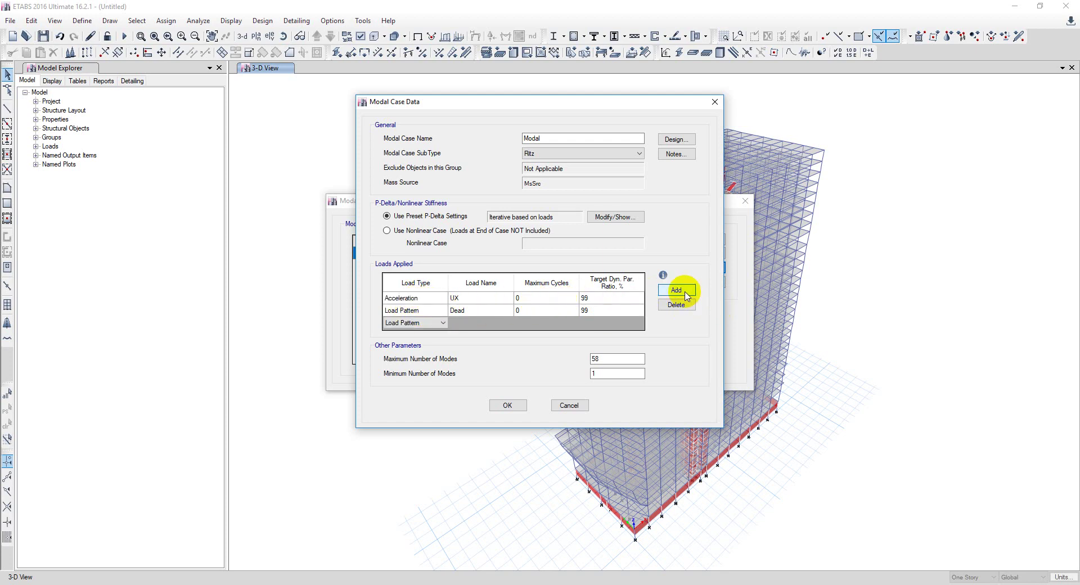
left_click(430, 309)
left_click(413, 328)
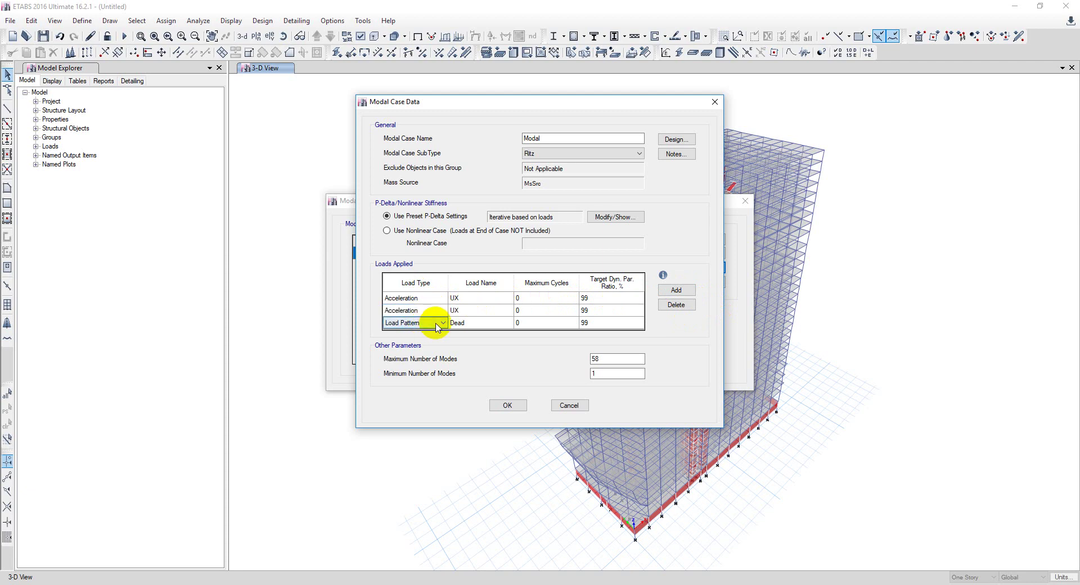
left_click(414, 323)
left_click(414, 341)
left_click(474, 300)
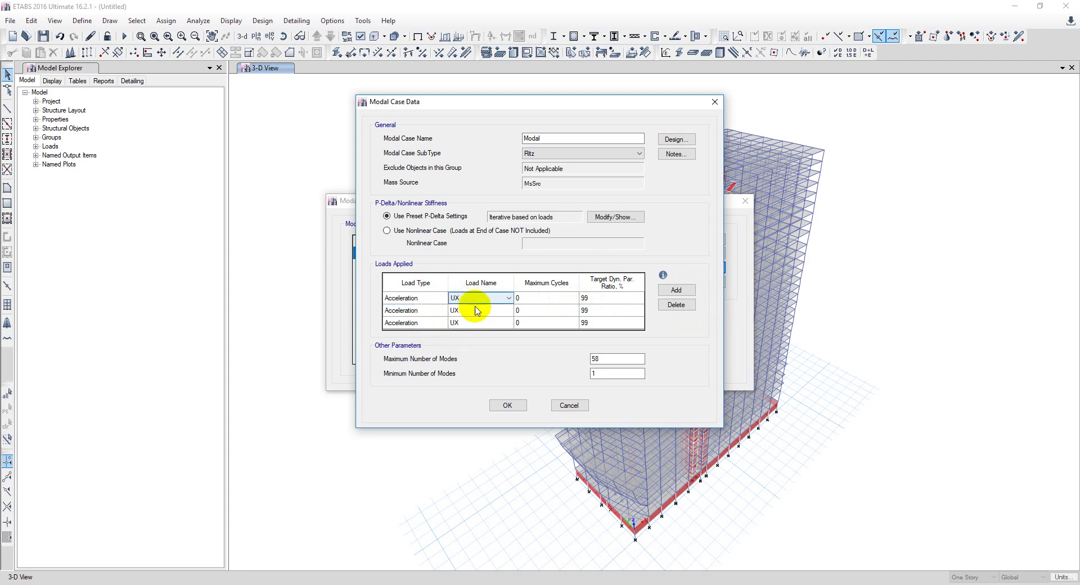
left_click(477, 311)
left_click(476, 310)
left_click(473, 328)
left_click(478, 323)
left_click(481, 323)
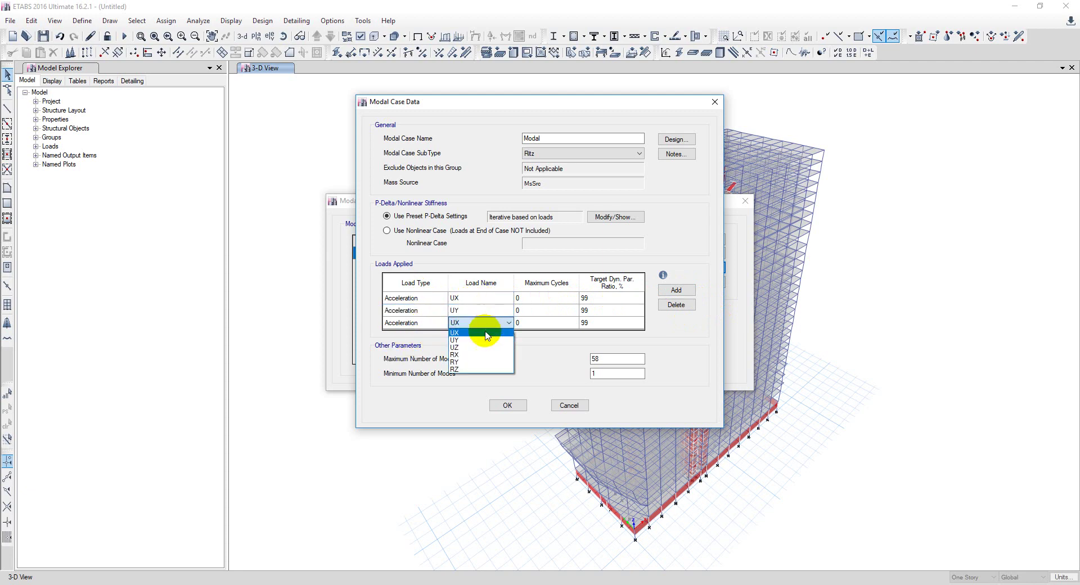
left_click(472, 347)
Set each target mass participation to 90% and maximum modes to 58, then confirm the case
left_click(622, 299)
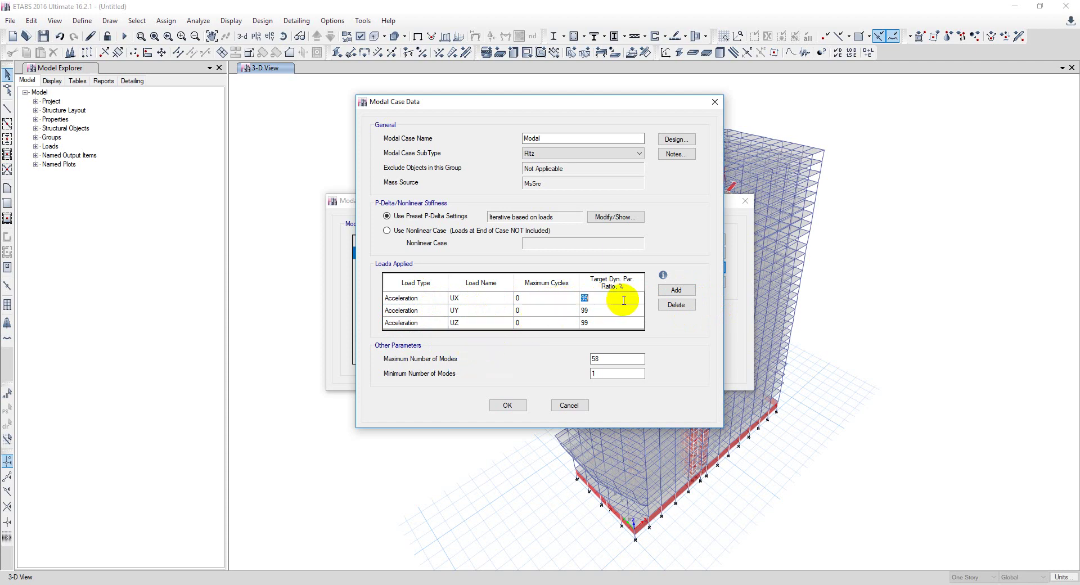
type("90")
left_click(598, 310)
type("90")
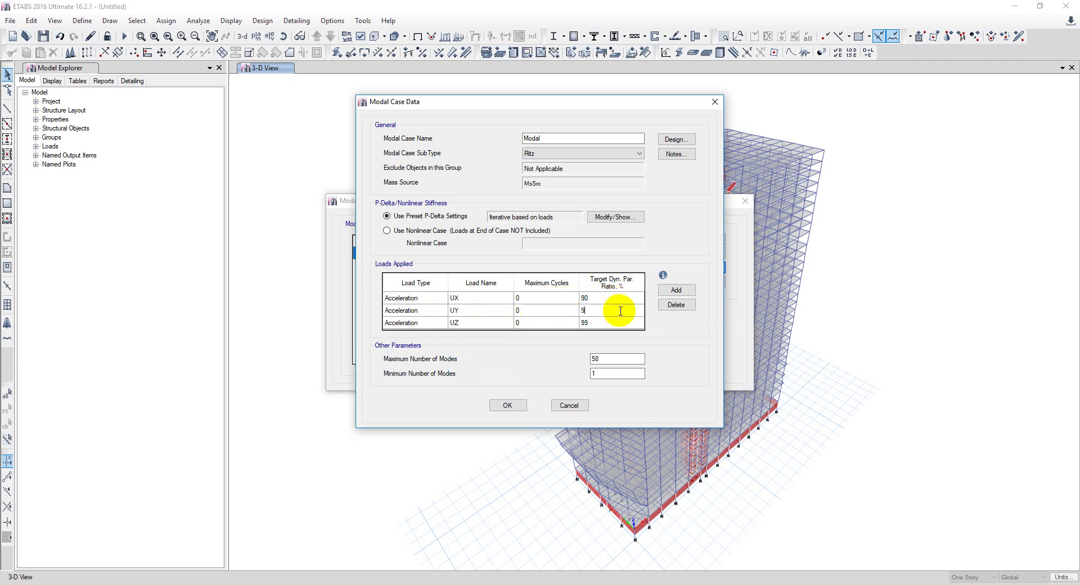
left_click(607, 324)
type("90")
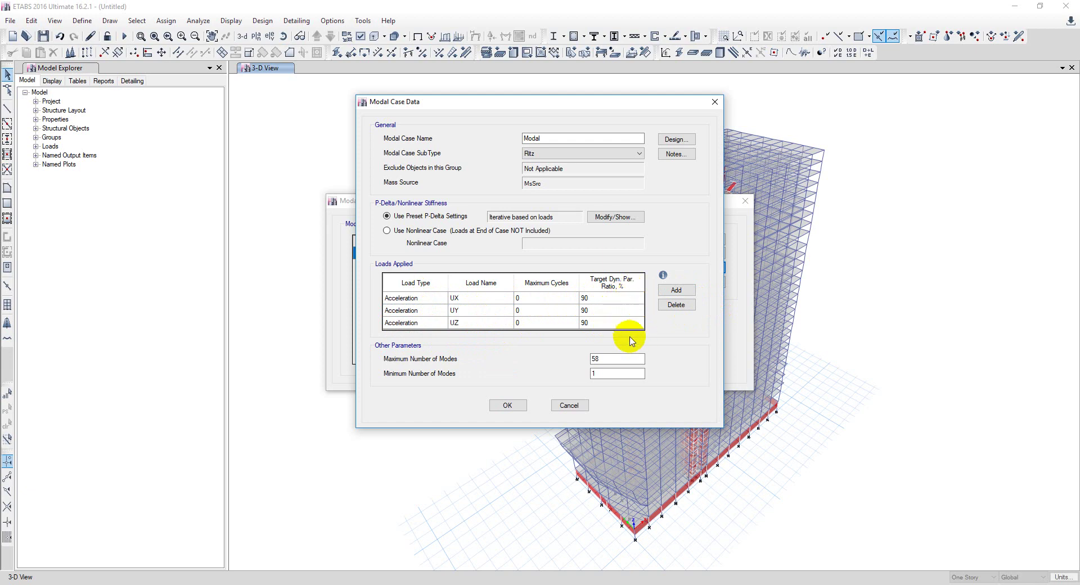
left_click(611, 360)
type("2*2")
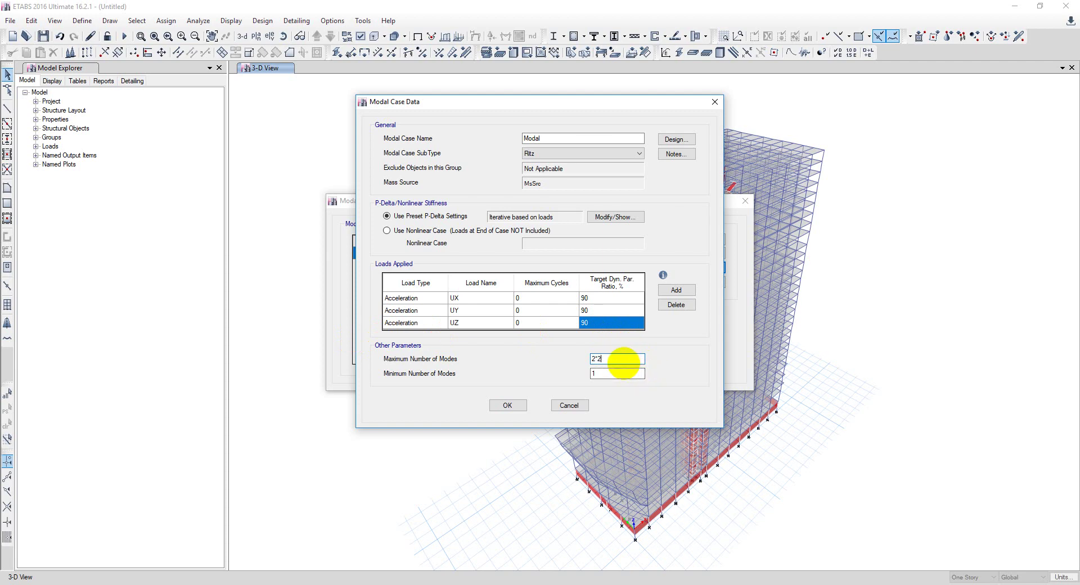
type("8")
left_click(618, 373)
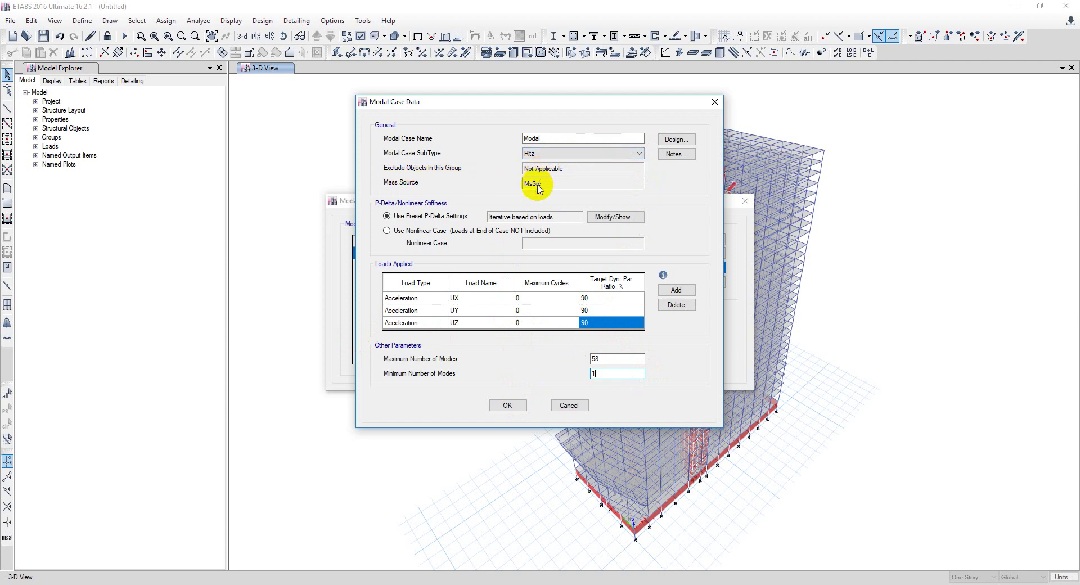
left_click(509, 406)
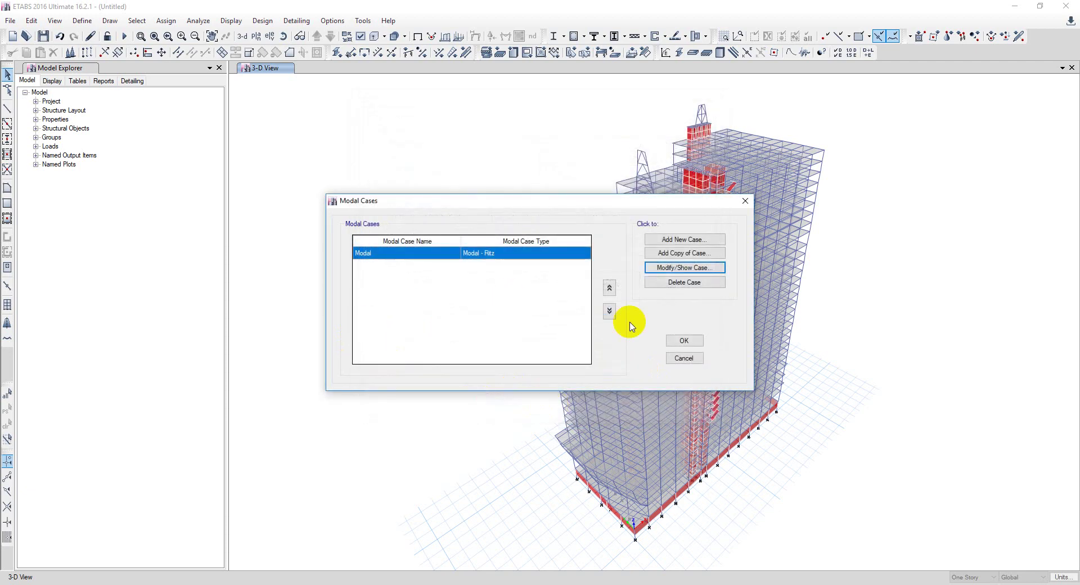
Close the Modal Cases list, then reopen and close it again to check the Ritz case
left_click(686, 342)
left_click(78, 20)
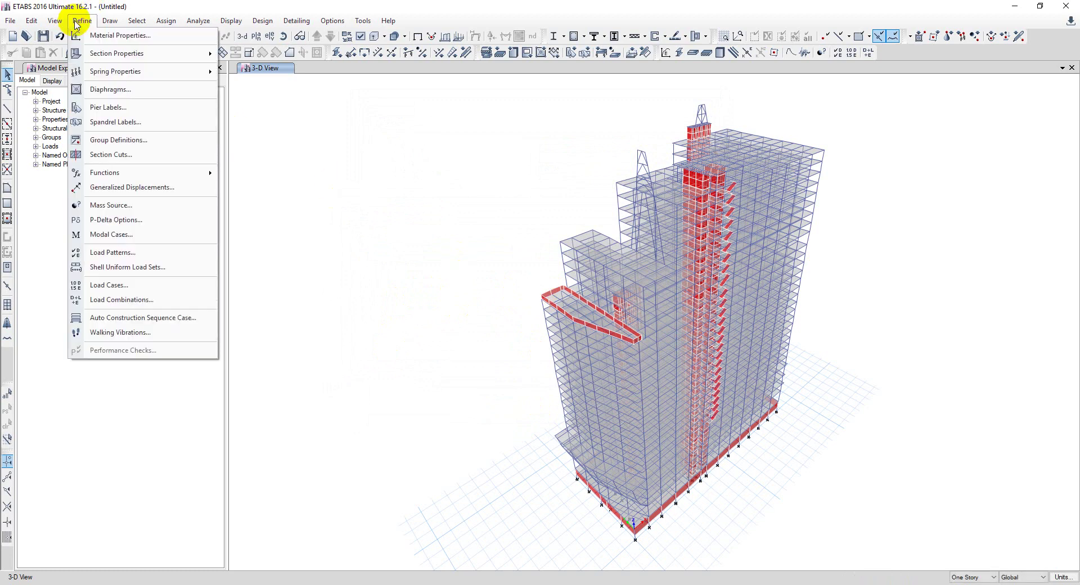
left_click(137, 234)
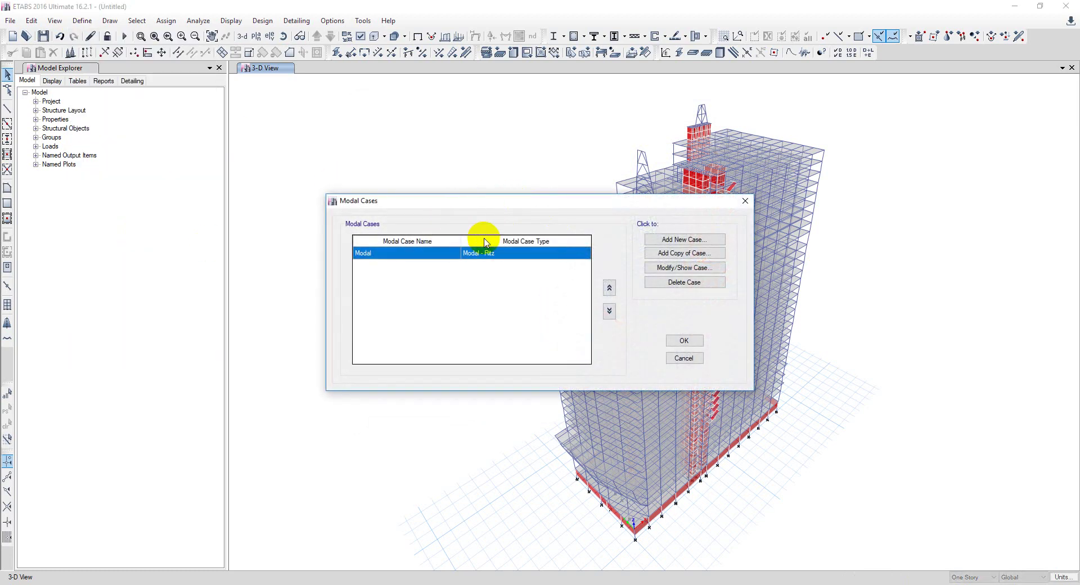
left_click(700, 340)
Open Define > Load Cases and move the dialog aside to see the linear static cases
left_click(82, 21)
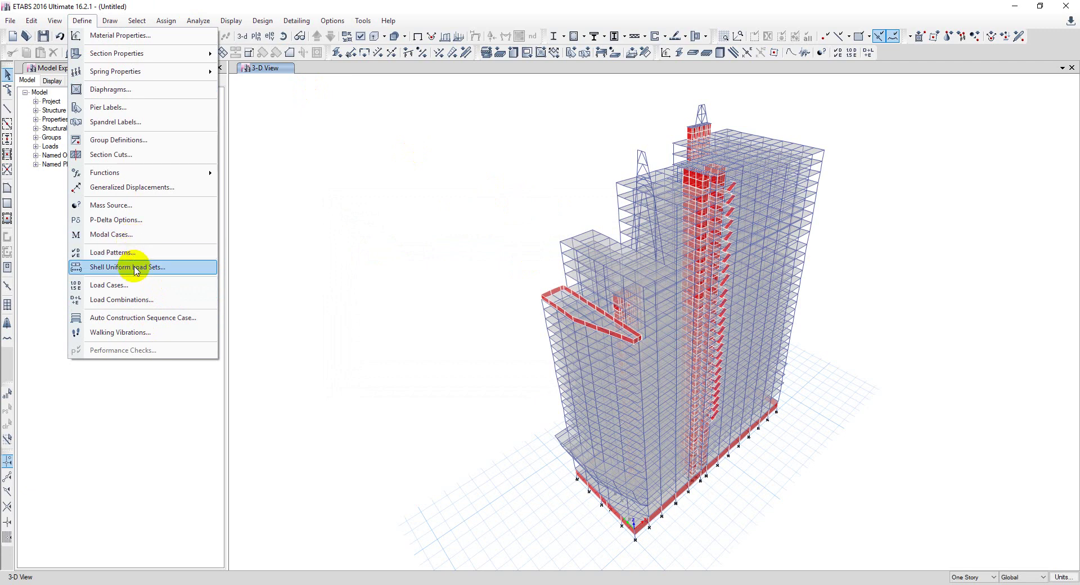
left_click(135, 285)
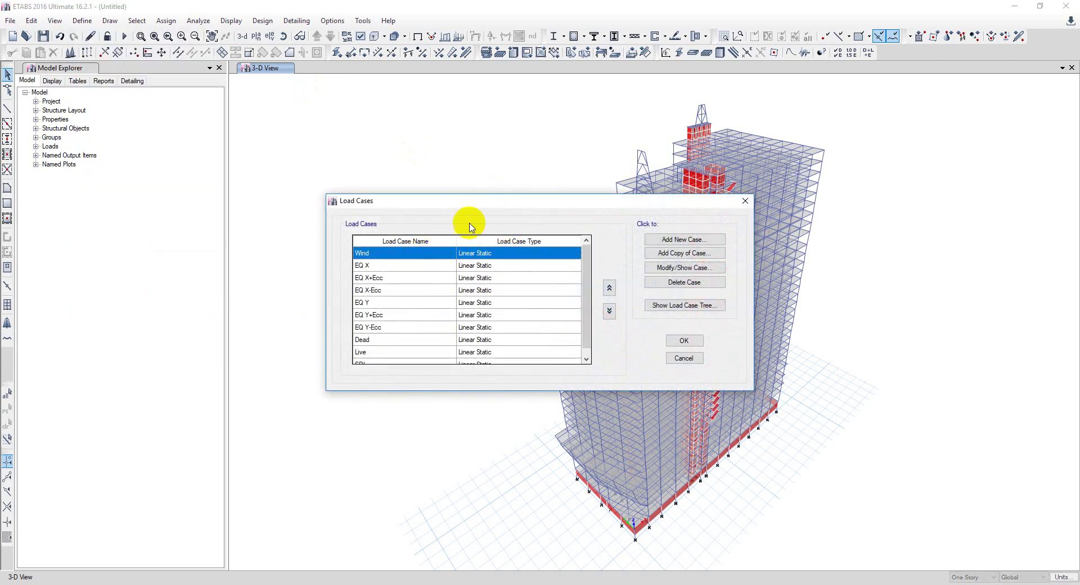
left_click_drag(482, 207, 234, 184)
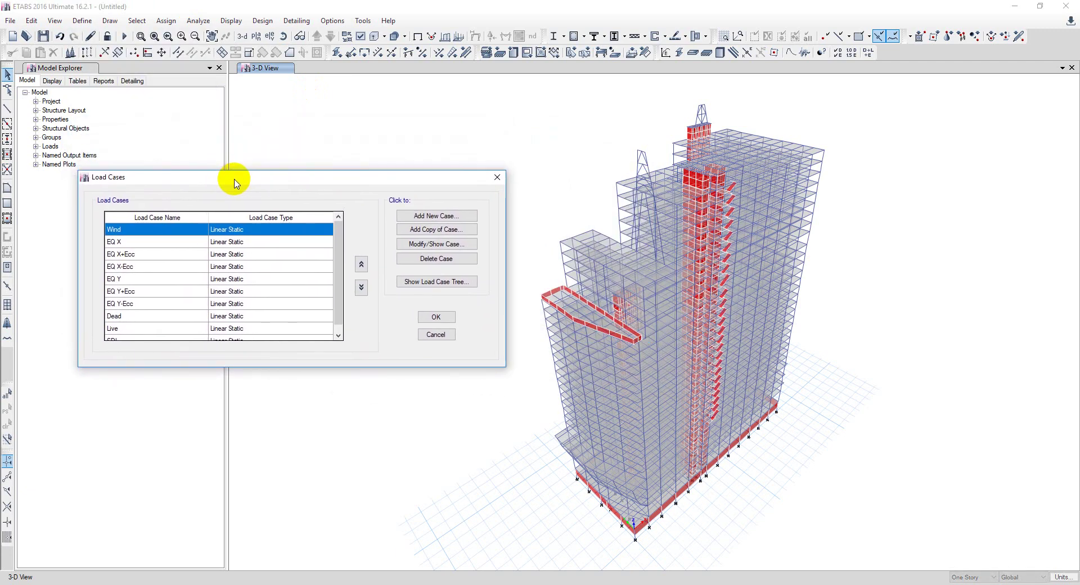
scroll(214, 315, "down", 1)
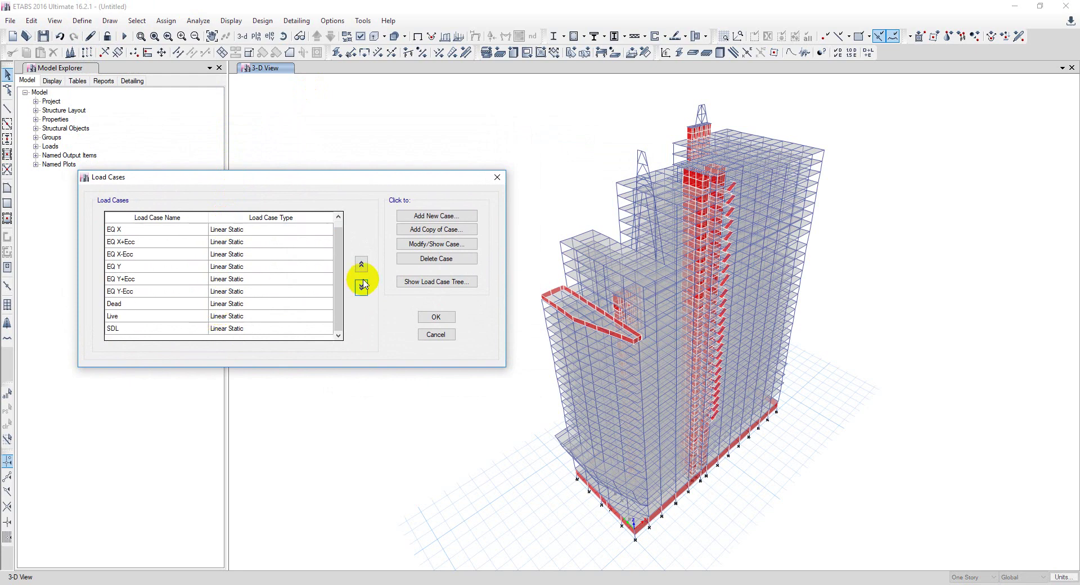
left_click_drag(260, 180, 246, 200)
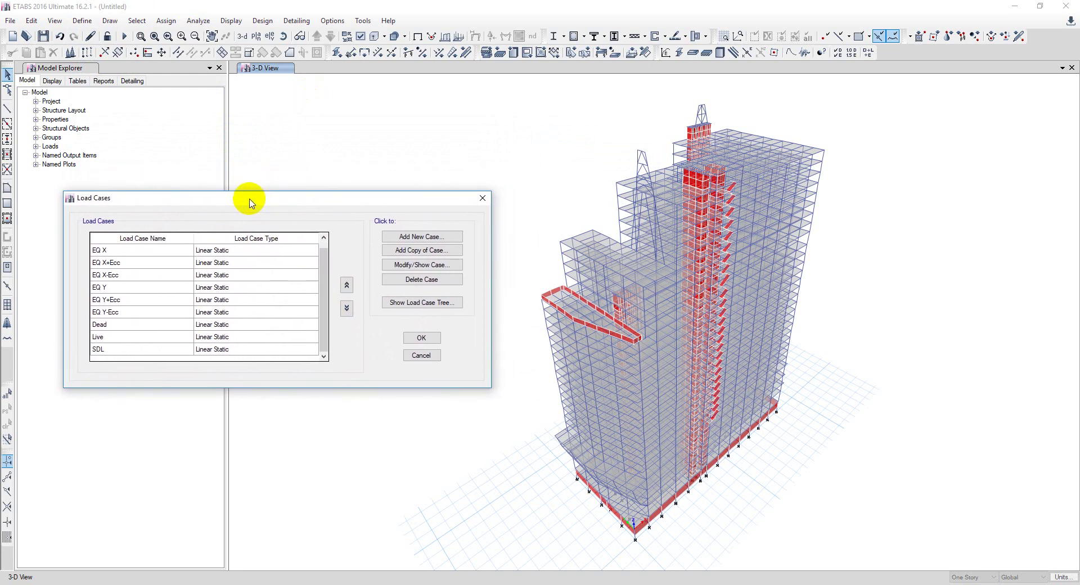
Create new load case RSX as a Response Spectrum case with two applied acceleration loads
left_click(421, 236)
type("RSX")
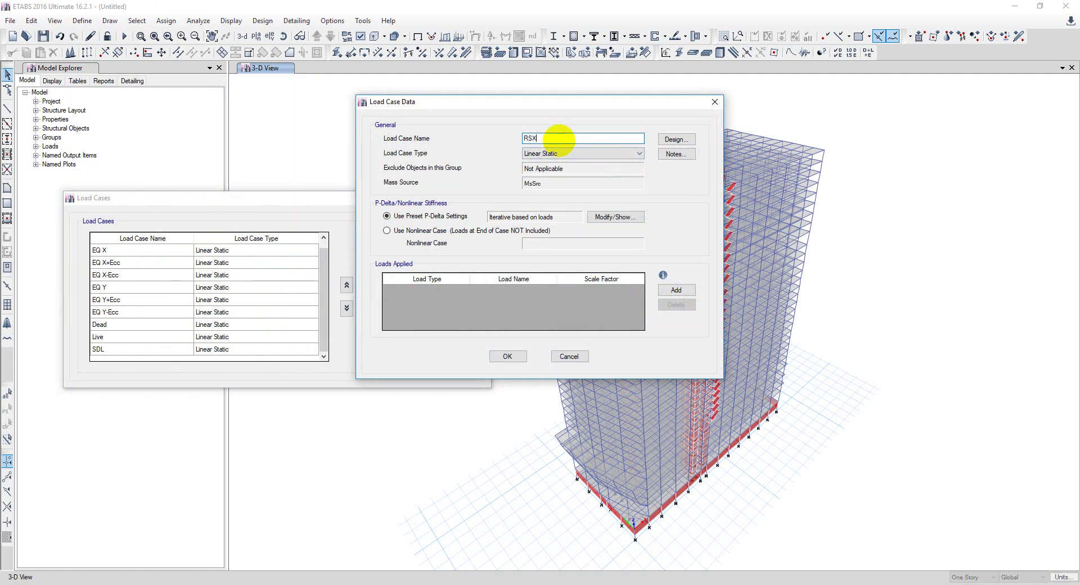
left_click(560, 153)
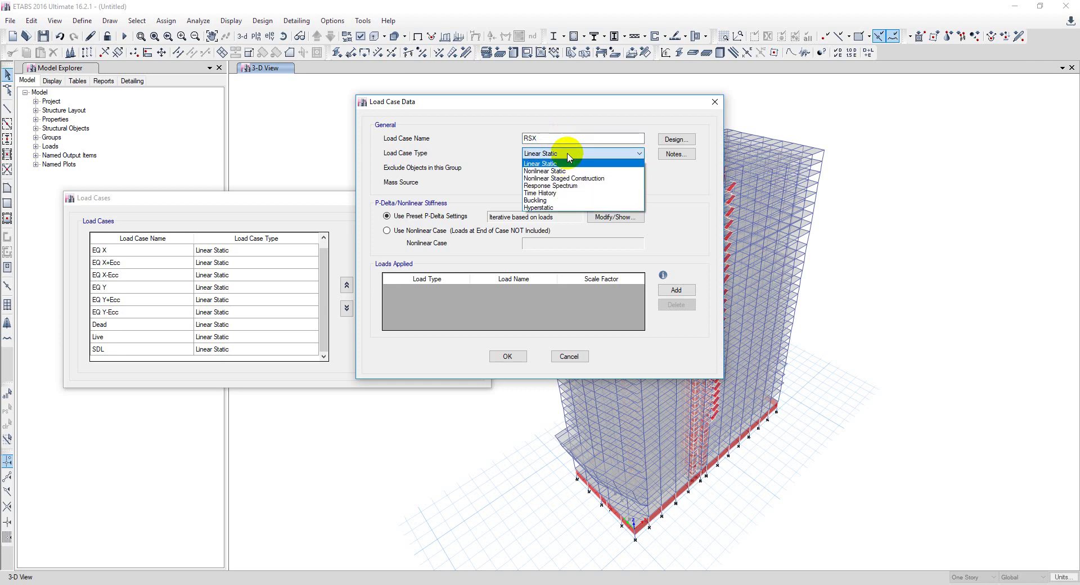
left_click(564, 191)
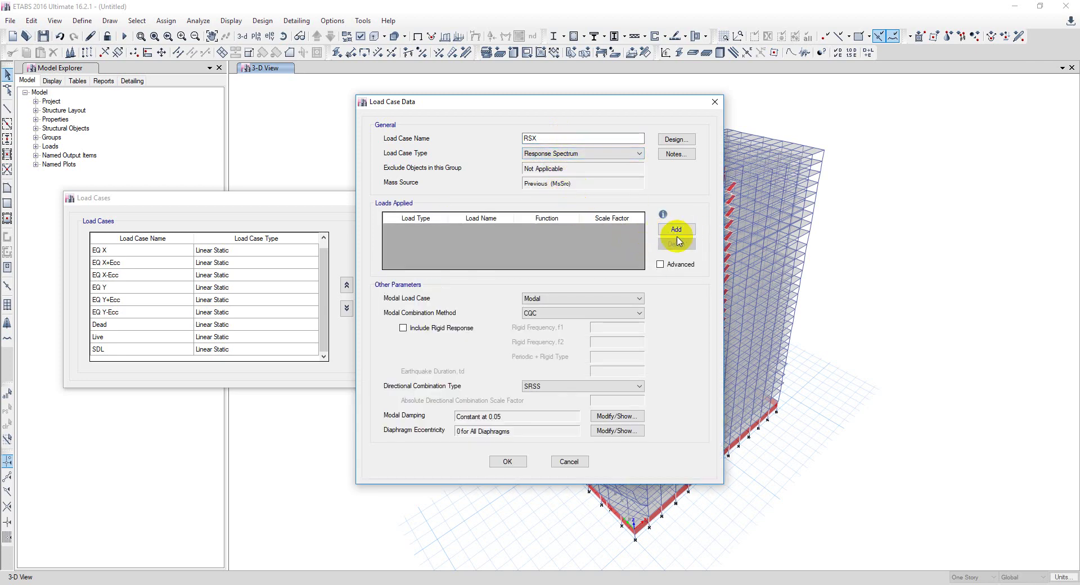
left_click(694, 228)
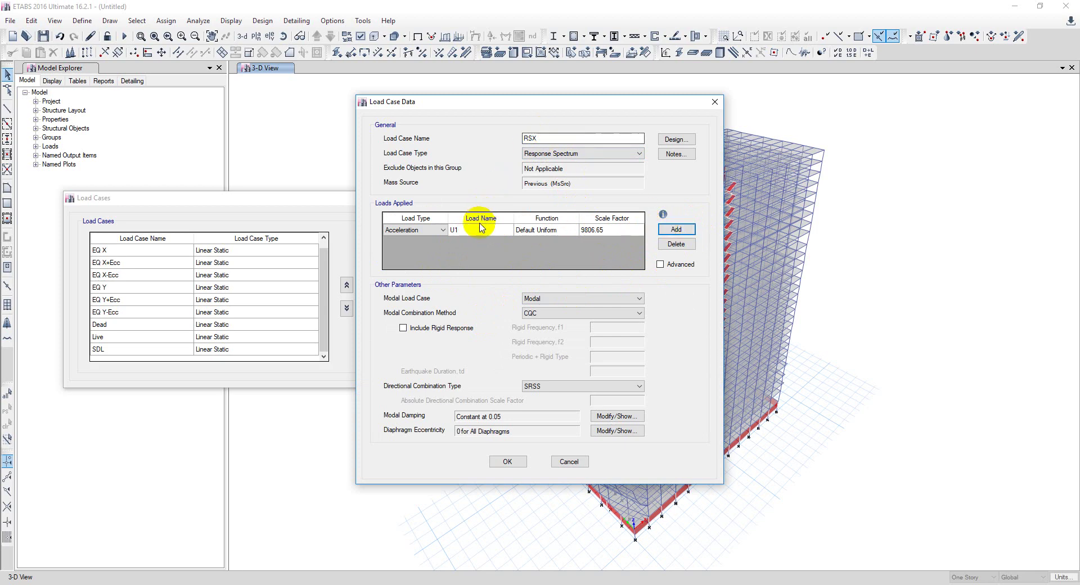
left_click(676, 230)
Keep the first load in direction U1 and set the second load's direction to U3
left_click(425, 230)
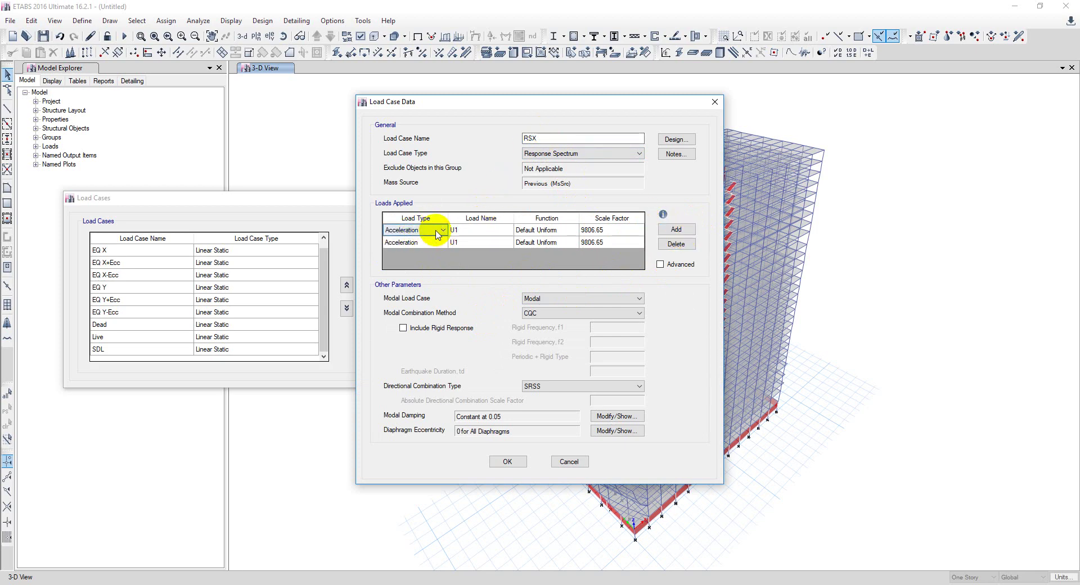
left_click(430, 230)
left_click(471, 232)
left_click(475, 230)
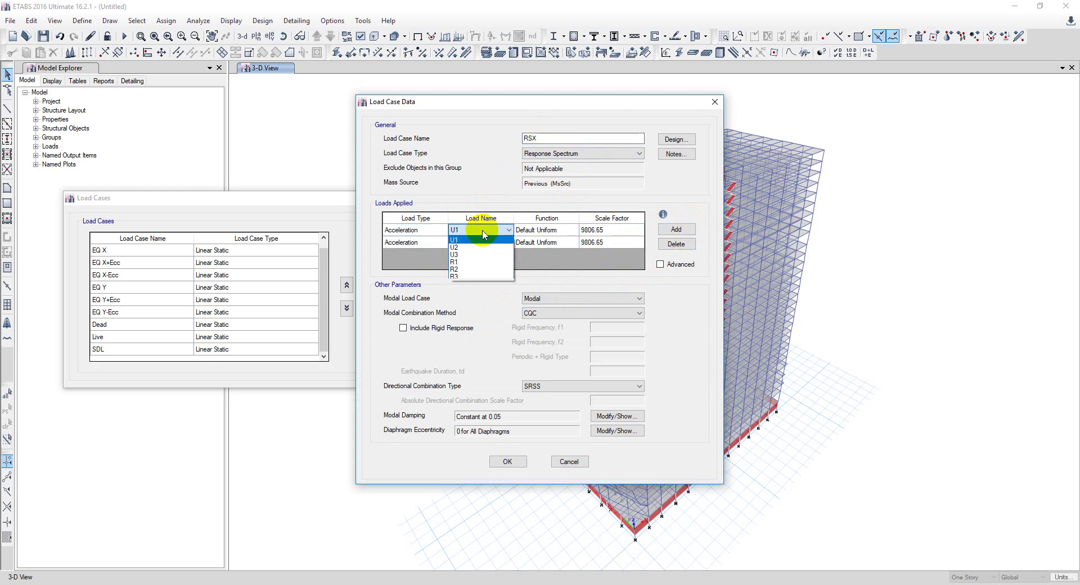
left_click(476, 242)
left_click(478, 243)
left_click(473, 243)
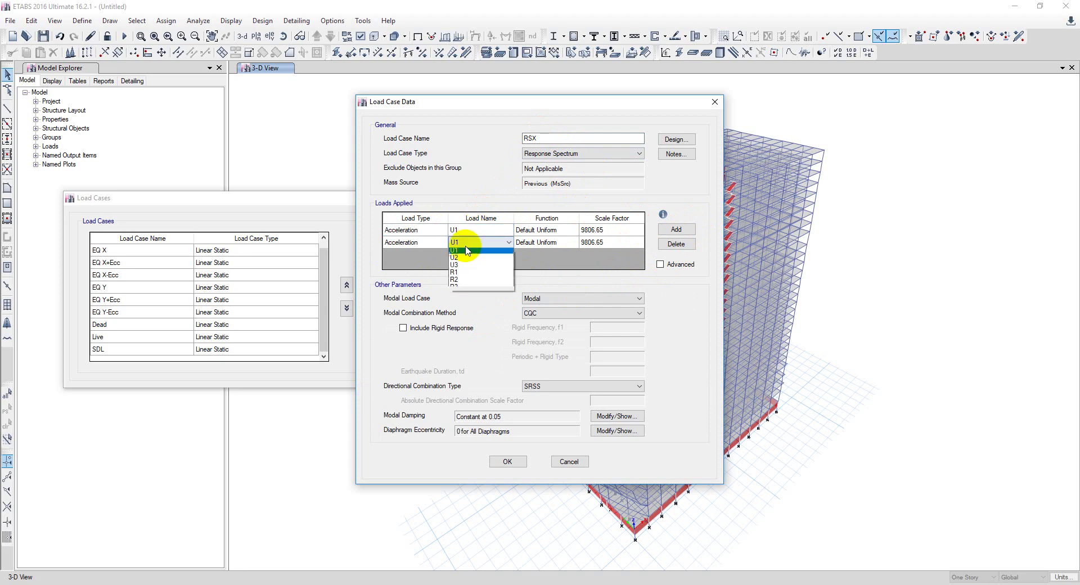
left_click(469, 273)
Assign the RS-ASCE7 function to both loads, then begin editing the U1 scale factor
left_click(616, 229)
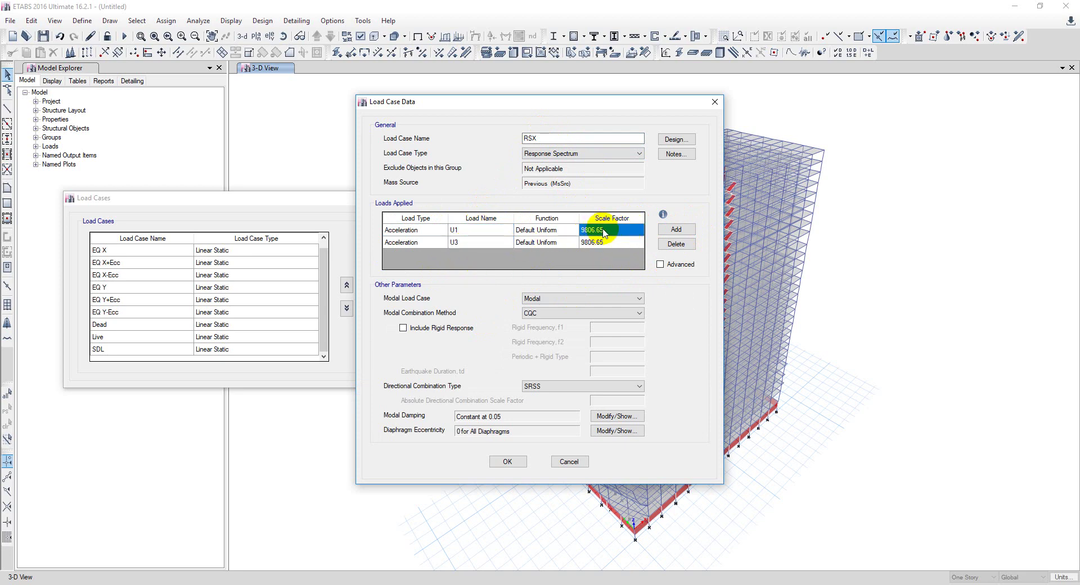
left_click(540, 230)
left_click(543, 230)
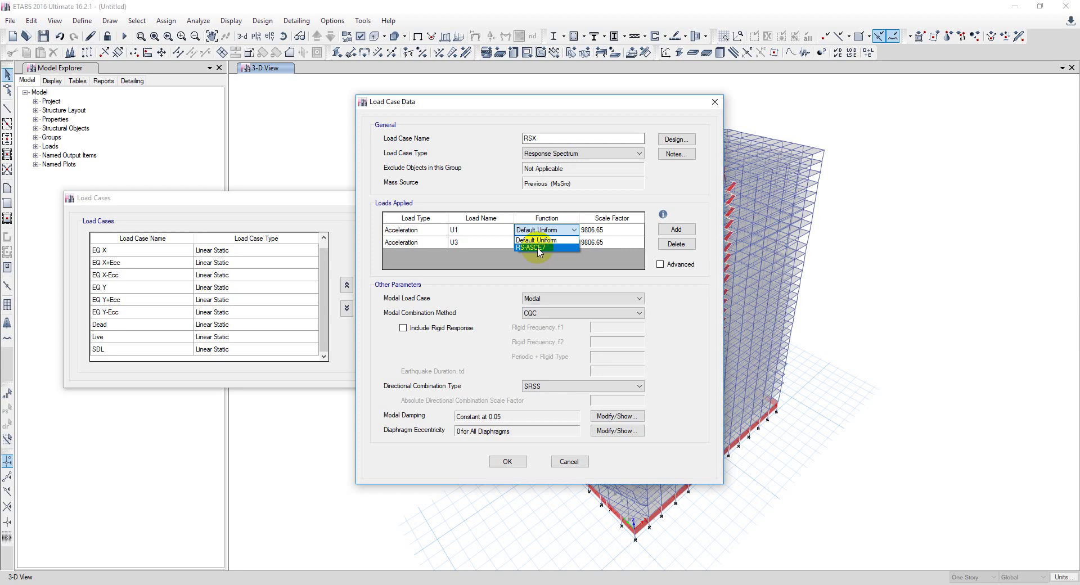
left_click(539, 248)
left_click(540, 242)
left_click(543, 242)
left_click(537, 260)
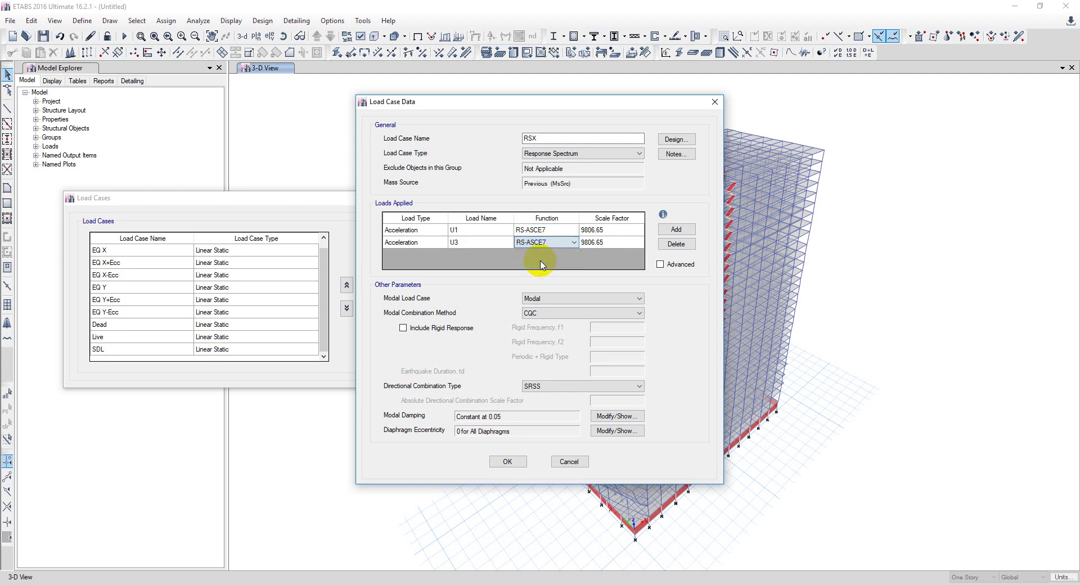
left_click(596, 231)
Set the RSX scale factors to 1961.33 for U1 and 1307.55 for U3
left_click(611, 231)
type("/5")
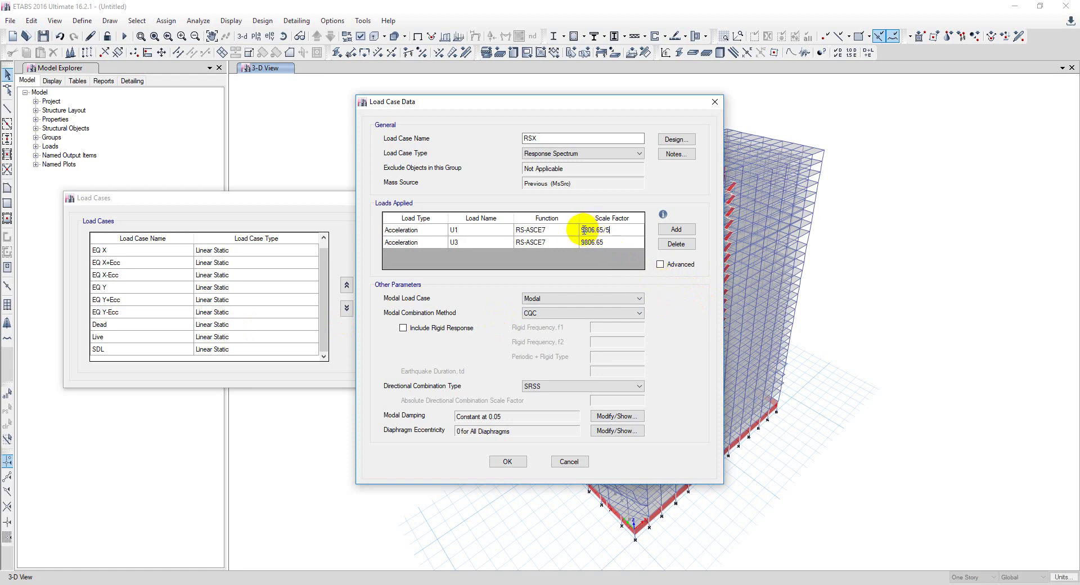
left_click(615, 238)
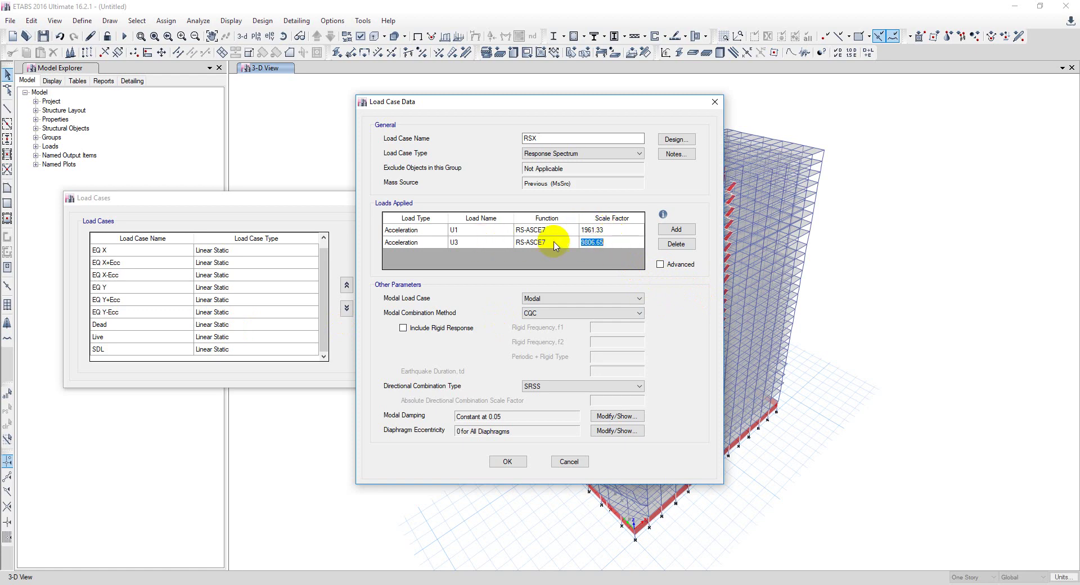
left_click(608, 237)
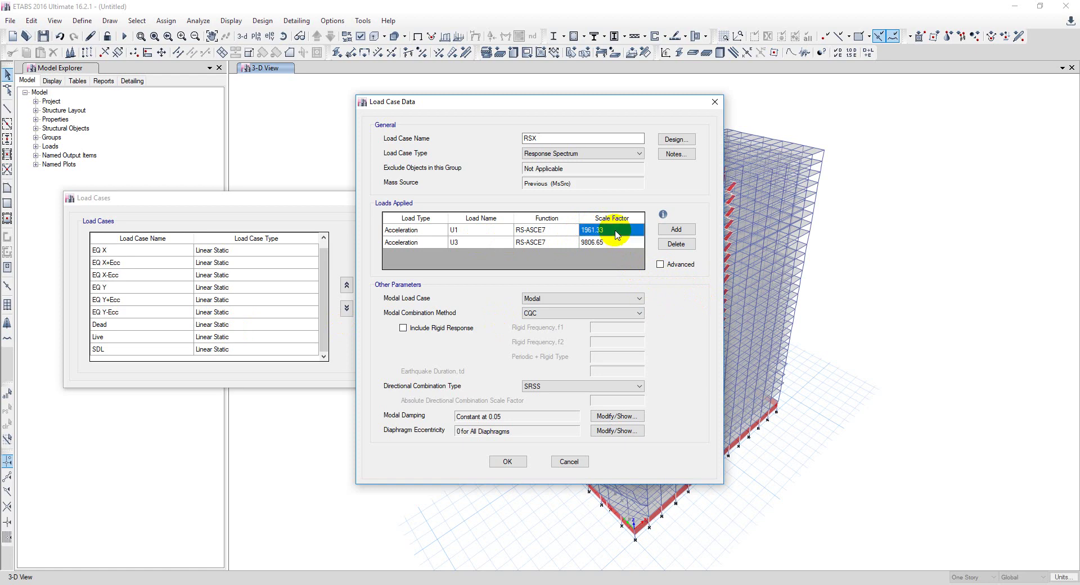
left_click(626, 234)
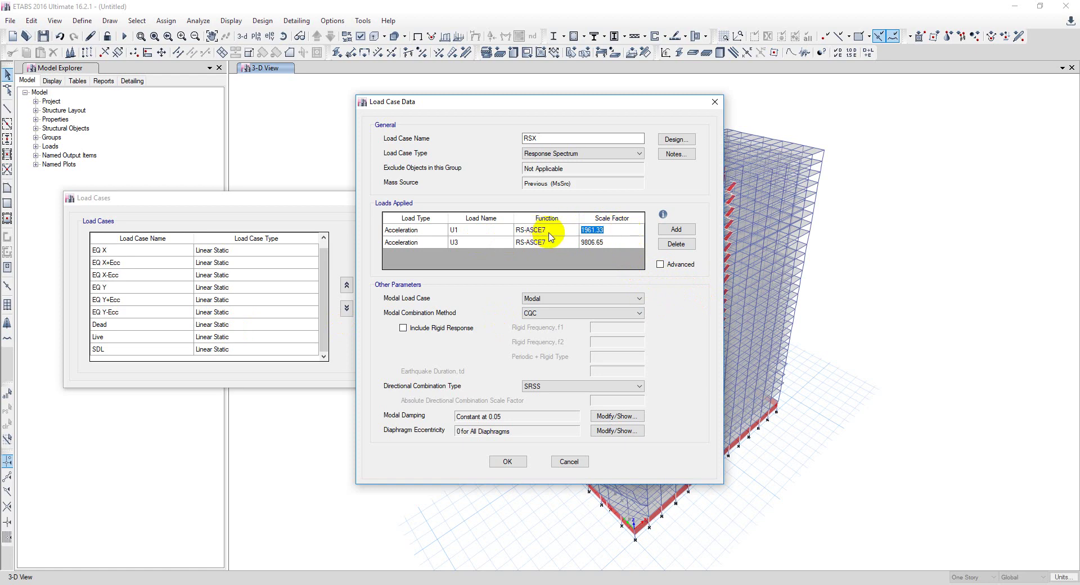
left_click(616, 242)
type("1961.33*2/3")
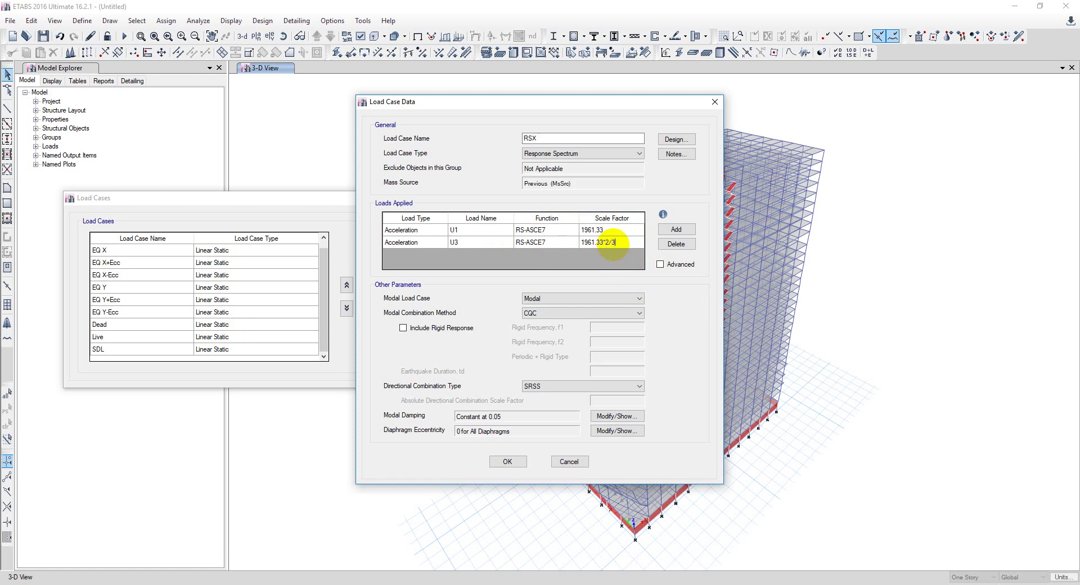
key("Return")
left_click(621, 231)
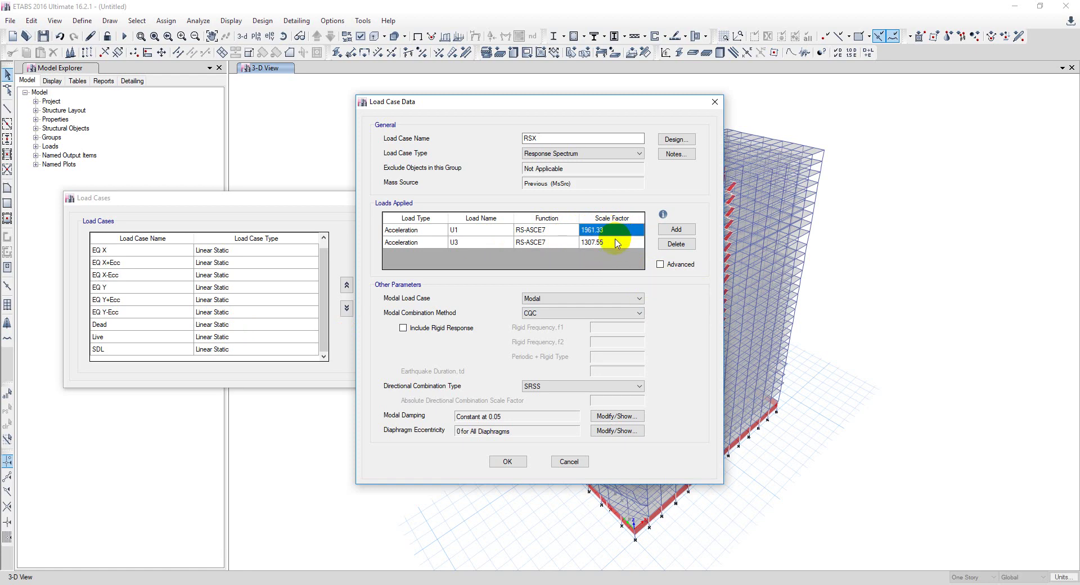
Keep Modal as the modal case, CQC modal combination and SRSS directional combination
left_click(614, 245)
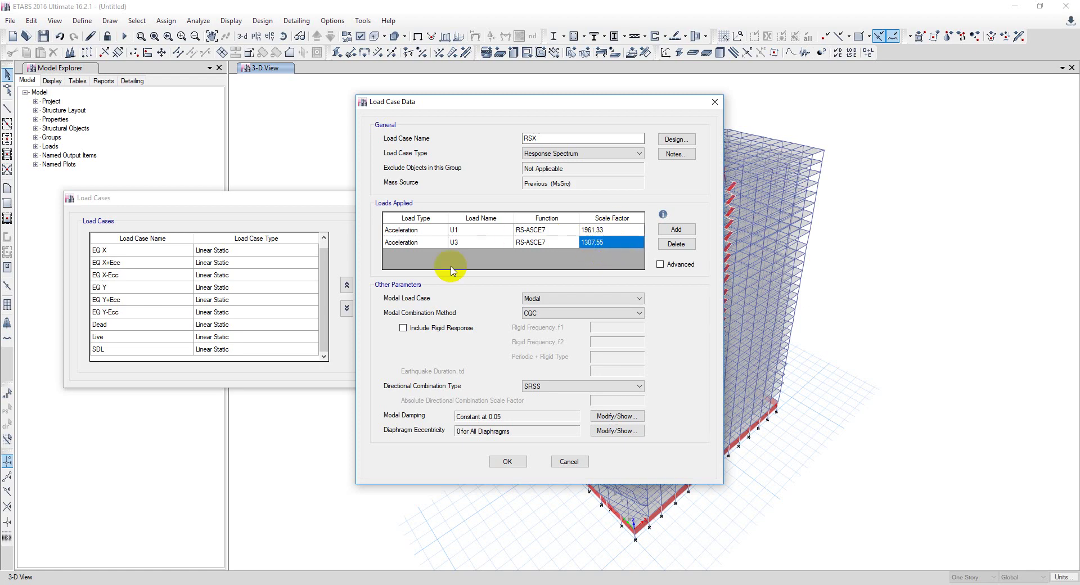
left_click(547, 299)
left_click(549, 308)
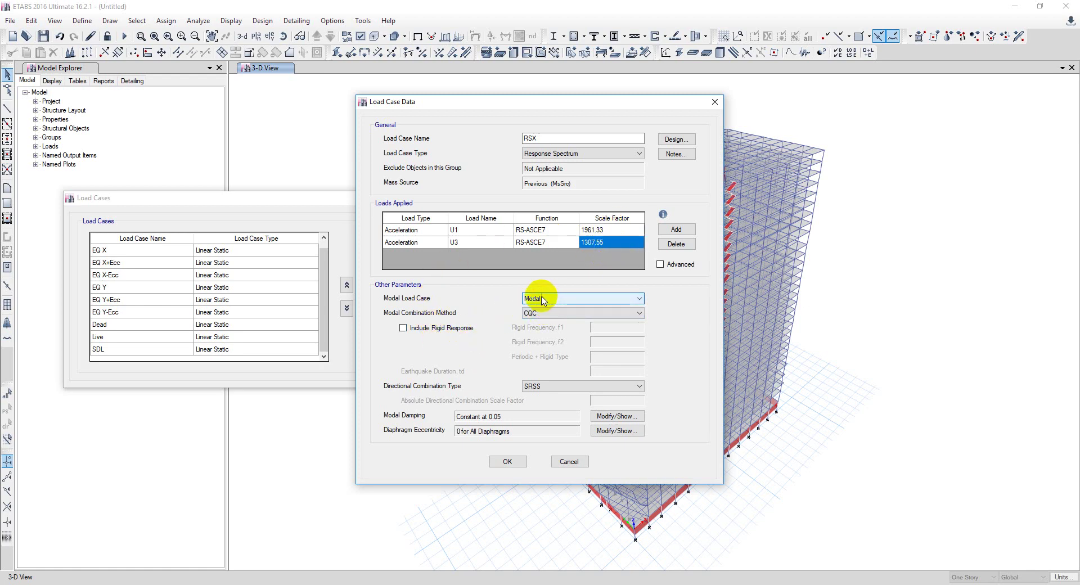
left_click(545, 314)
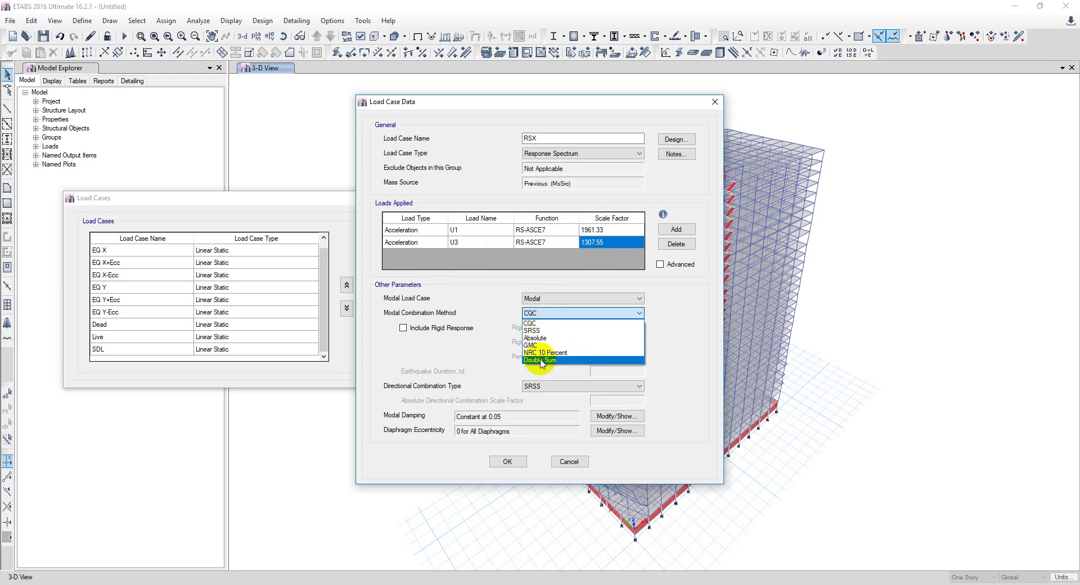
left_click(547, 325)
left_click(549, 313)
left_click(618, 364)
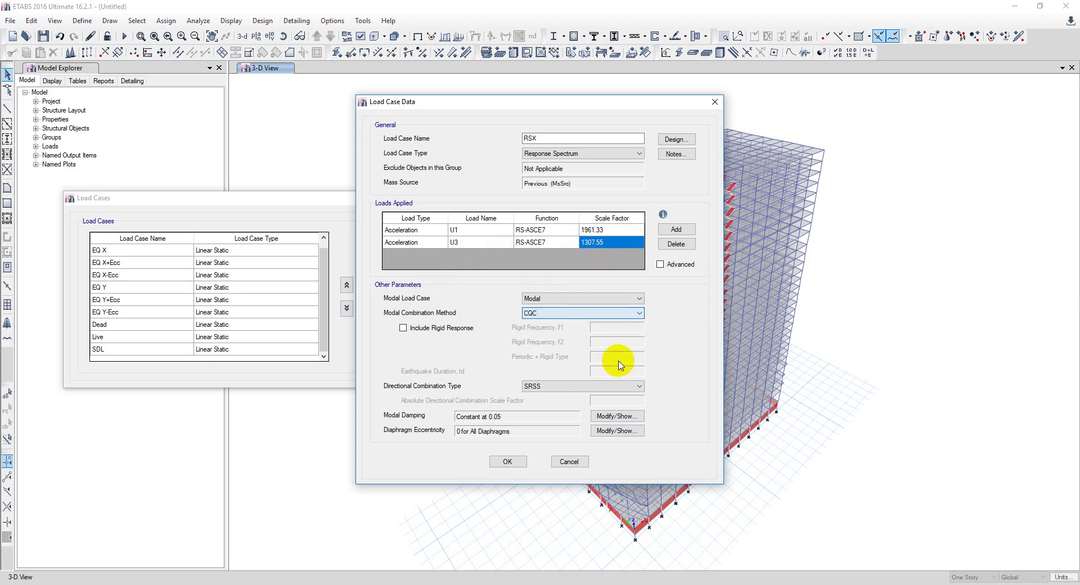
left_click(560, 386)
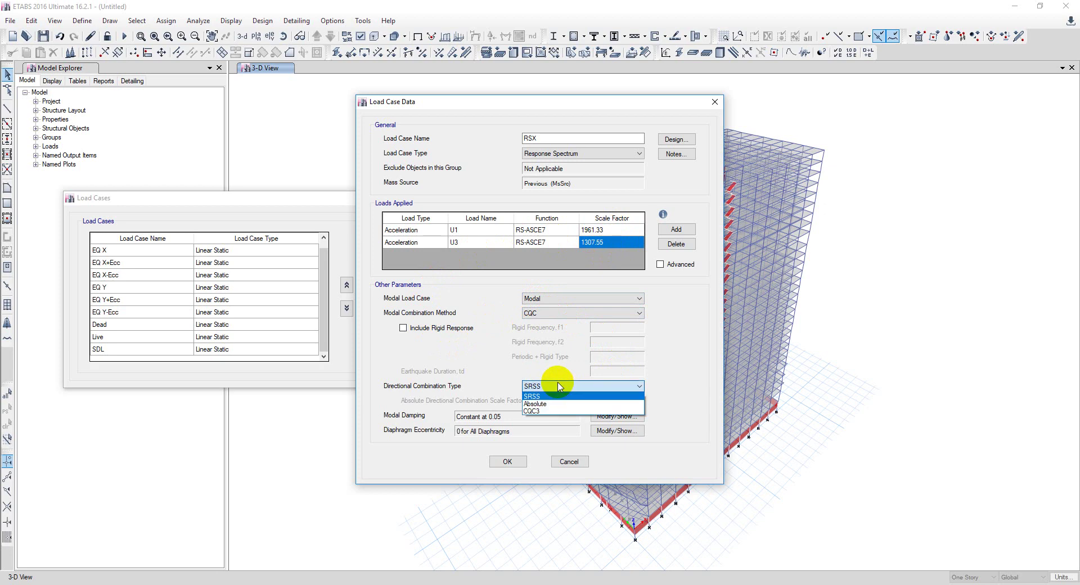
left_click(559, 387)
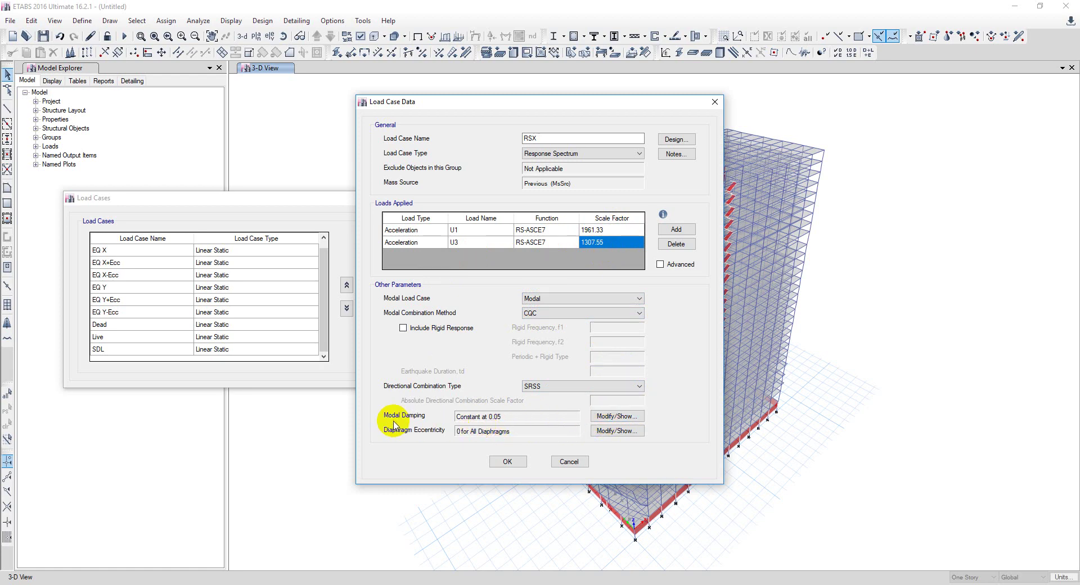
Check modal damping unchanged, give RSX a 0.05 diaphragm eccentricity ratio, and save RSX
left_click(614, 417)
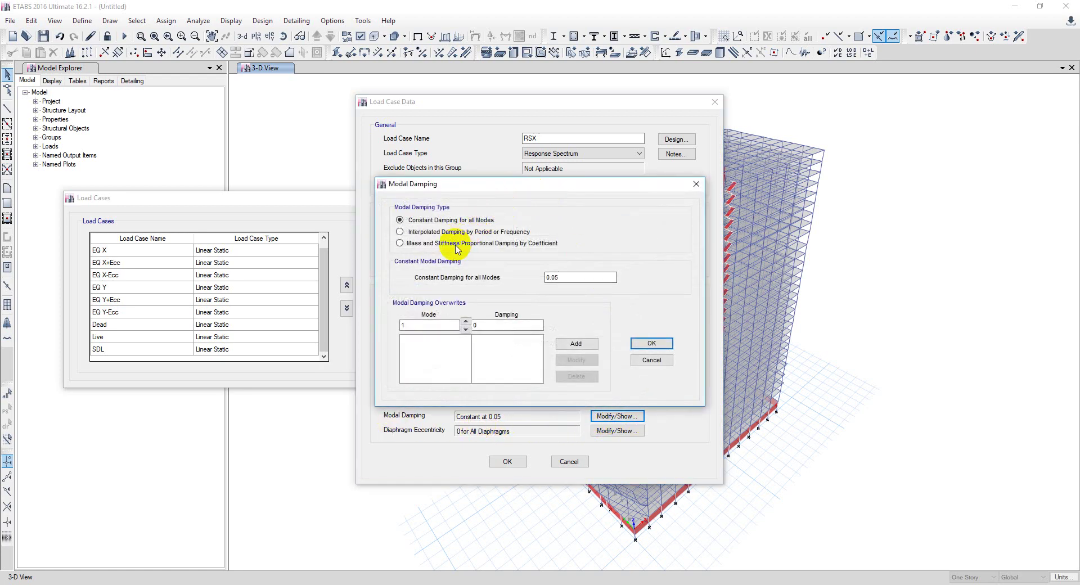
left_click(694, 185)
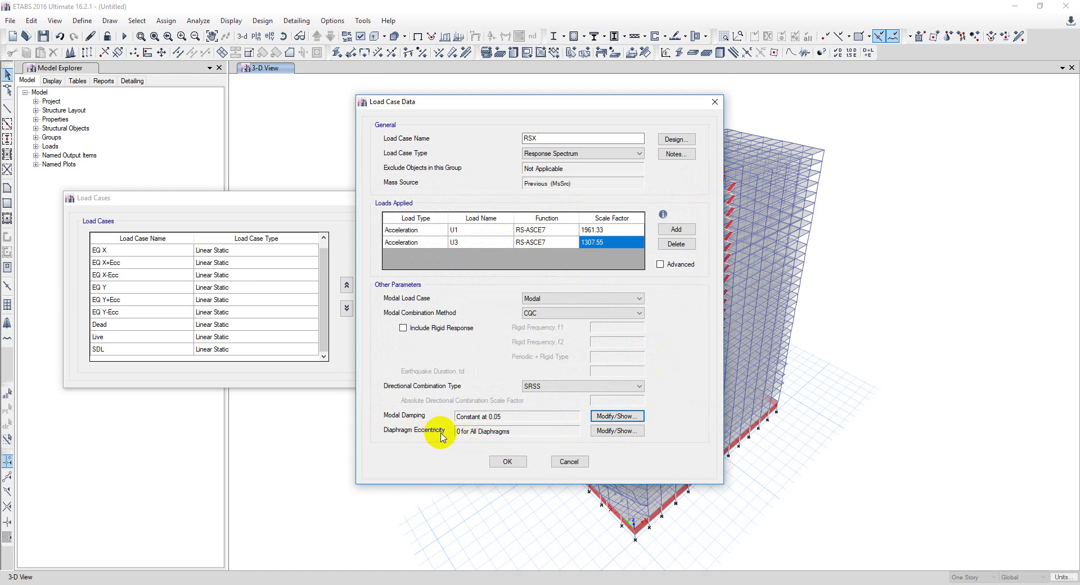
left_click(617, 431)
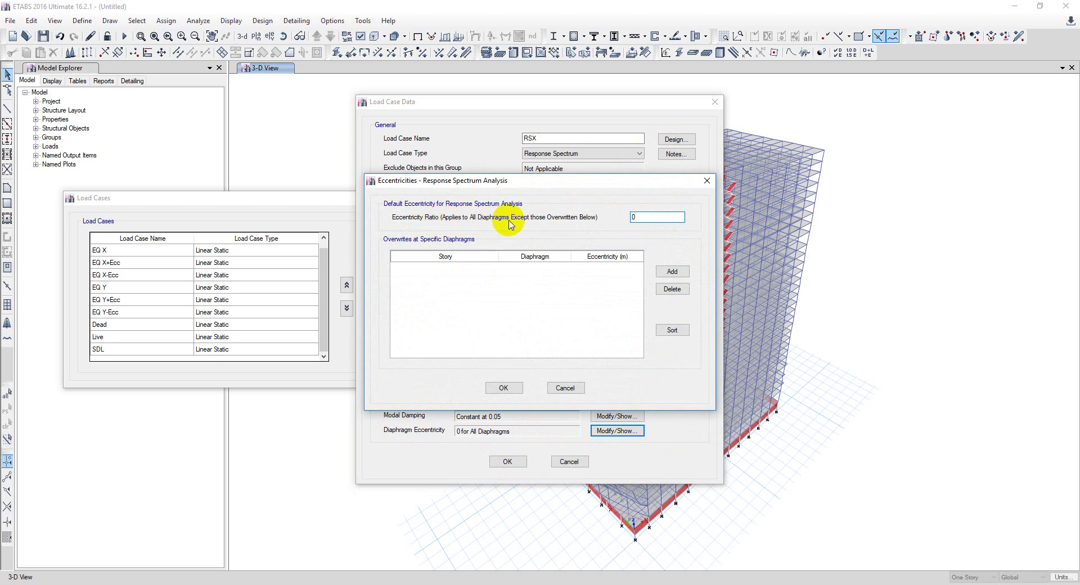
double_click(647, 218)
type(".05")
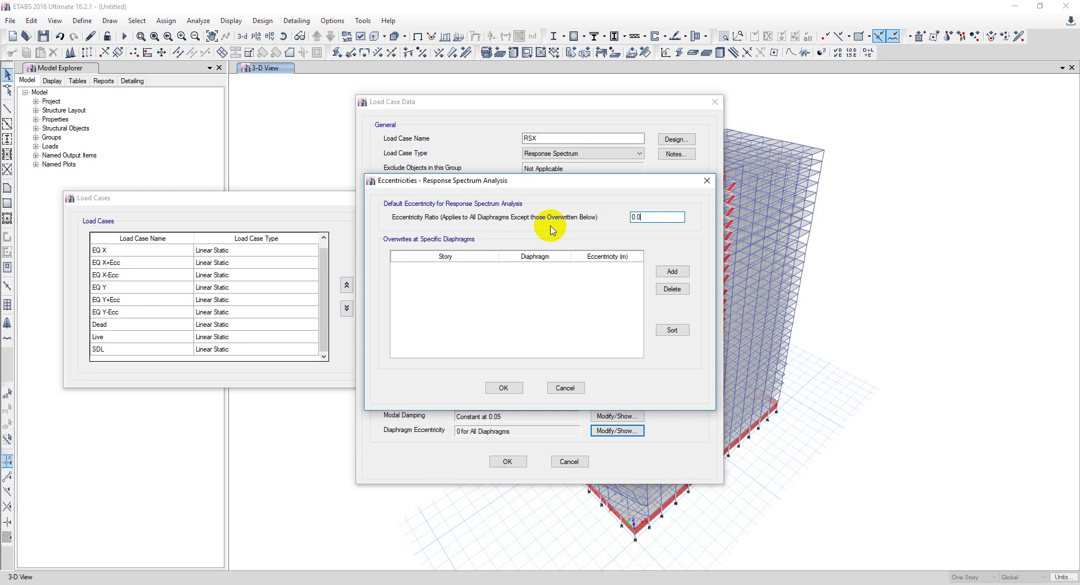
left_click(503, 387)
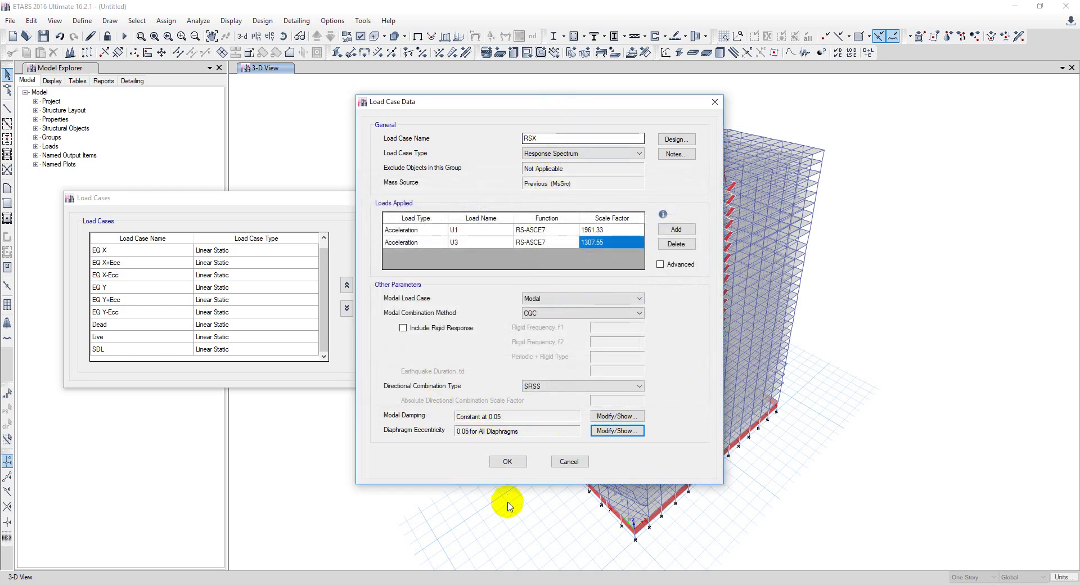
left_click(509, 460)
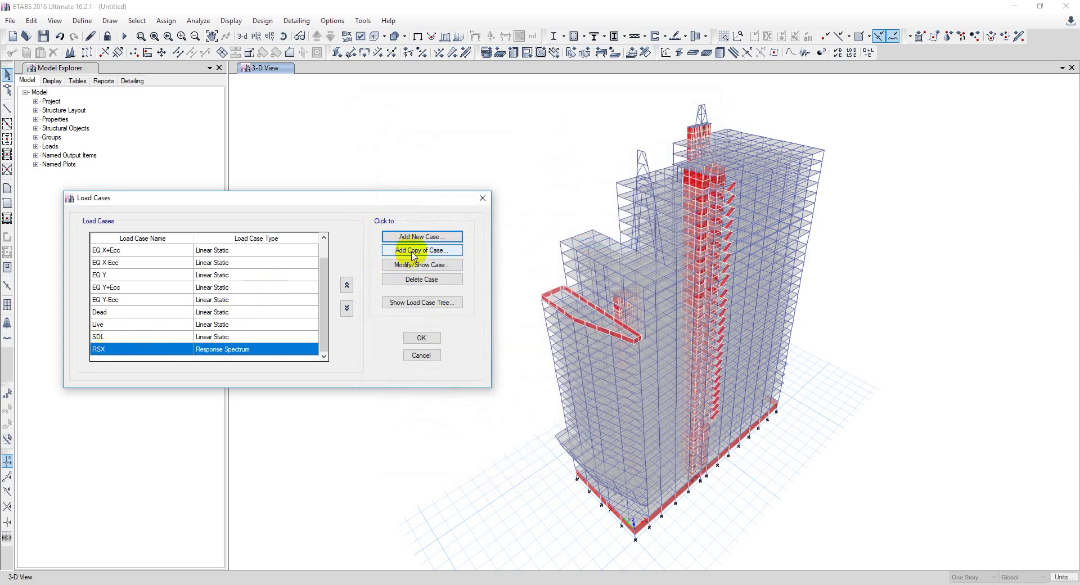
Create a new Response Spectrum case RSY with U2 and U3 rows using RS-ASCE7
left_click(422, 237)
type("RSY")
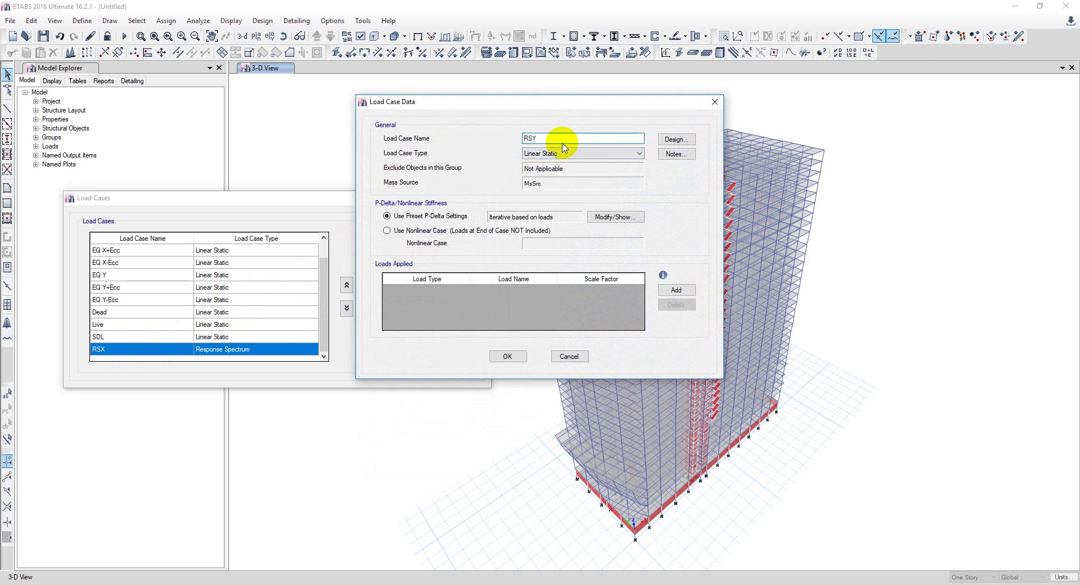
left_click(564, 149)
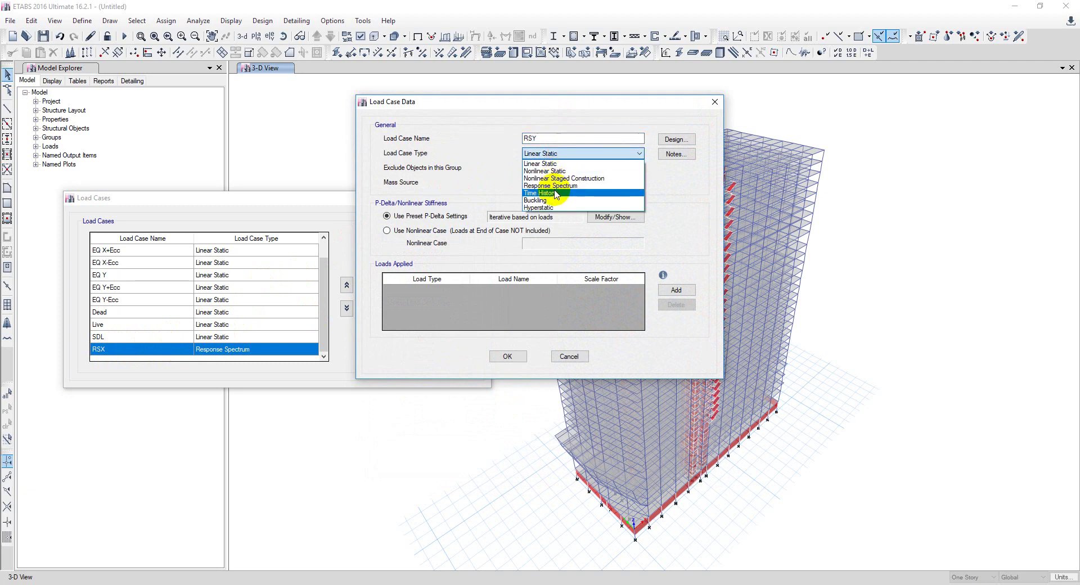
left_click(585, 191)
left_click(676, 229)
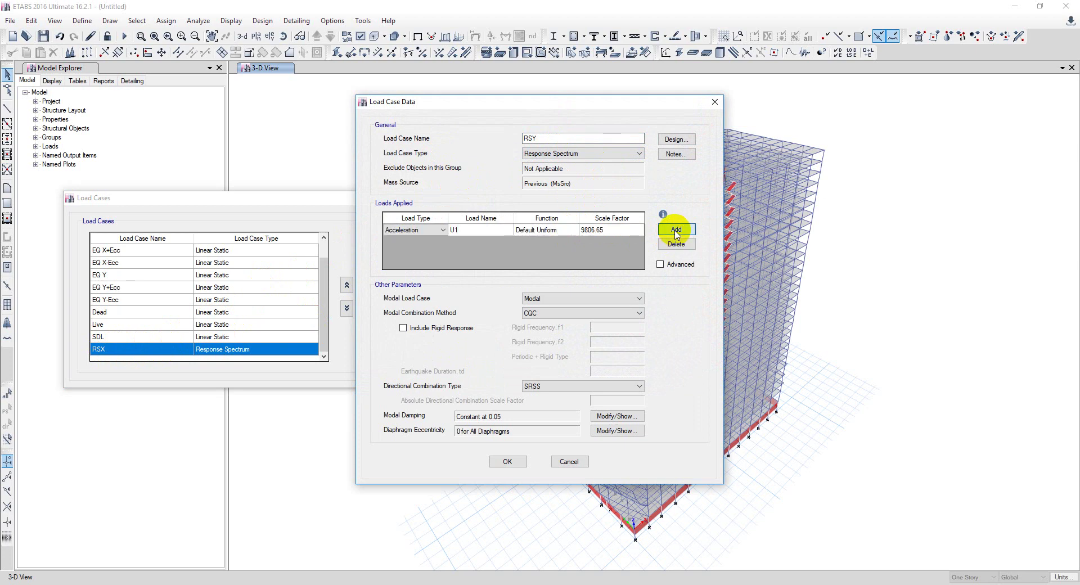
left_click(676, 229)
left_click(478, 237)
left_click(478, 236)
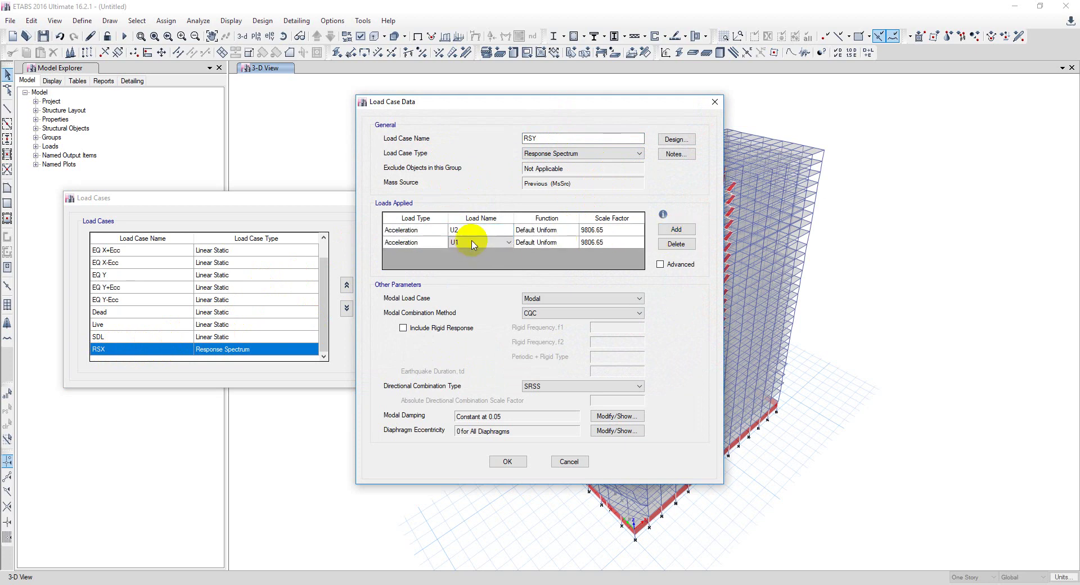
left_click(479, 242)
left_click(478, 269)
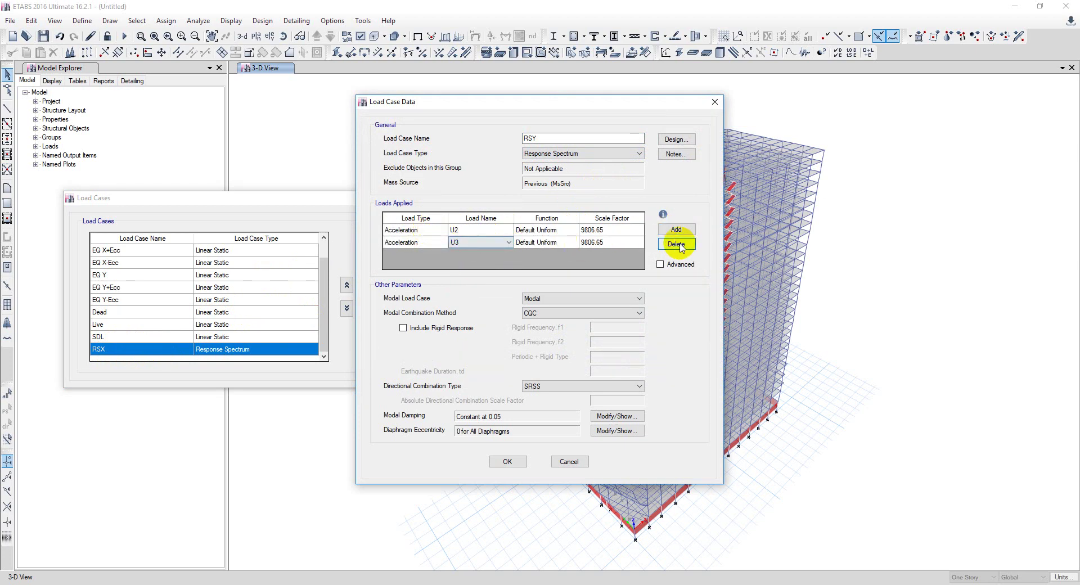
left_click(564, 231)
left_click(537, 243)
left_click(564, 243)
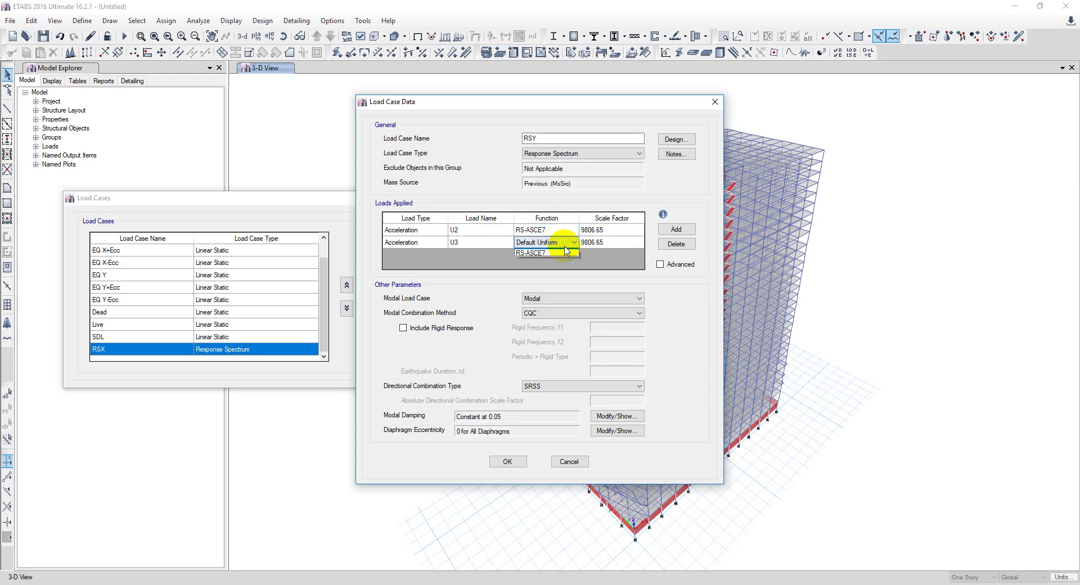
left_click(538, 255)
Scale U2 by 1961.33 and U3 by 1307.55, keeping the Modal case and SRSS combination
left_click(621, 230)
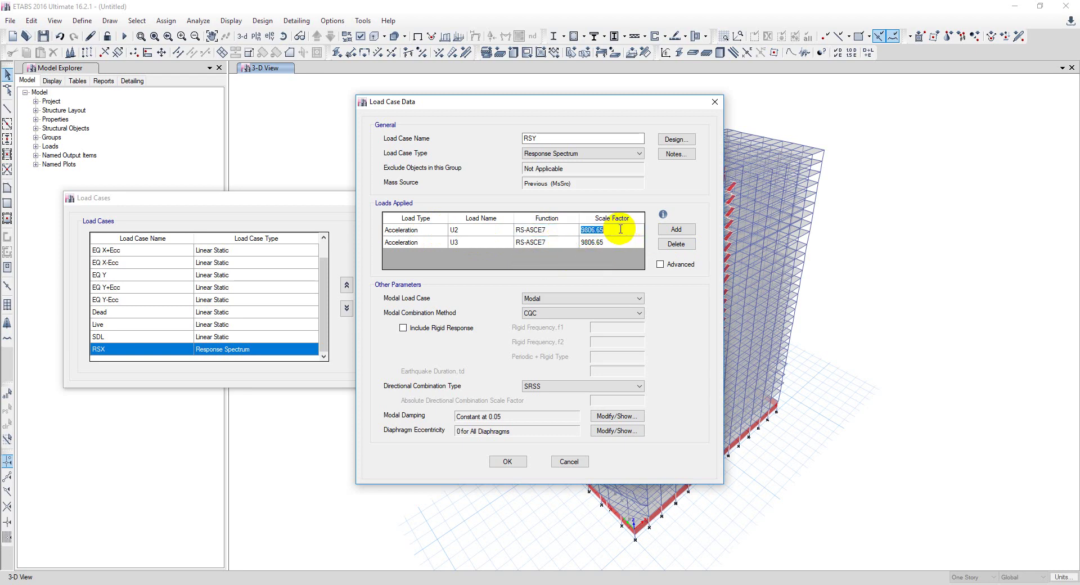
type("/5")
type("1961.33")
key("Return")
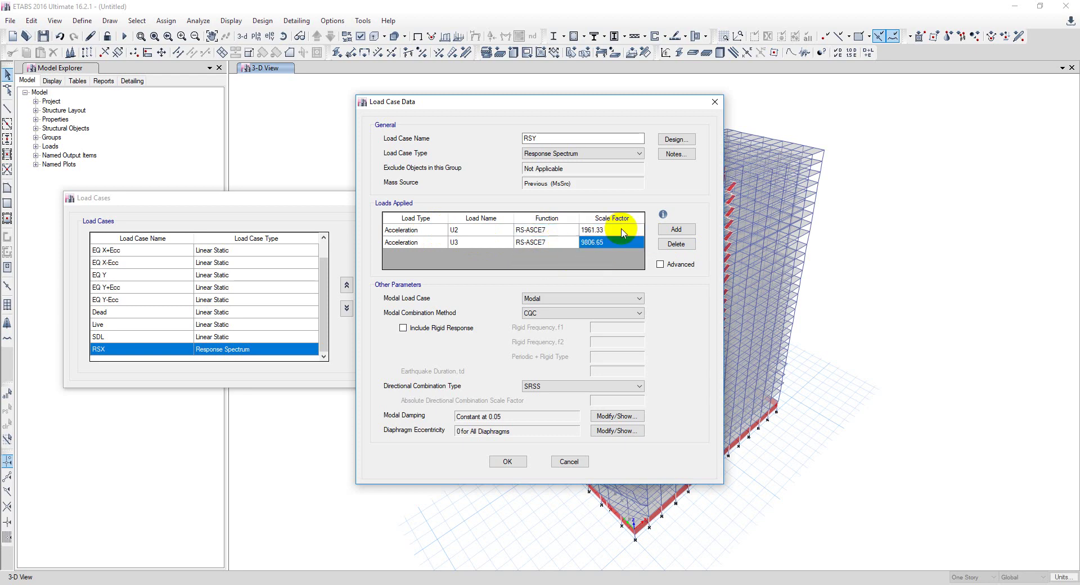
left_click(622, 230)
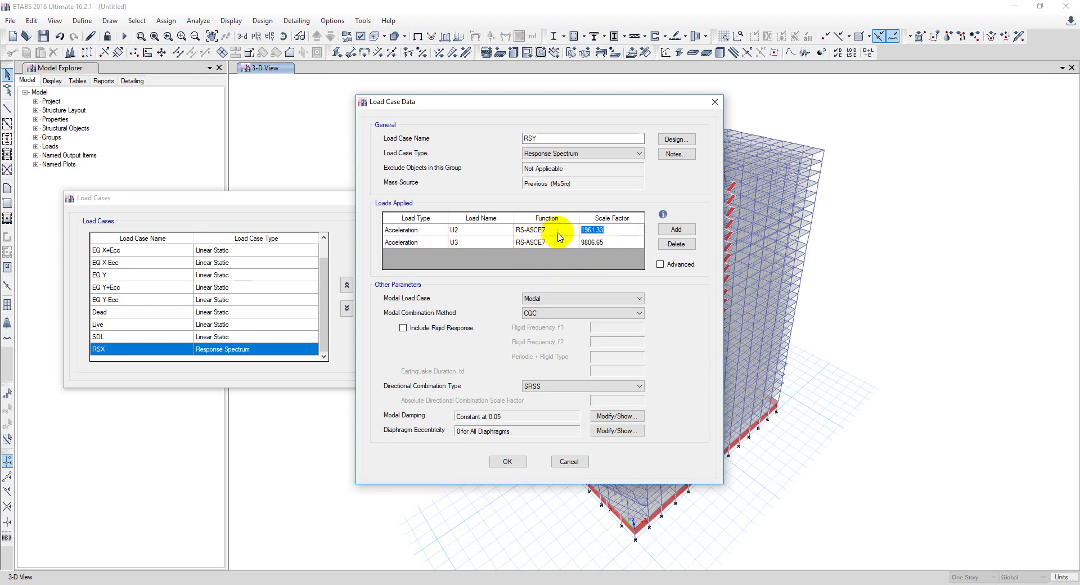
left_click(617, 243)
left_click(617, 242)
type("/5")
key("Return")
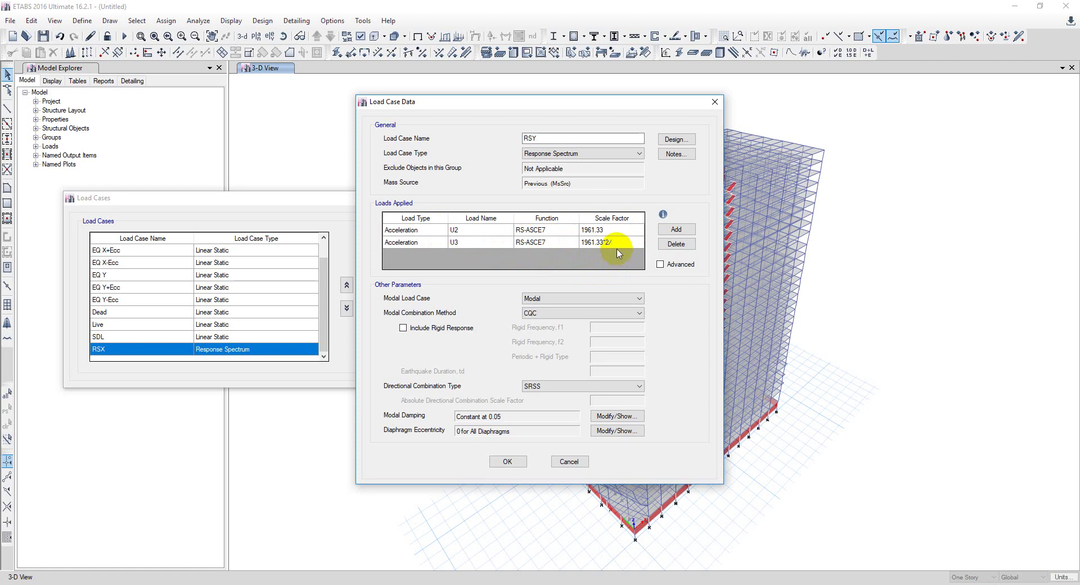
key("Return")
left_click(544, 298)
left_click(550, 309)
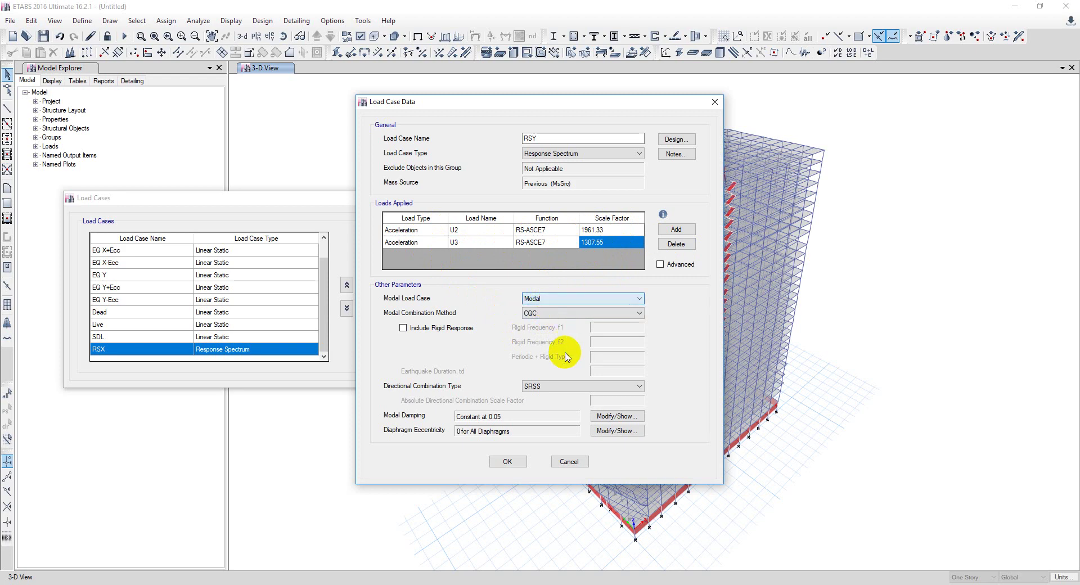
left_click(563, 385)
left_click(560, 395)
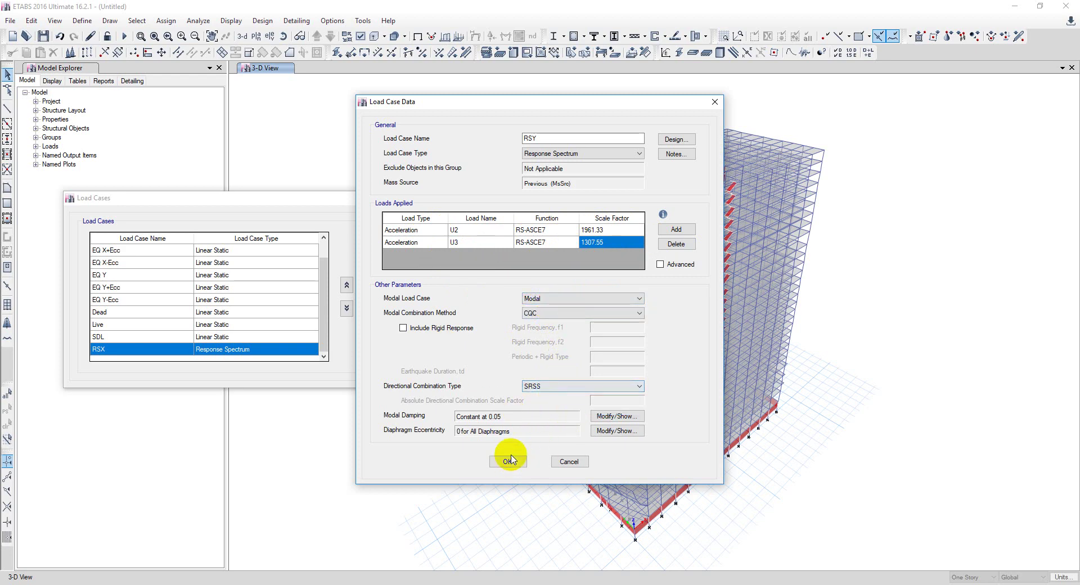
Set RSY's diaphragm eccentricity ratio to 0.05 and save the RSY case
left_click(617, 431)
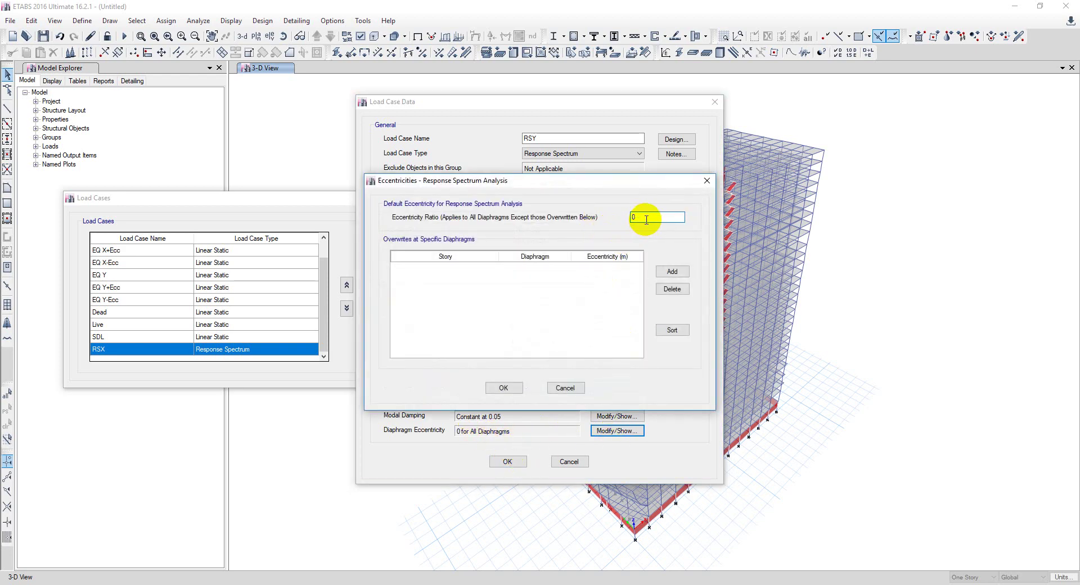
type(".05")
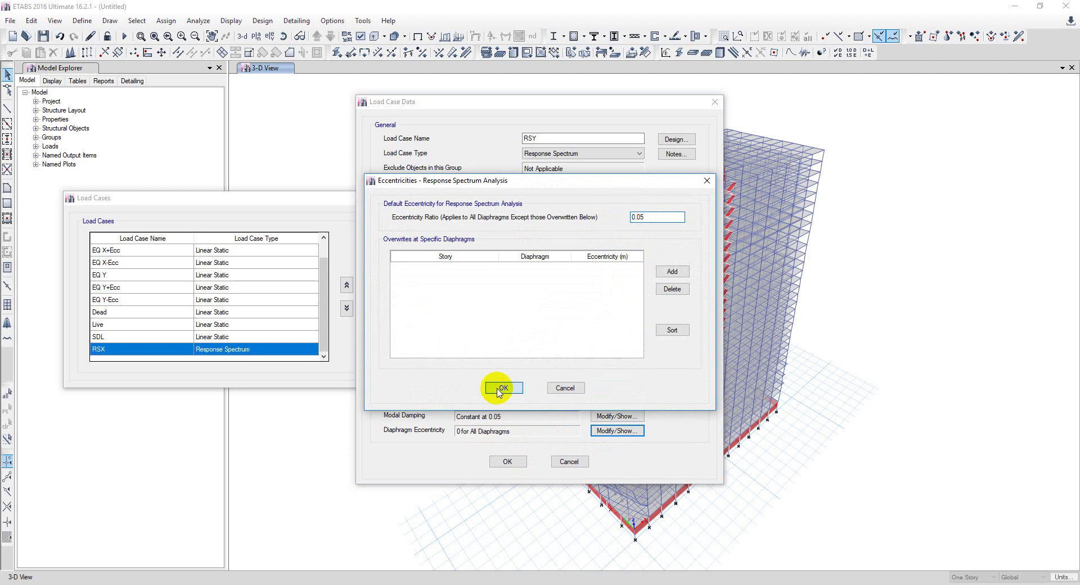
left_click(504, 388)
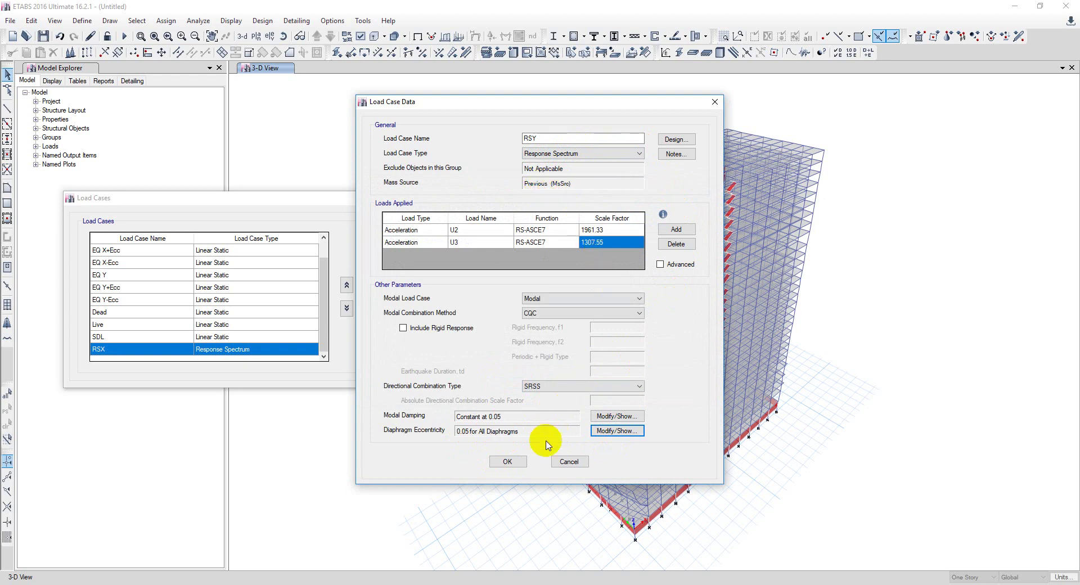
left_click(507, 461)
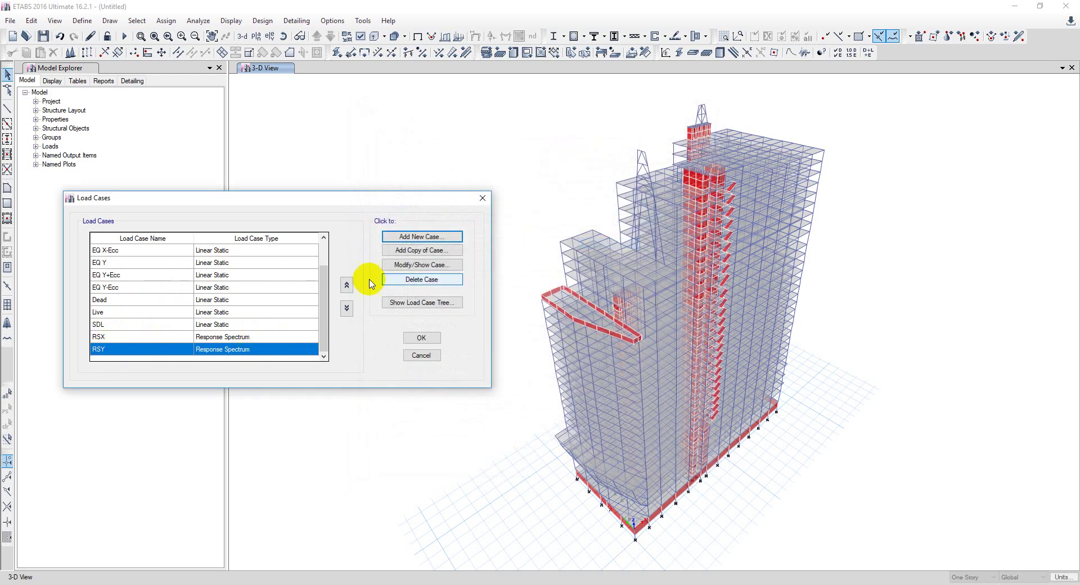
Create a new Response Spectrum case with acceleration rows for U1, U2 and U3
left_click(427, 236)
type("RSXY")
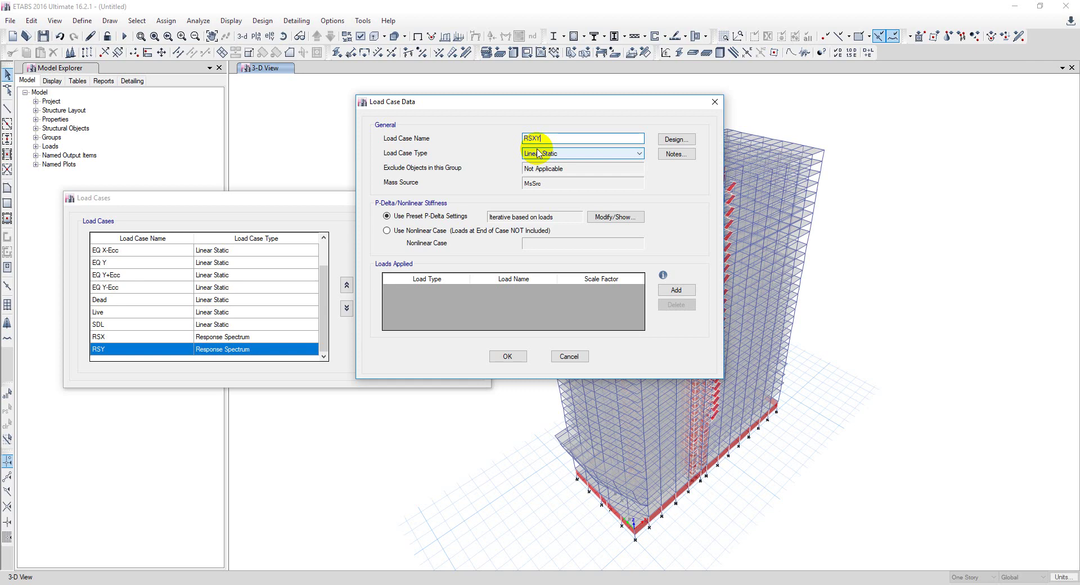
left_click(562, 153)
left_click(557, 186)
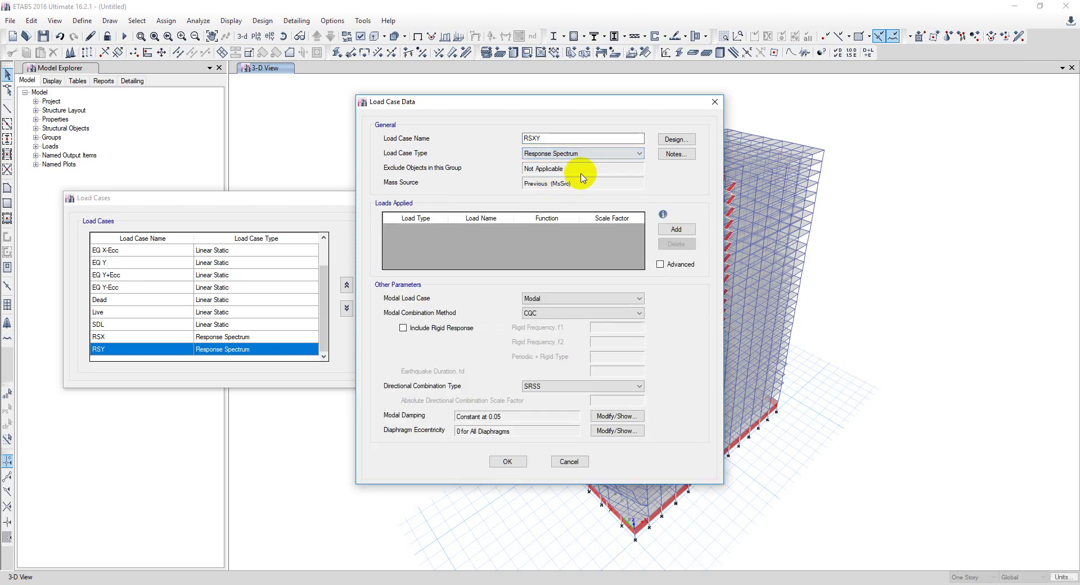
left_click(676, 231)
left_click(676, 231)
left_click(676, 230)
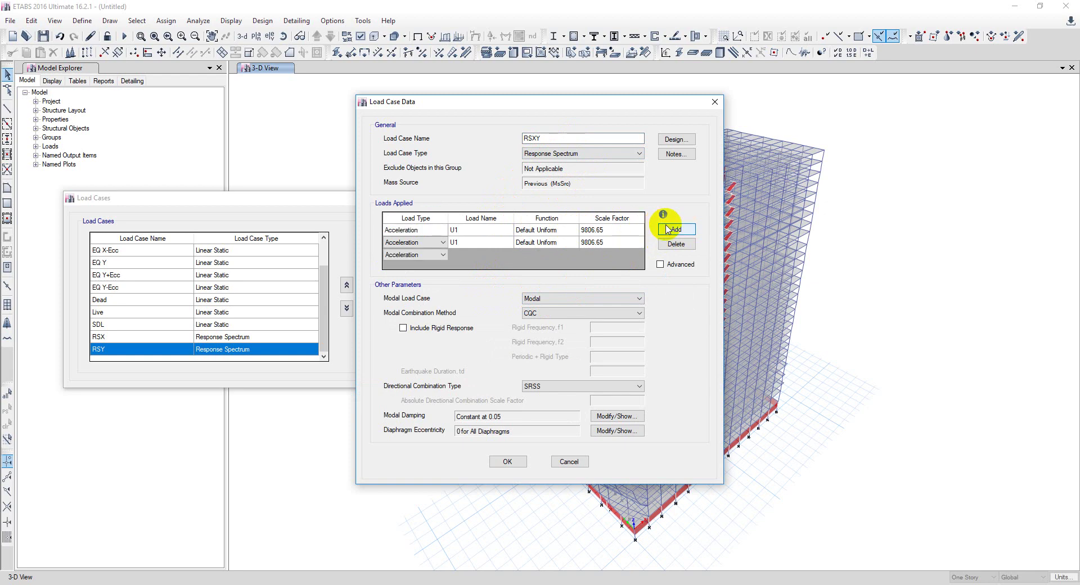
left_click(463, 242)
left_click(508, 242)
left_click(467, 260)
left_click(470, 255)
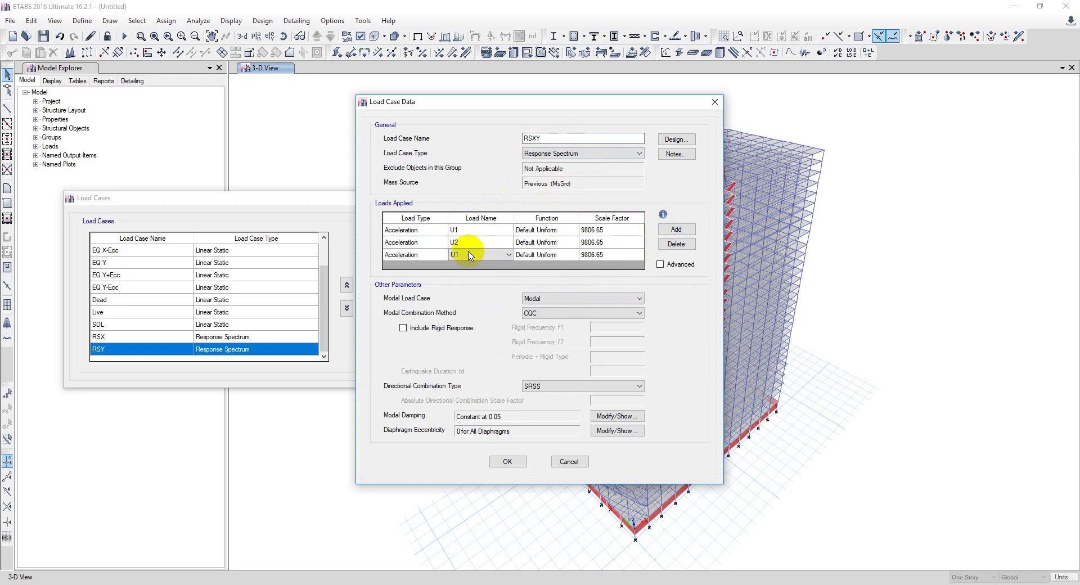
left_click(470, 254)
left_click(472, 279)
Assign RS-ASCE7 to all three rows with scale factors 1961.33, 1961.33 and 1307.55
left_click(540, 229)
left_click(532, 243)
left_click(543, 241)
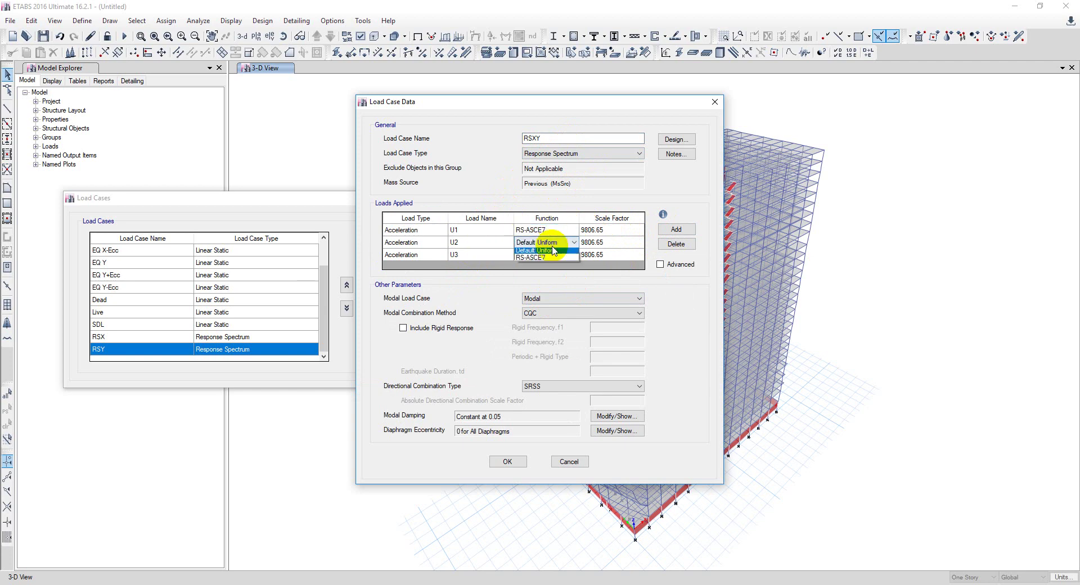
left_click(532, 257)
left_click(543, 254)
left_click(543, 255)
left_click(534, 270)
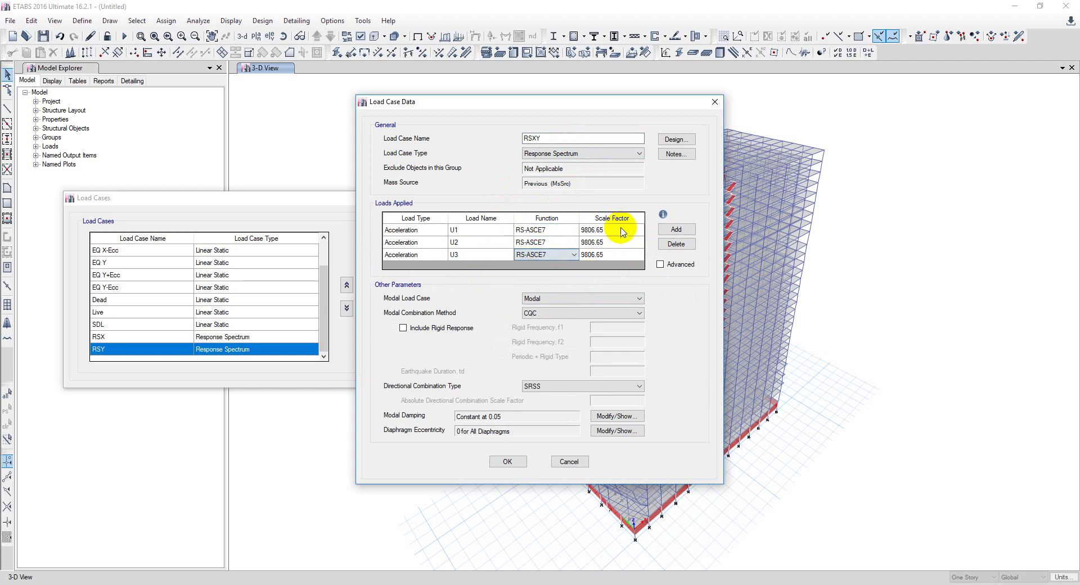
left_click(621, 230)
type("1961.33")
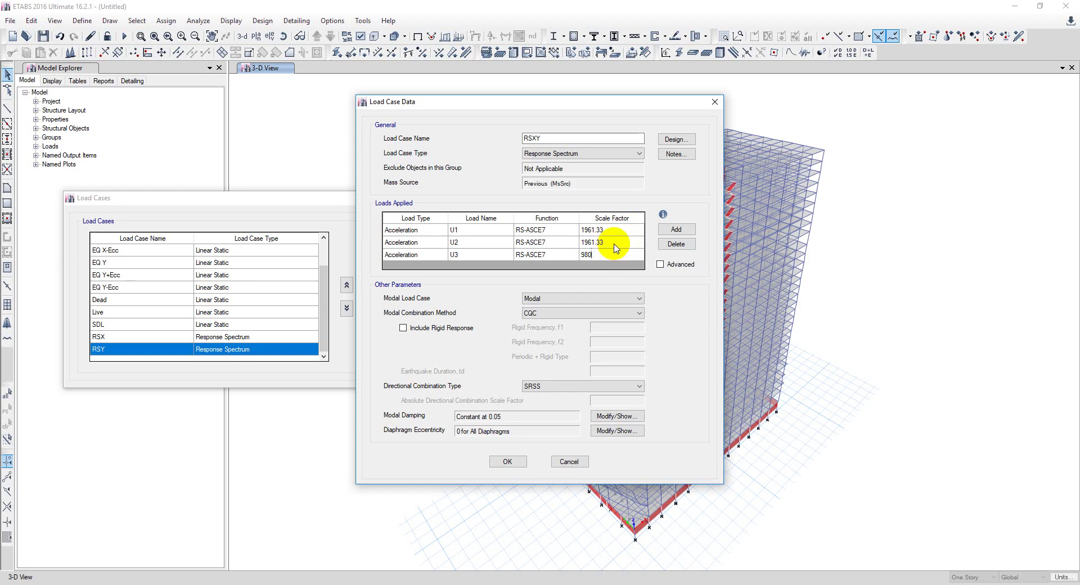
key("Return")
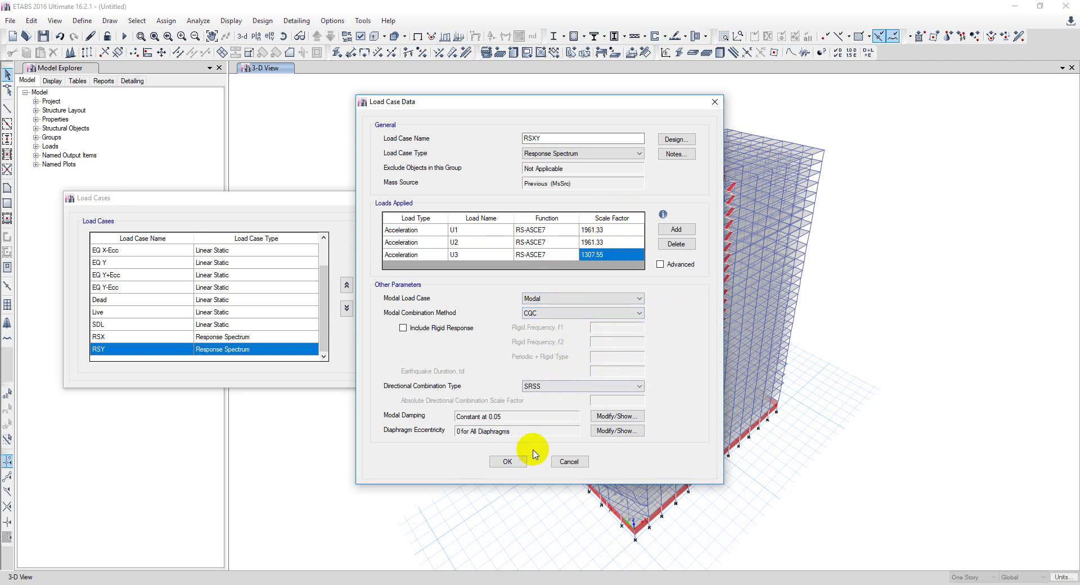
Save RSXY, then reopen it and set its diaphragm eccentricity ratio to 0.05
left_click(507, 461)
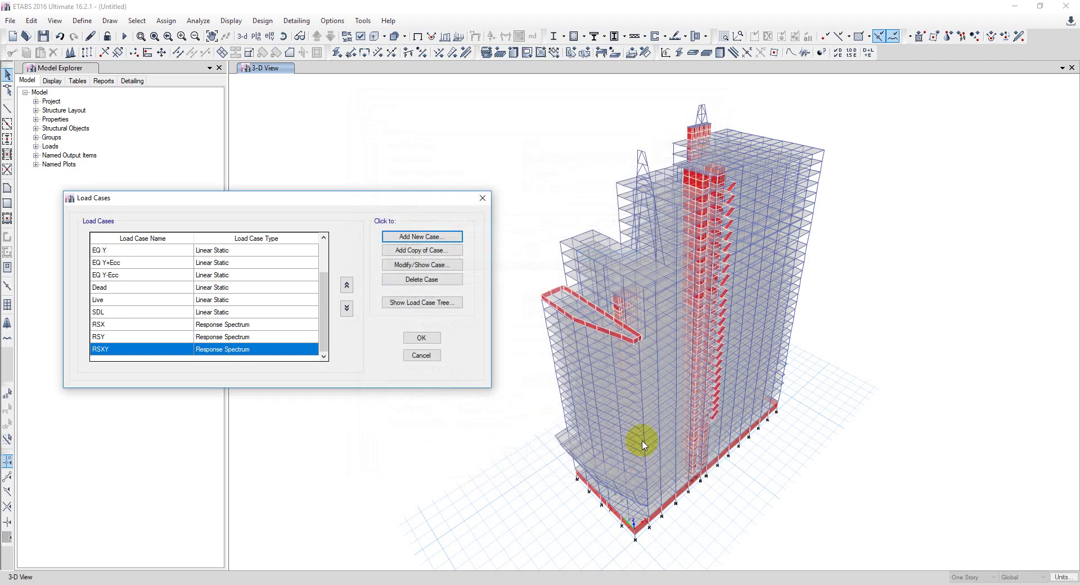
left_click(422, 265)
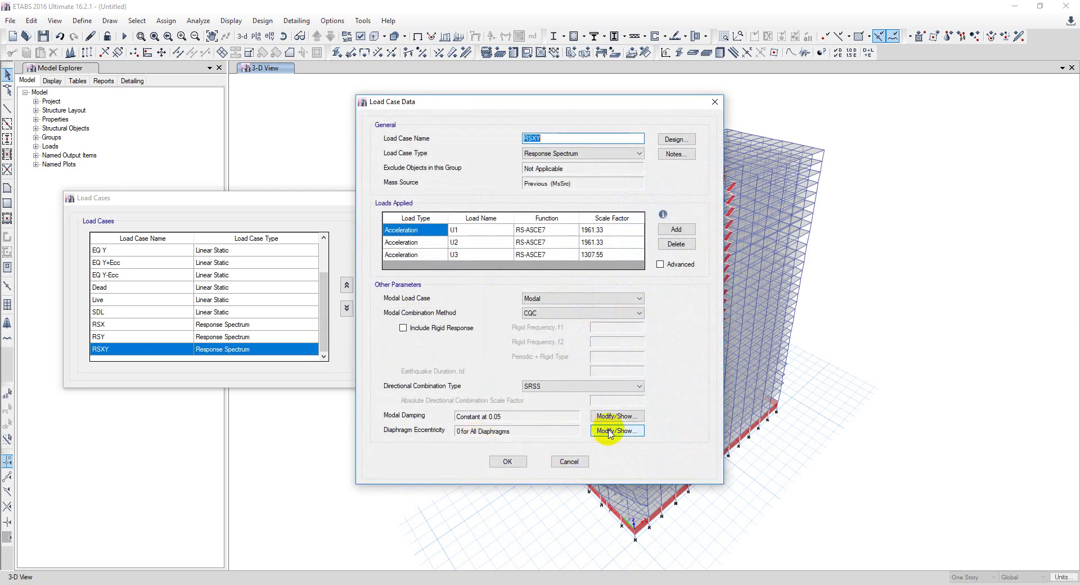
left_click(617, 430)
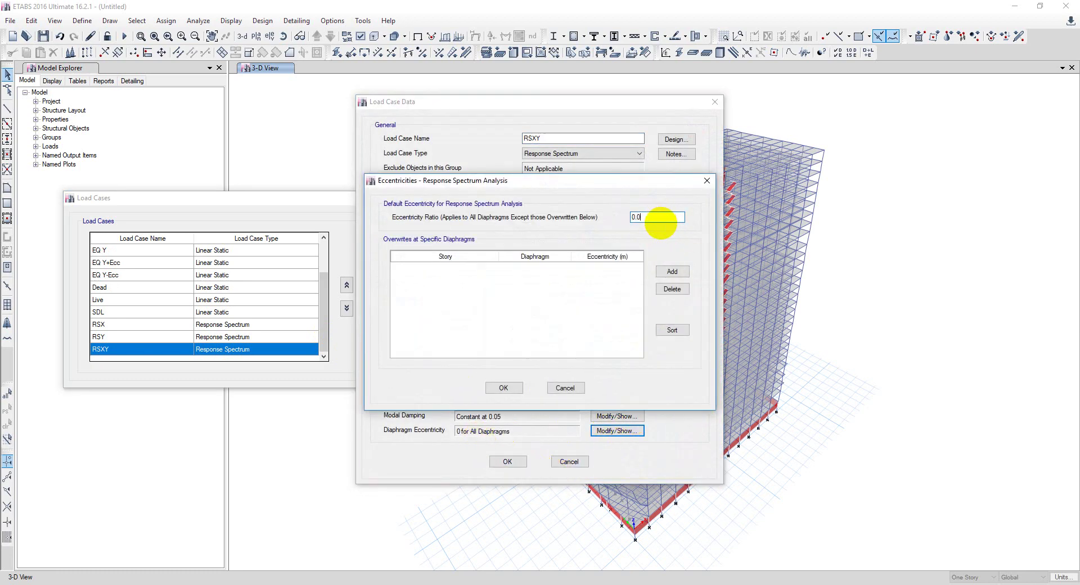
type("5")
left_click(504, 387)
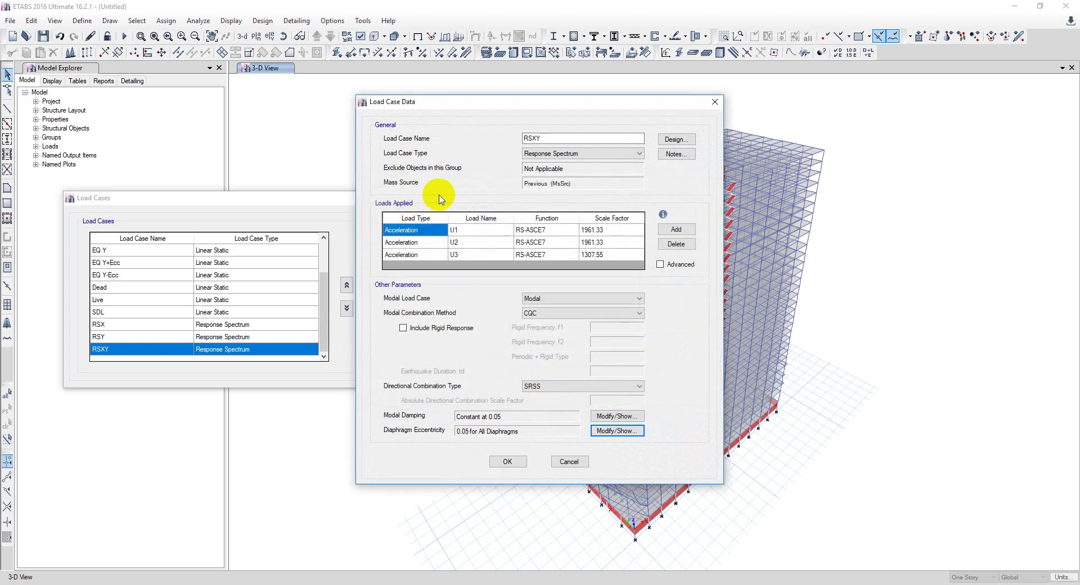
left_click(510, 461)
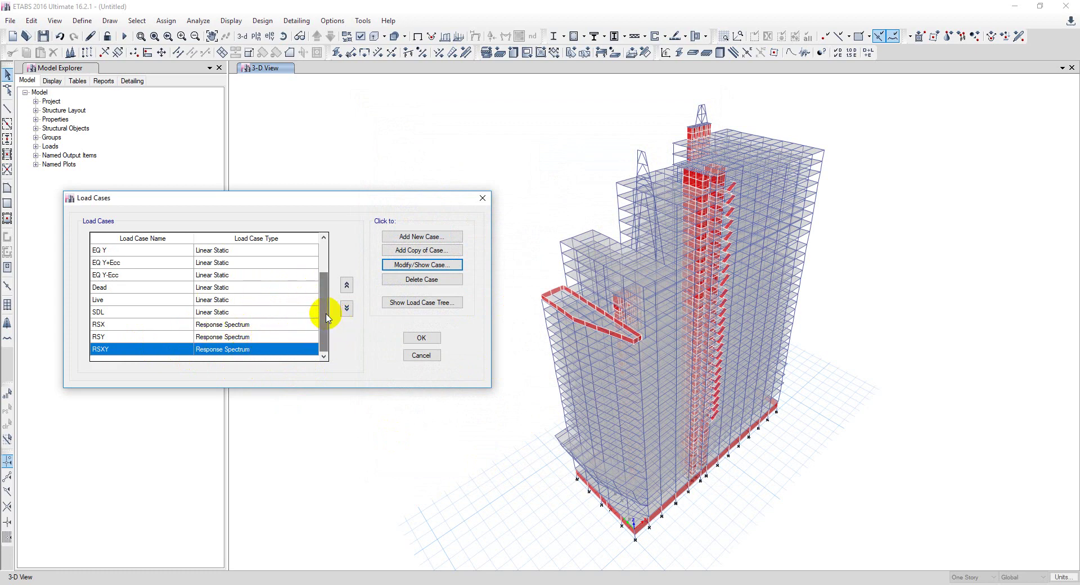
mouse_move(324, 308)
left_mouse_down()
mouse_move(326, 285)
mouse_move(326, 333)
mouse_move(324, 274)
left_mouse_up()
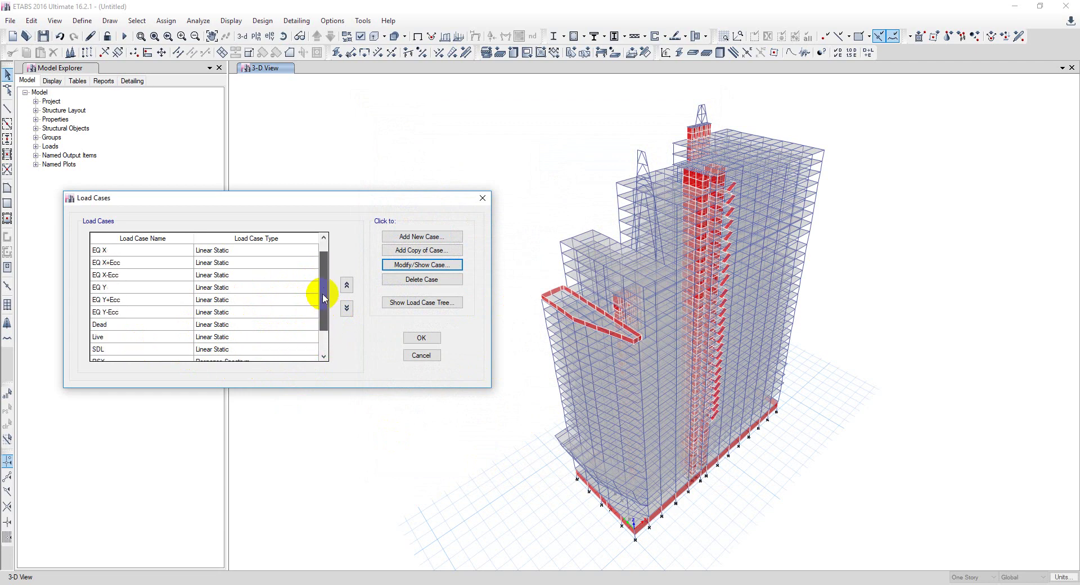
Start a new load case, discard it, and scroll through the load case list
left_click(429, 237)
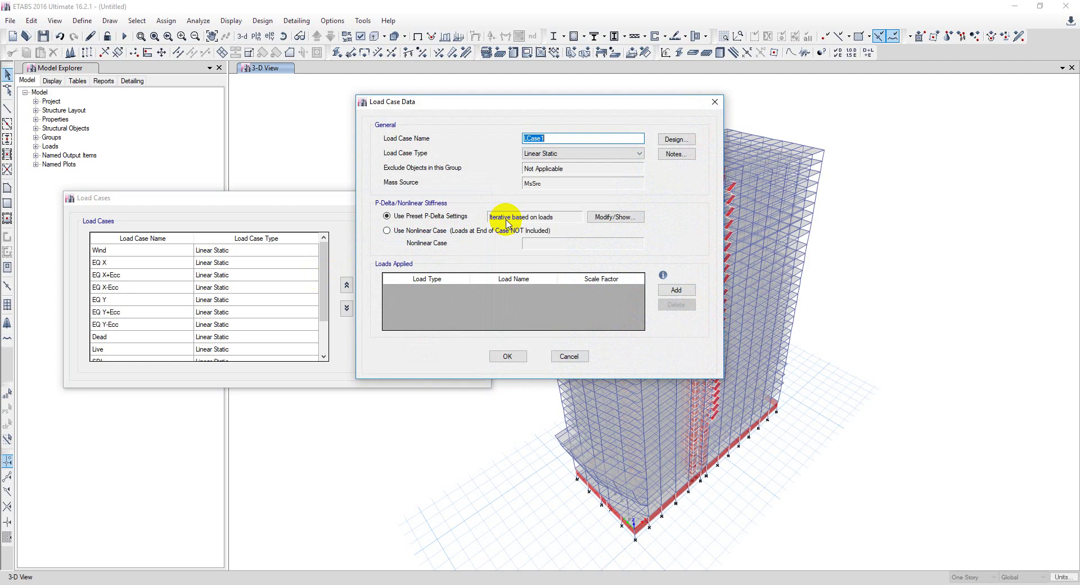
left_click(715, 102)
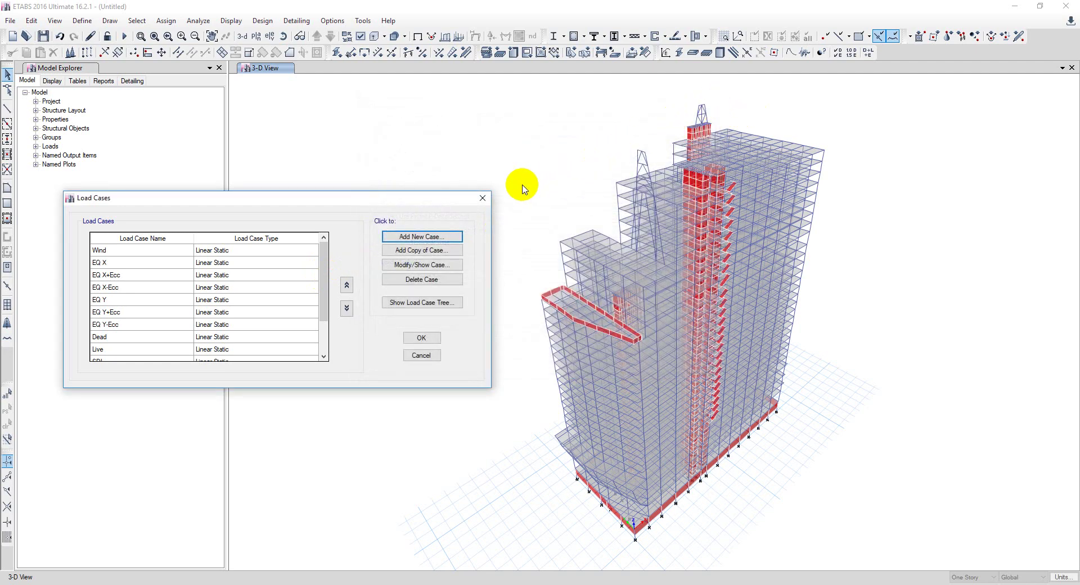
scroll(214, 340, "down", 4)
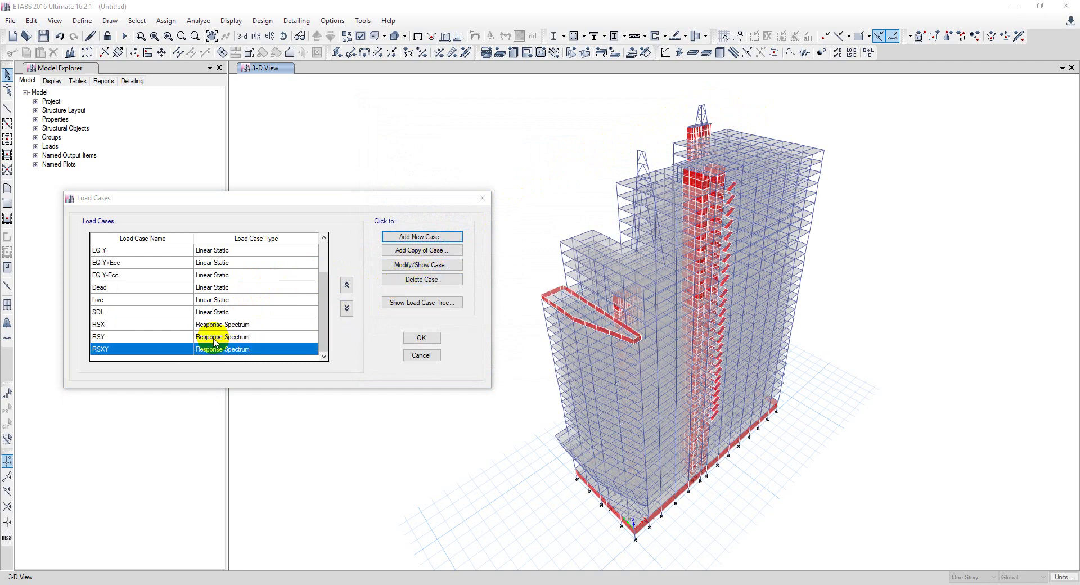
scroll(121, 338, "up", 2)
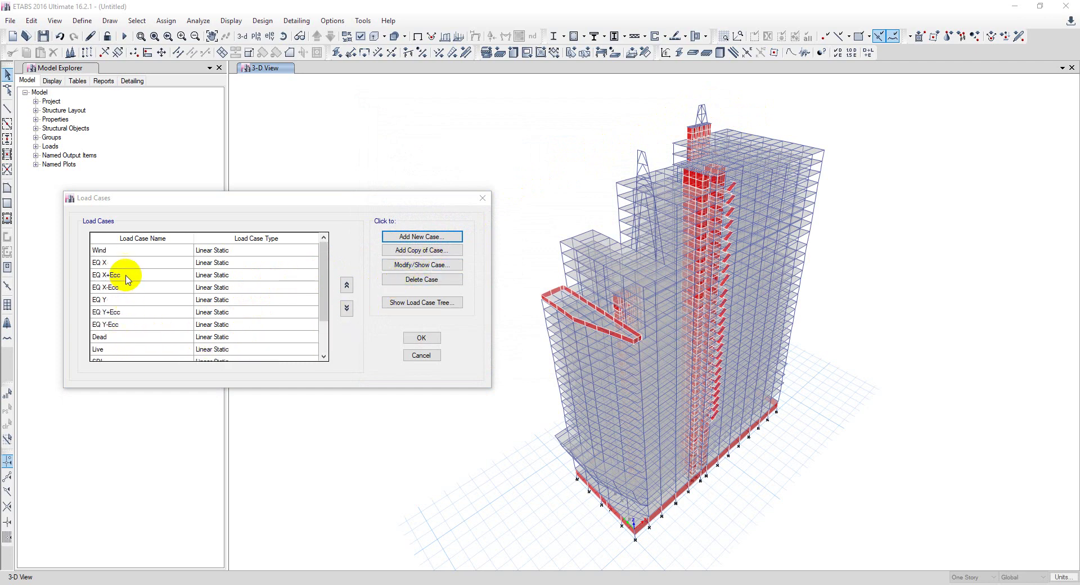
scroll(108, 302, "down", 2)
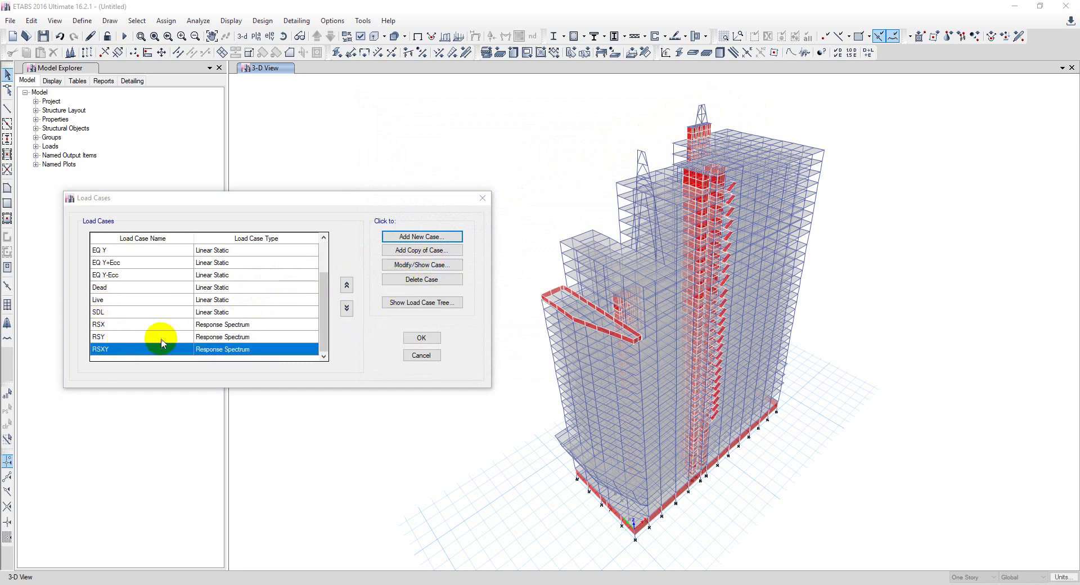
left_click(122, 336)
left_click(129, 350)
Review the Dead and SDL cases, confirm the Load Cases list, and open the Define menu
left_click(126, 313)
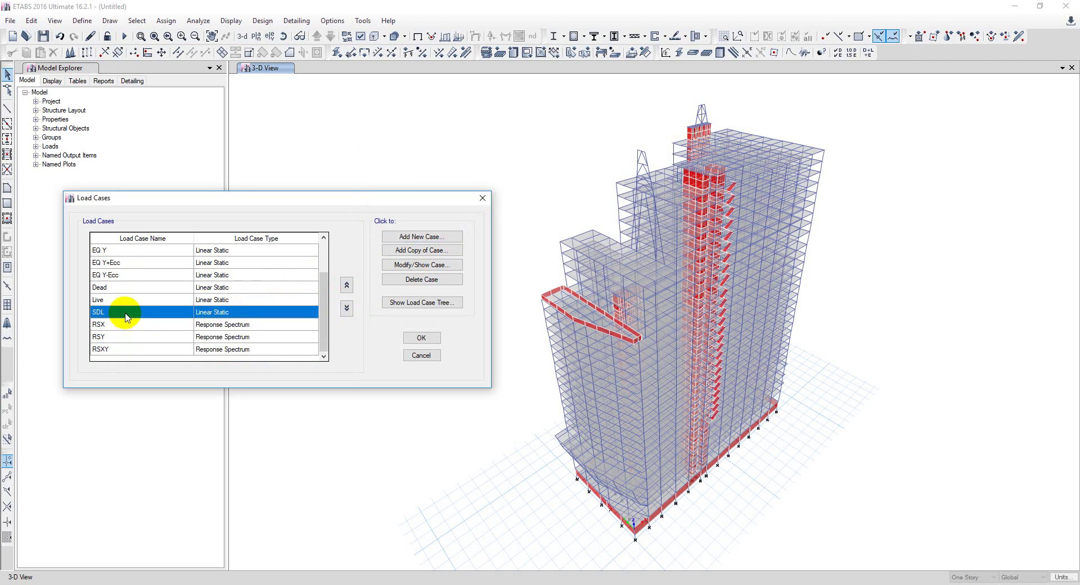
left_click(133, 286)
scroll(132, 281, "up", 1)
scroll(126, 281, "up", 1)
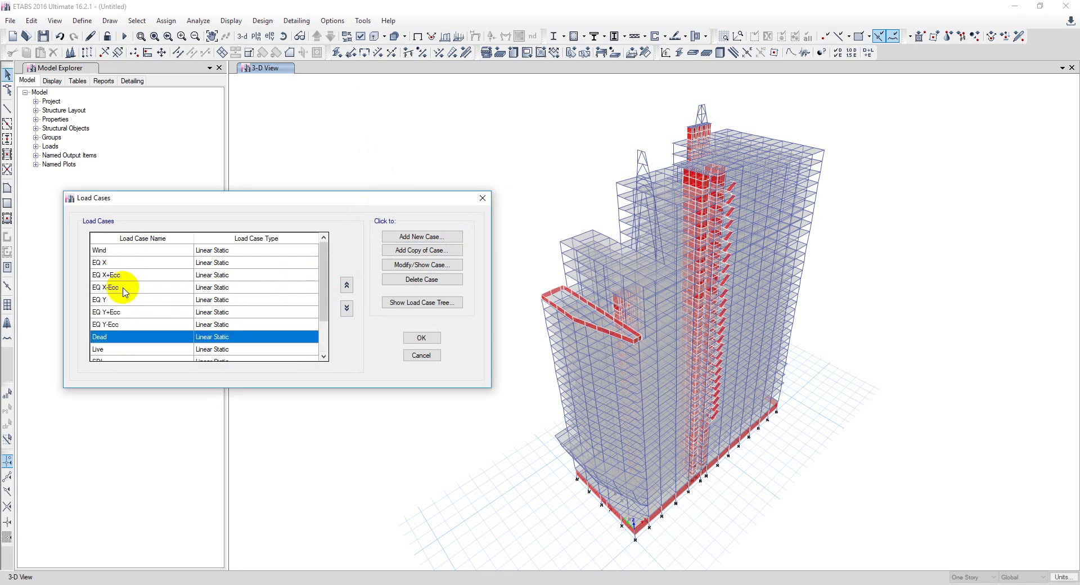
left_click(422, 337)
left_click(81, 20)
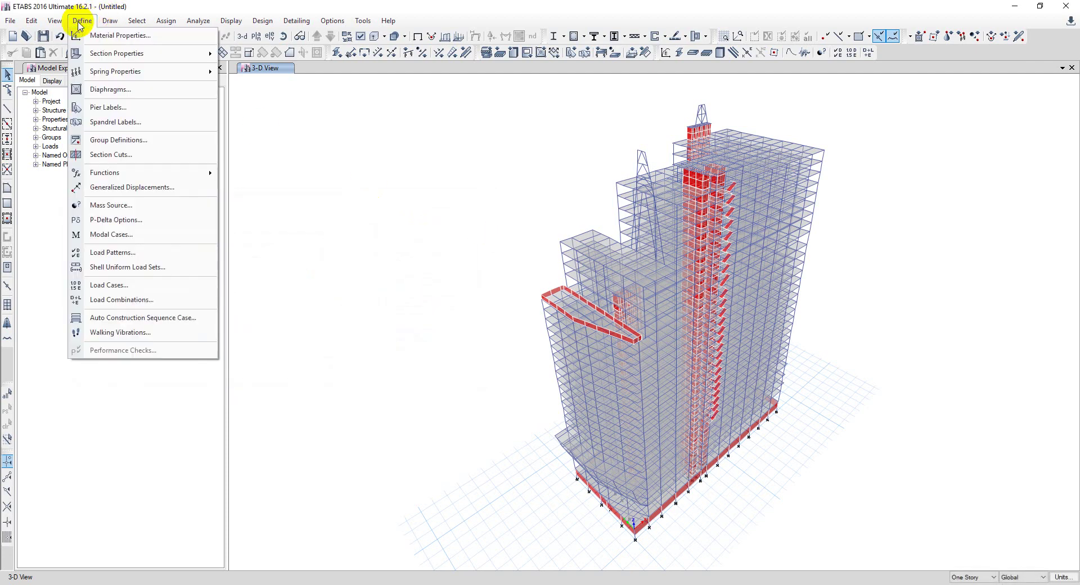
Review the MsSrc mass source multipliers (Dead 1, SDL 1, Live 0.5) and close it unchanged
left_click(122, 206)
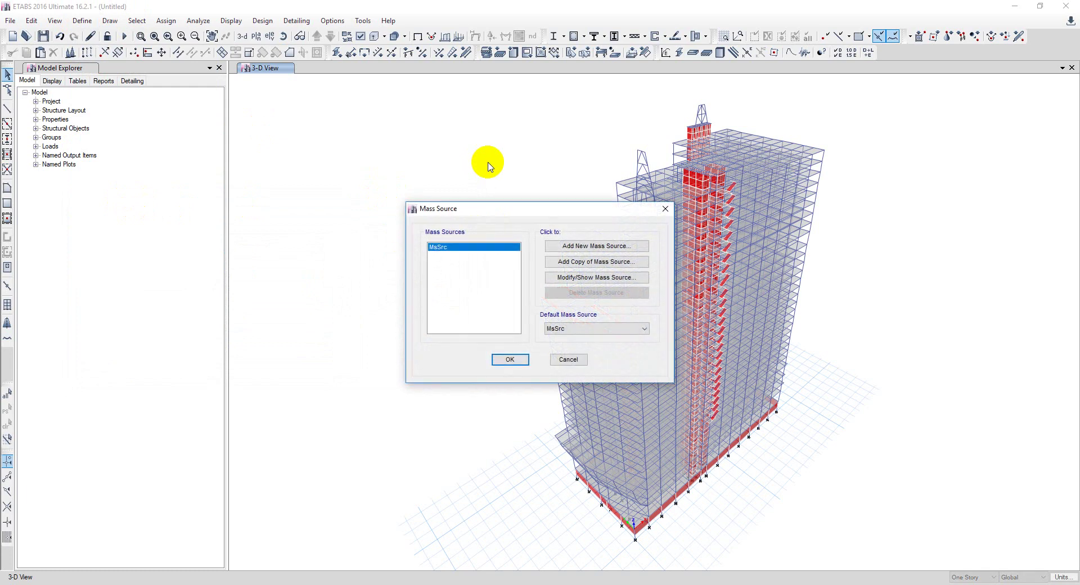
left_click(602, 277)
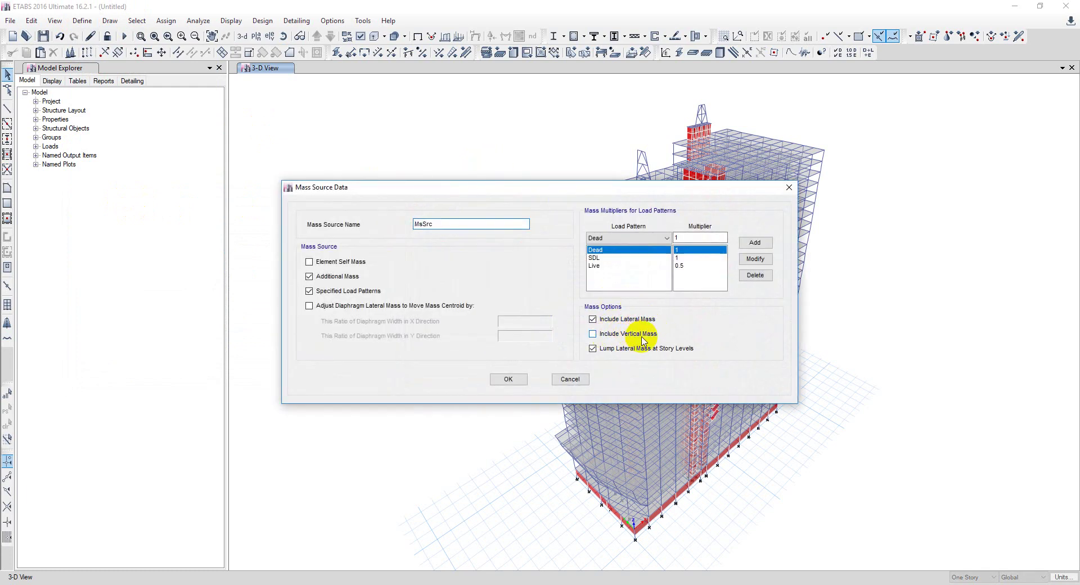
left_click(508, 379)
left_click(510, 359)
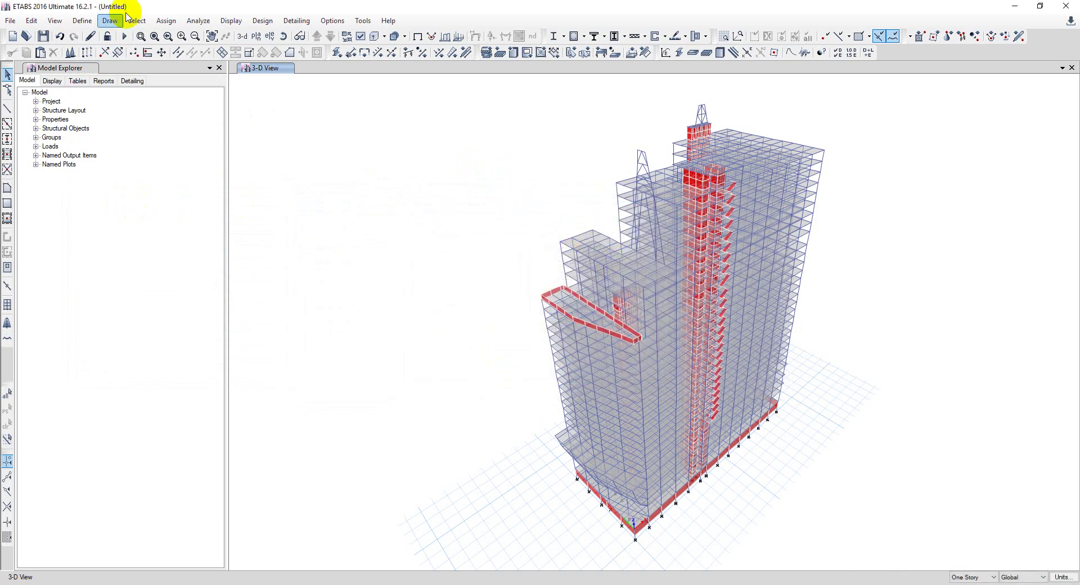
left_click(83, 21)
Start a new Linear Add combination named DYN1 with four load rows
left_click(145, 303)
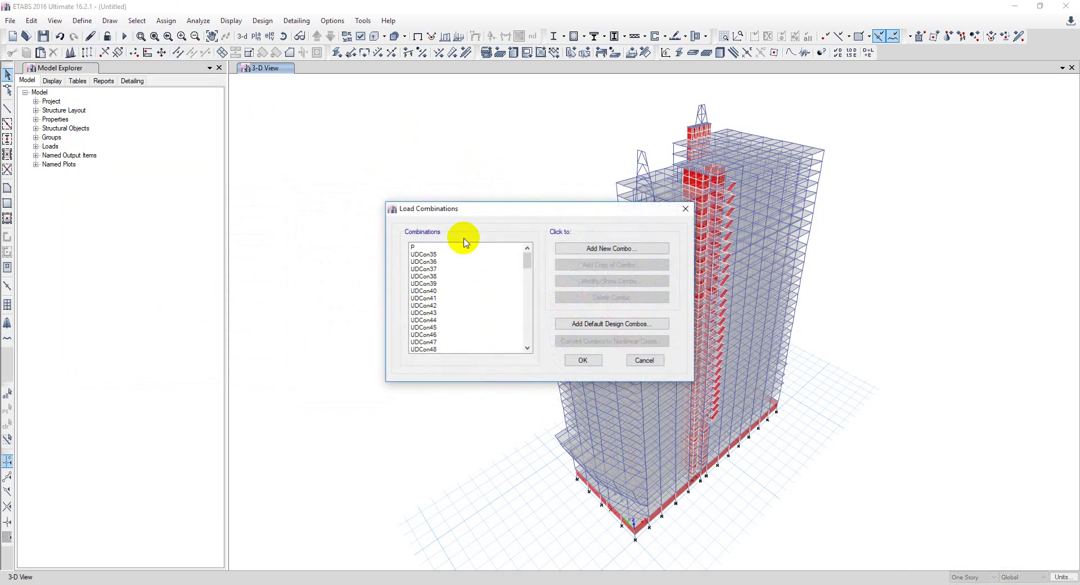
left_click(607, 248)
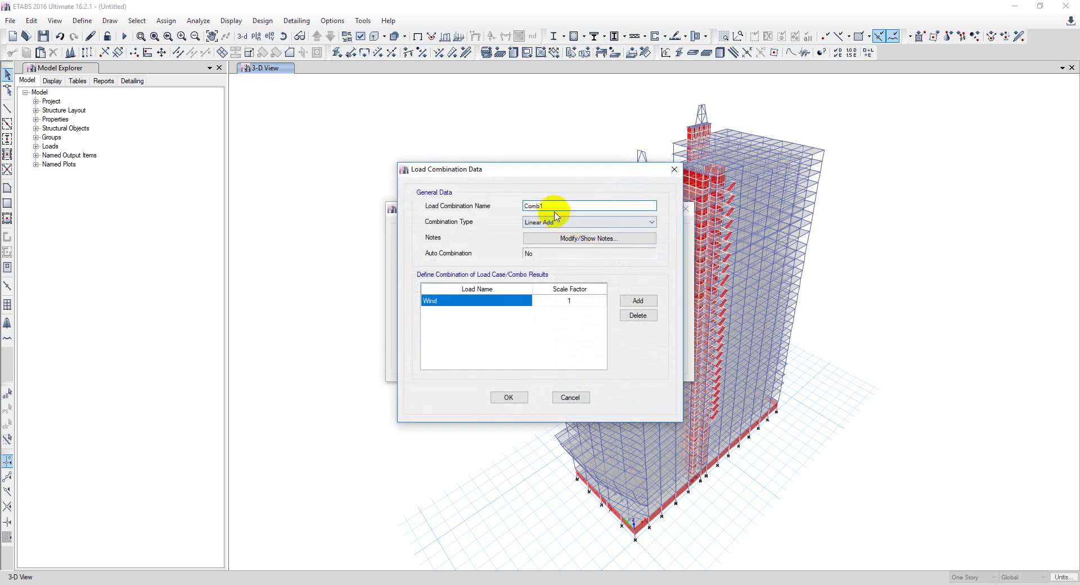
double_click(558, 205)
type("DYN1")
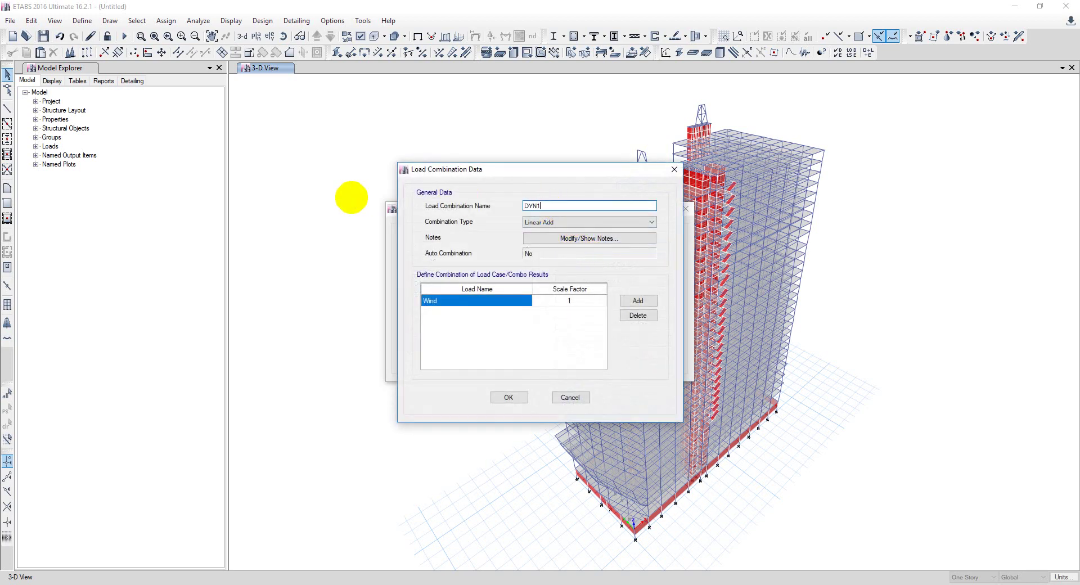
left_click(558, 224)
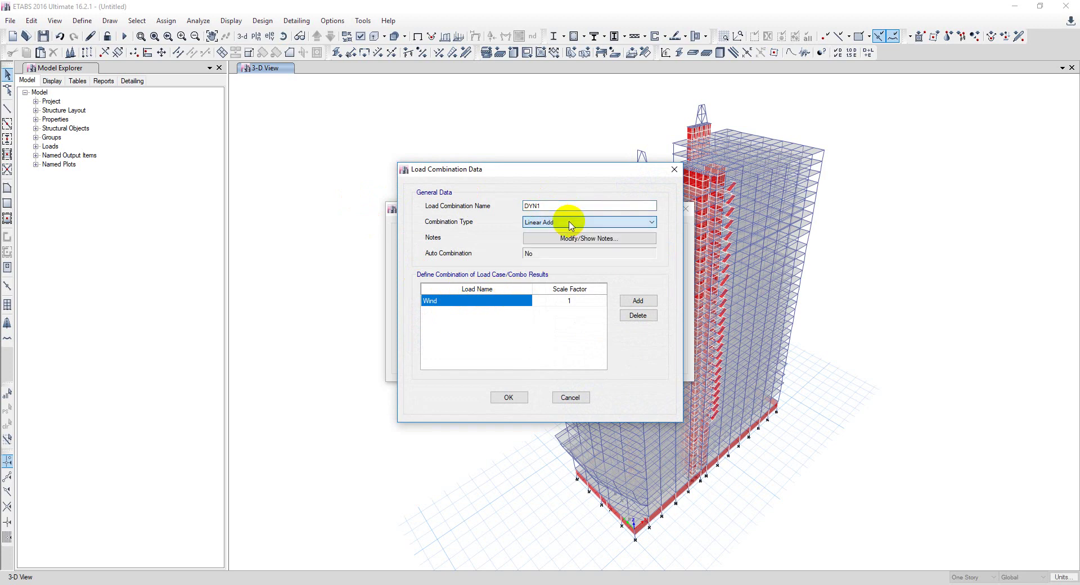
left_click(557, 224)
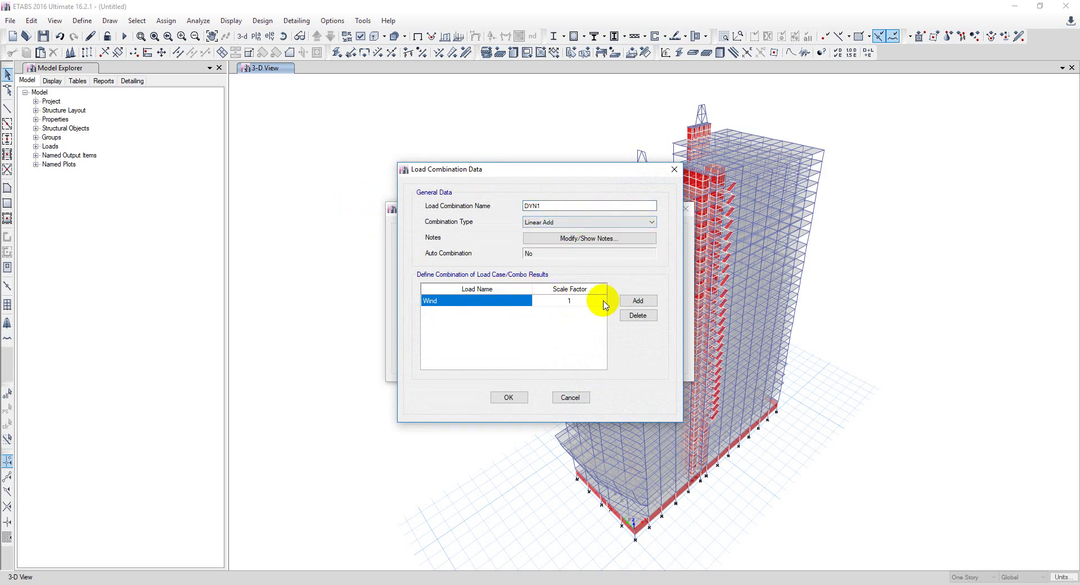
left_click(640, 302)
left_click(640, 302)
left_click(640, 301)
Add Dead and SDL to DYN1, each with a 1.3 scale factor
left_click(481, 301)
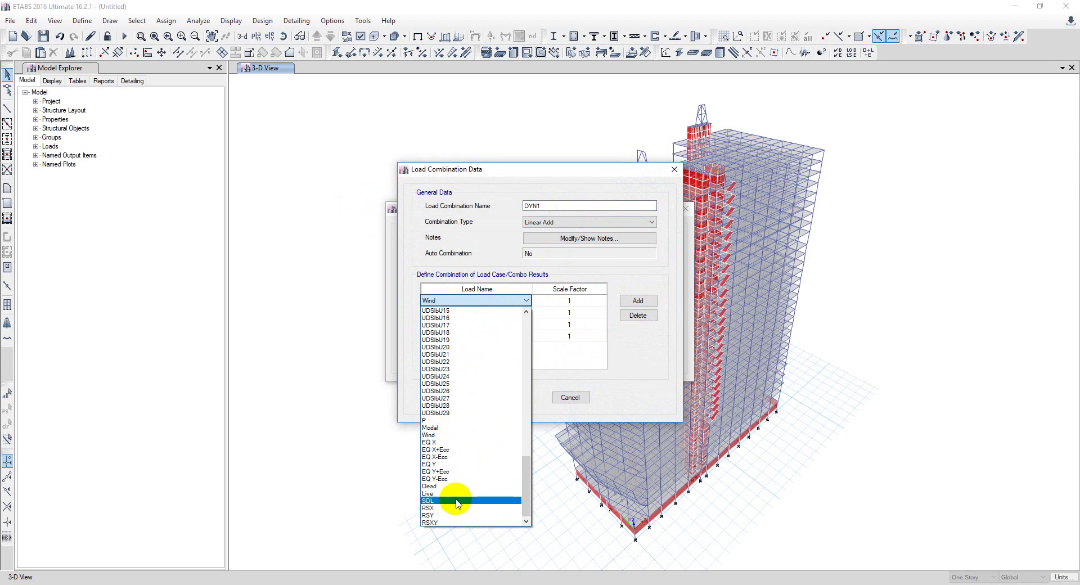
left_click(452, 487)
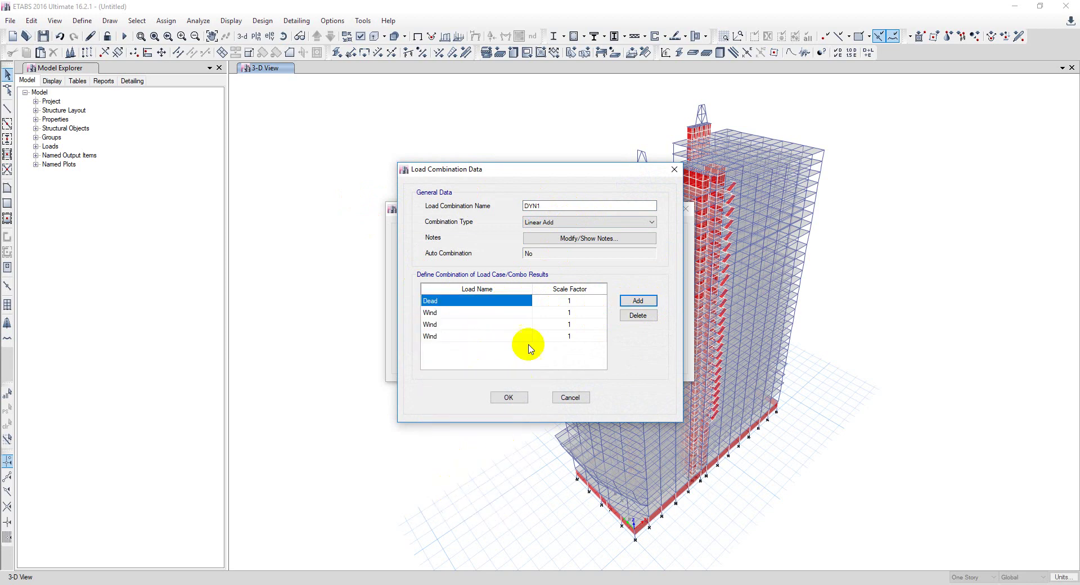
left_click(585, 304)
type(".3")
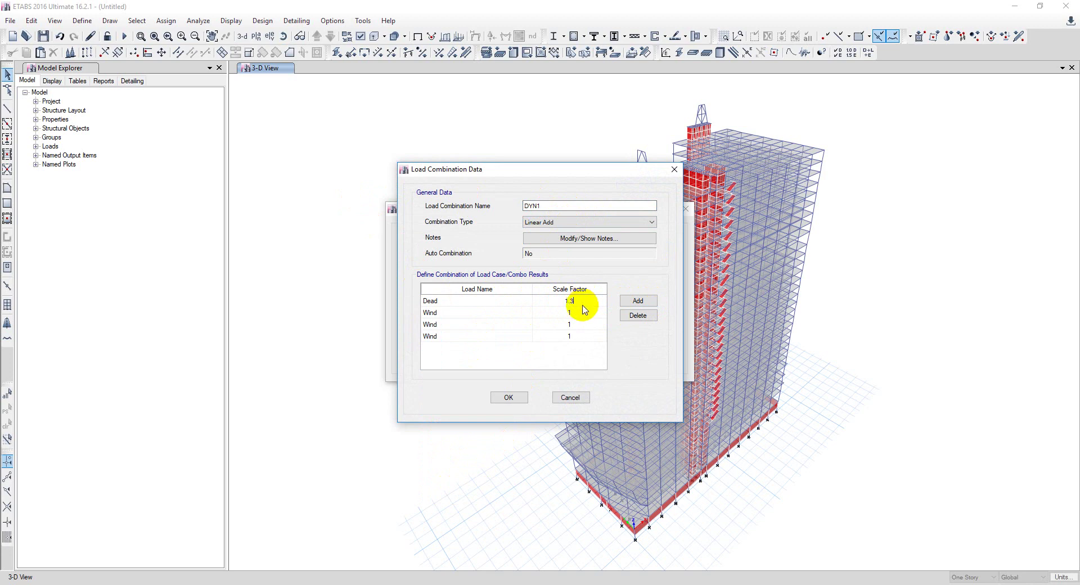
key("Return")
left_click(461, 312)
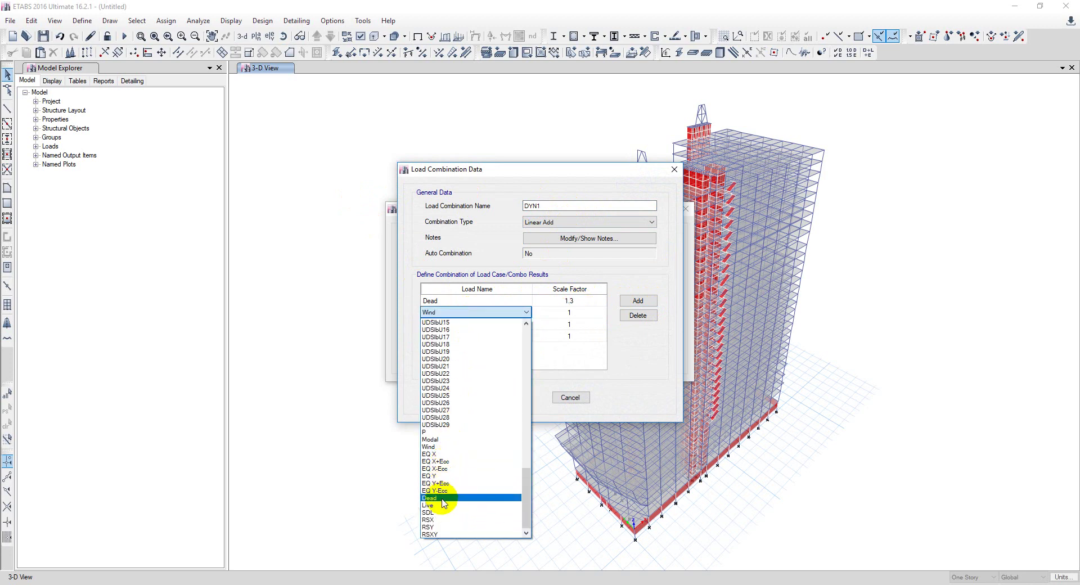
left_click(445, 511)
left_click(581, 314)
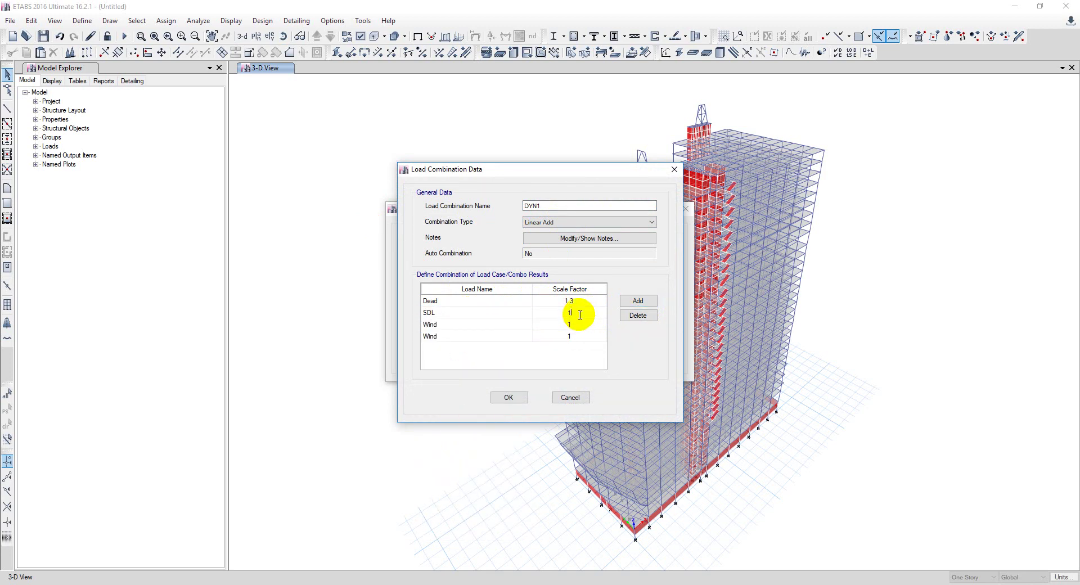
type(".3")
key("Return")
Add Live and RSX at factor 1 and save DYN1
left_click(453, 324)
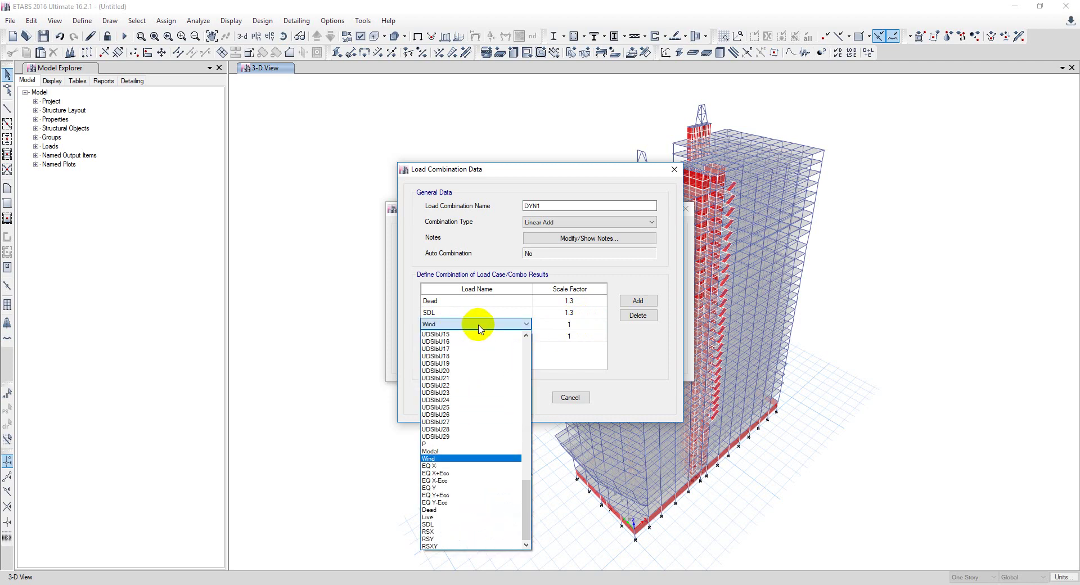
left_click(444, 517)
left_click(494, 336)
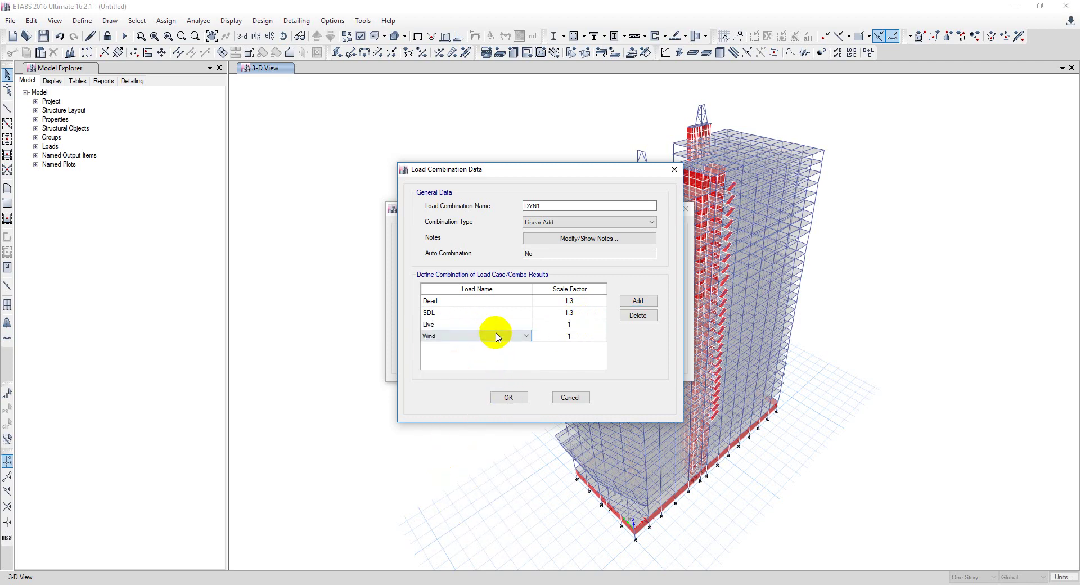
left_click(494, 336)
left_click(446, 543)
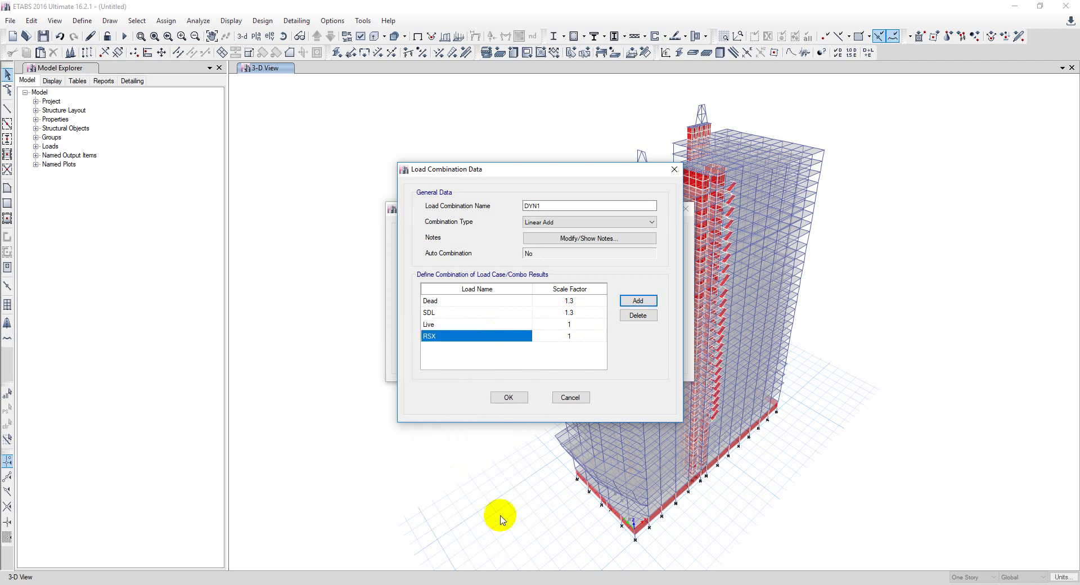
left_click(584, 336)
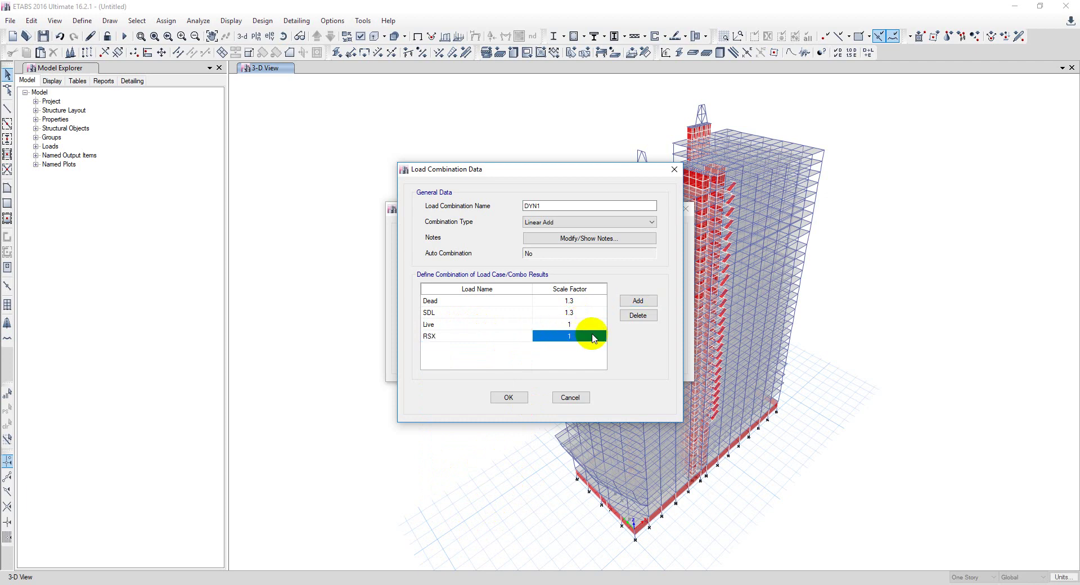
left_click(508, 397)
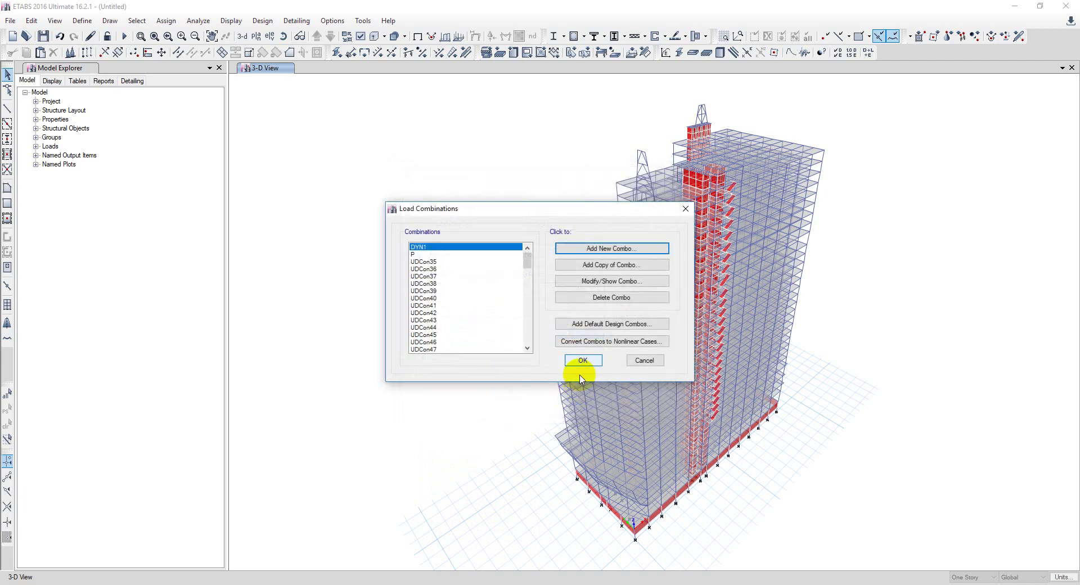
Copy DYN1 as DYN2, replacing RSX with RSY, and save it
left_click(613, 265)
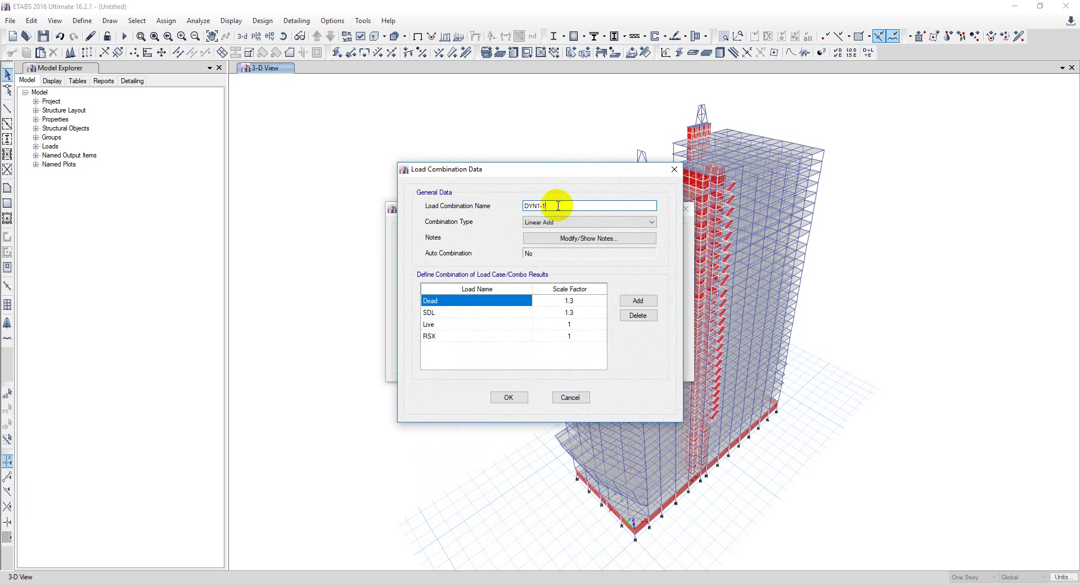
type("2")
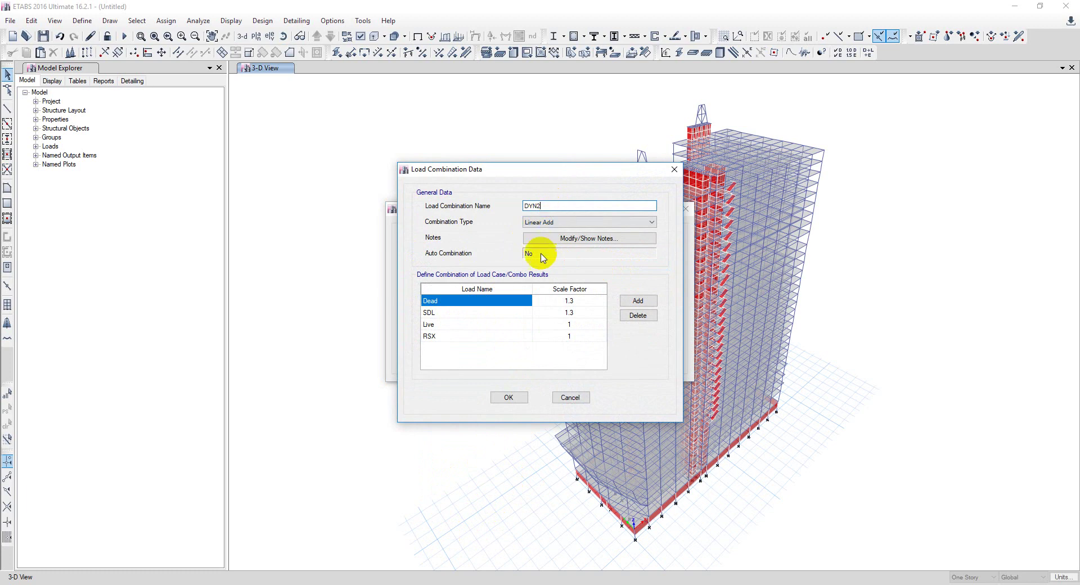
left_click(465, 338)
left_click(465, 338)
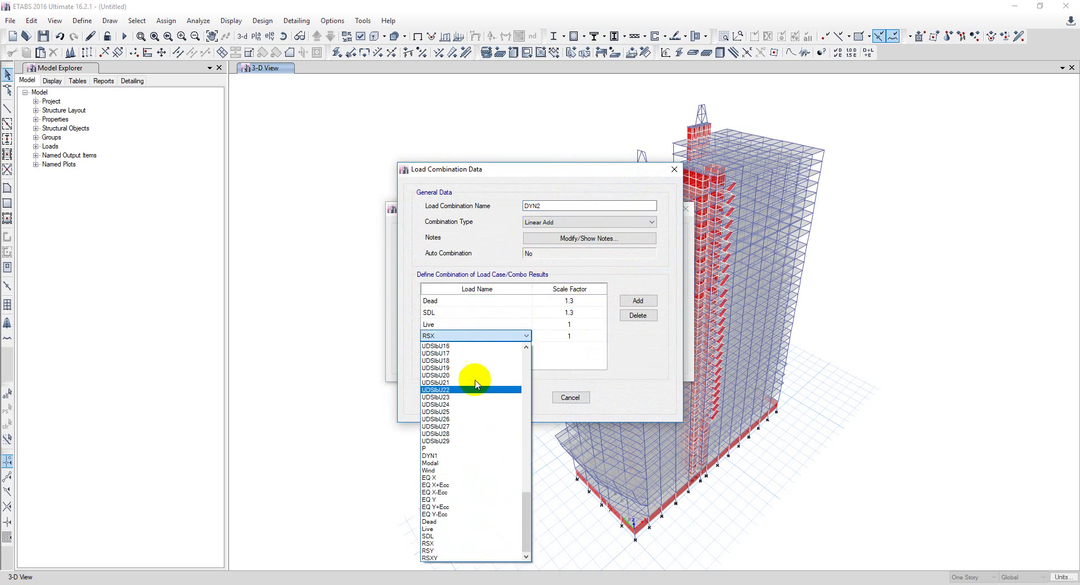
left_click(443, 554)
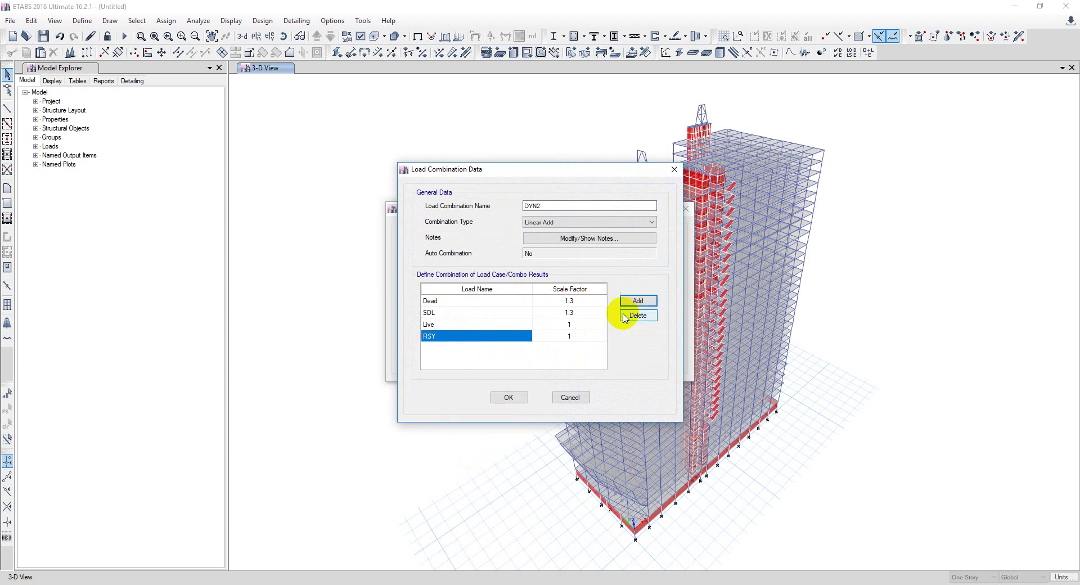
left_click(508, 398)
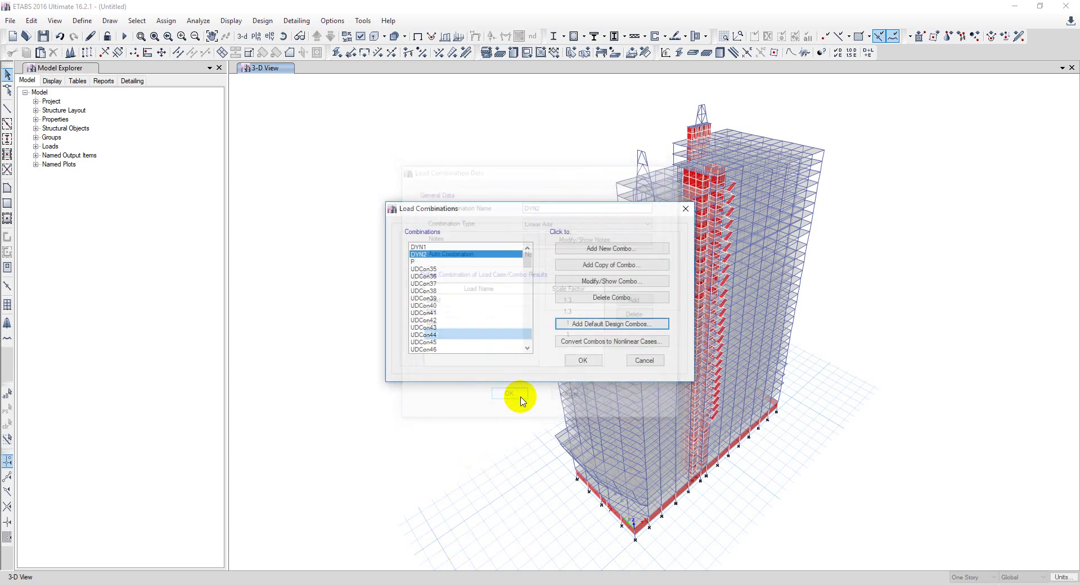
Copy DYN2 as DYN12 with RSXY in place of RSY and save it
left_click(619, 264)
type("DYN12")
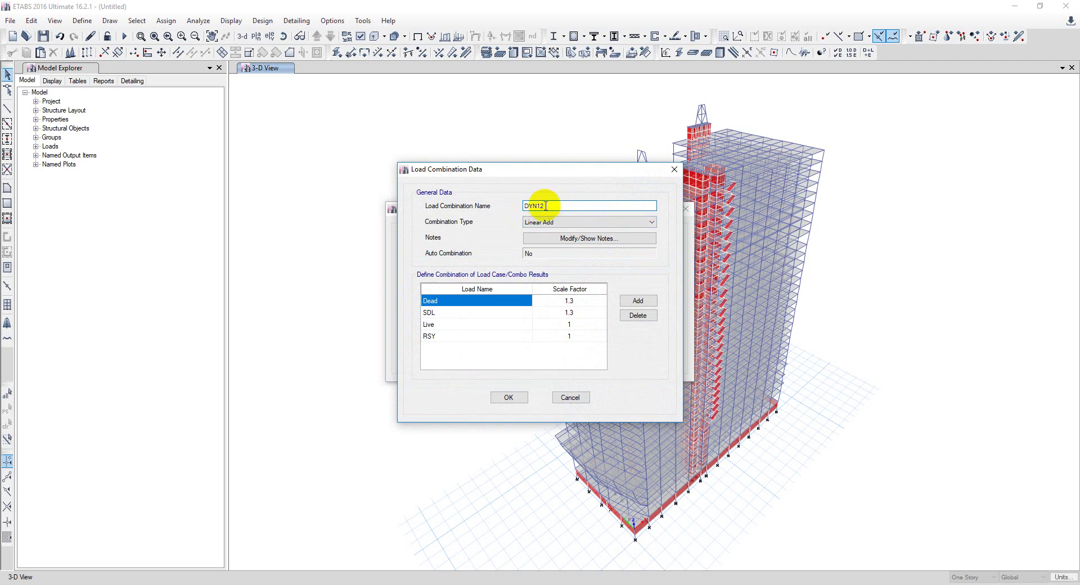
left_click(490, 336)
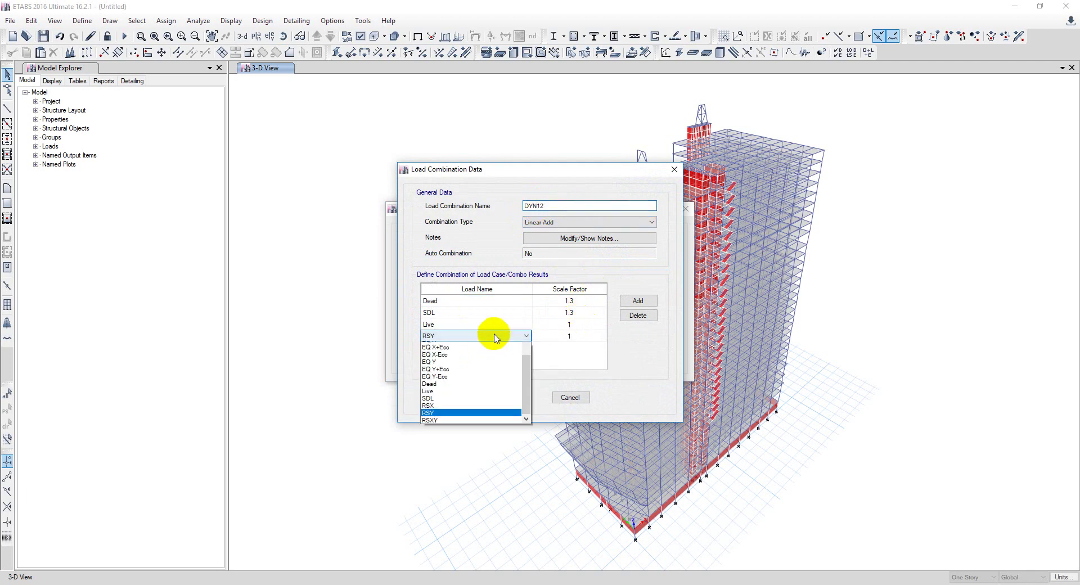
left_click(444, 558)
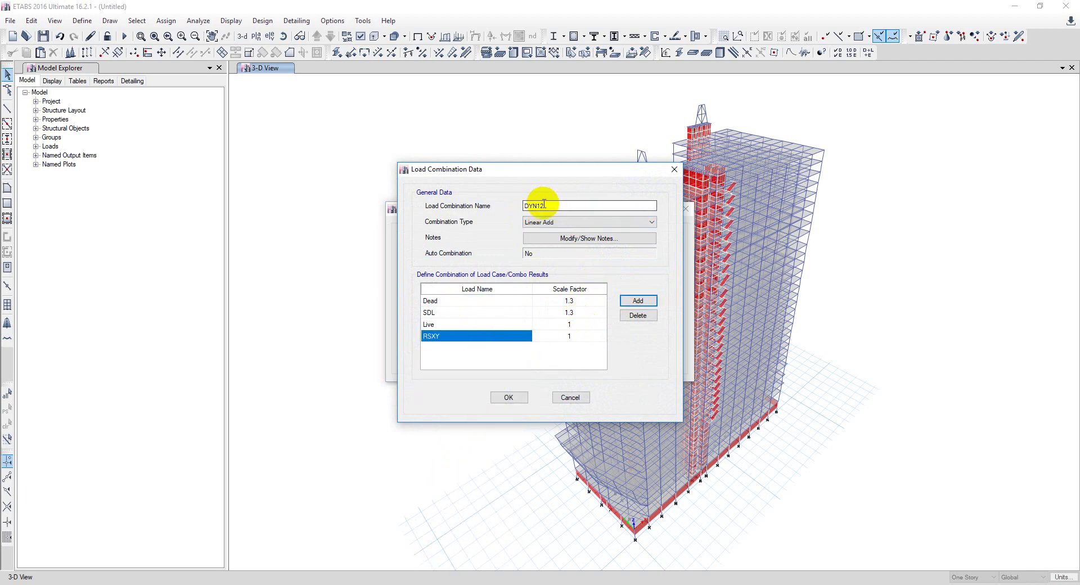
left_click(506, 396)
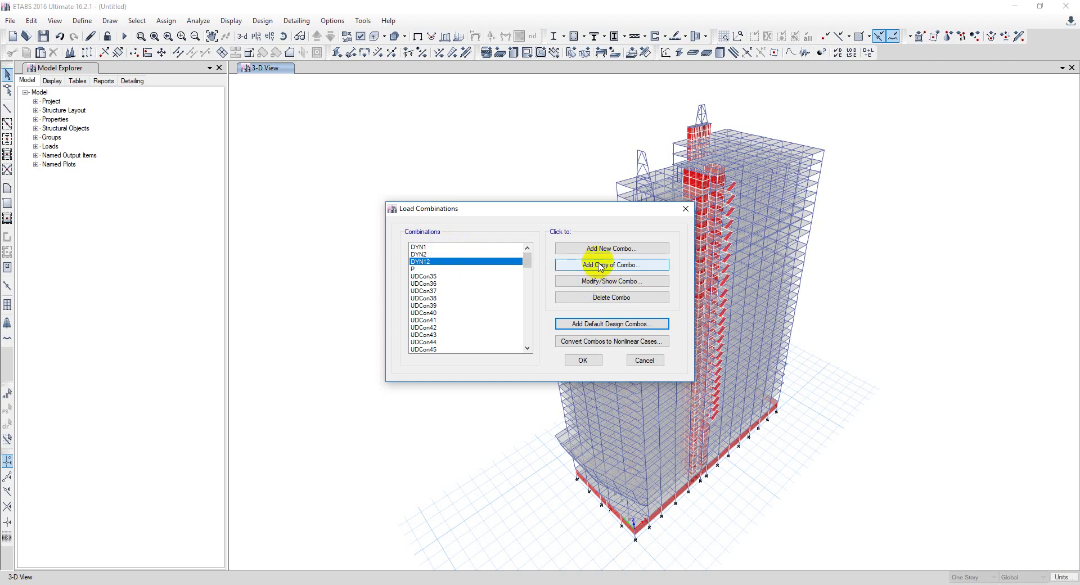
Start a new load combination with four rows: Dead, SDL, Live and RSX
left_click(582, 247)
type("SDL1")
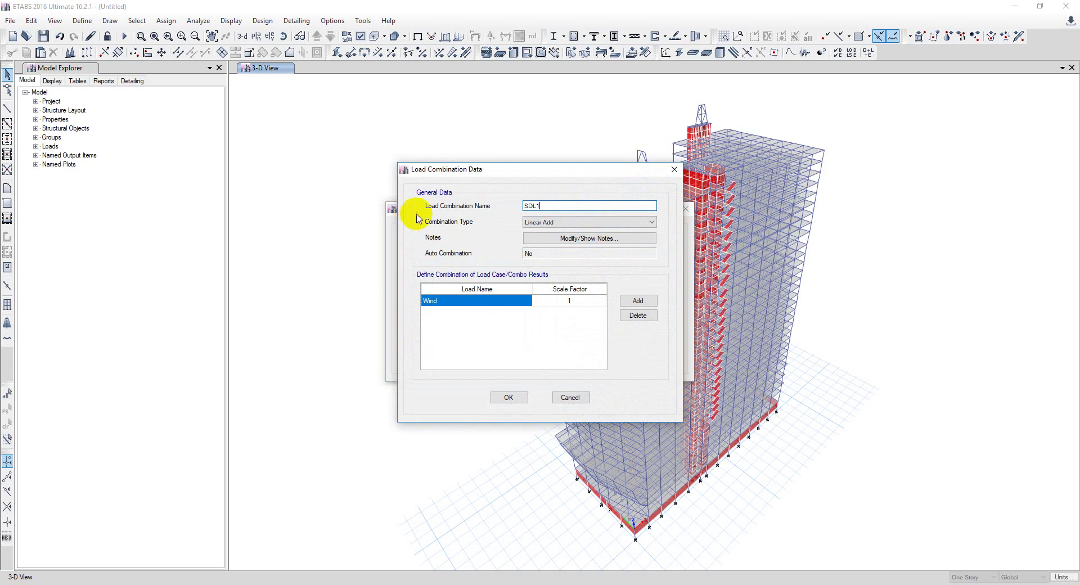
left_click(637, 301)
left_click(638, 300)
left_click(638, 300)
left_click(517, 302)
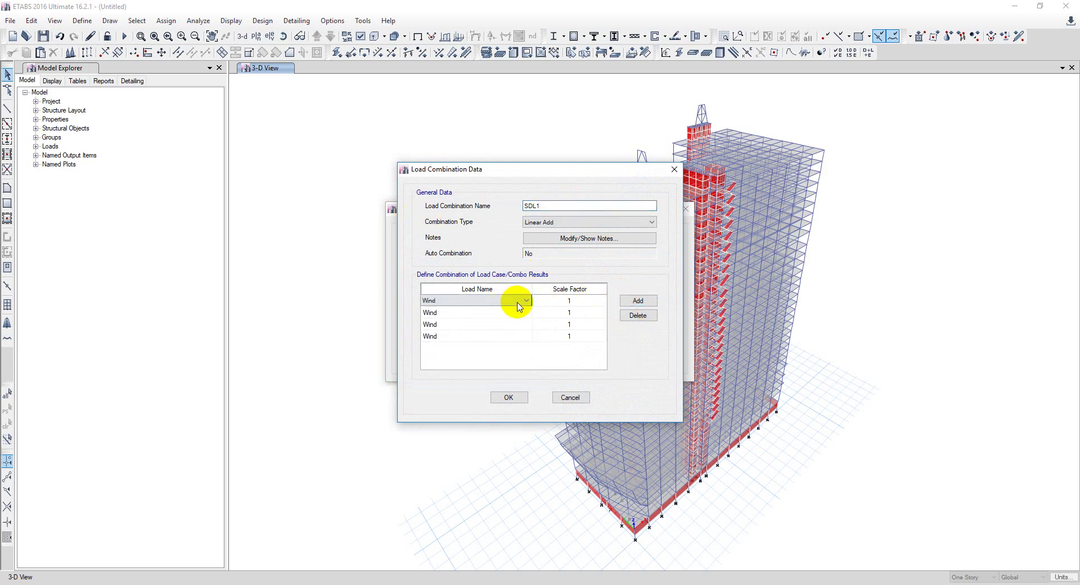
left_click(518, 303)
left_click(495, 494)
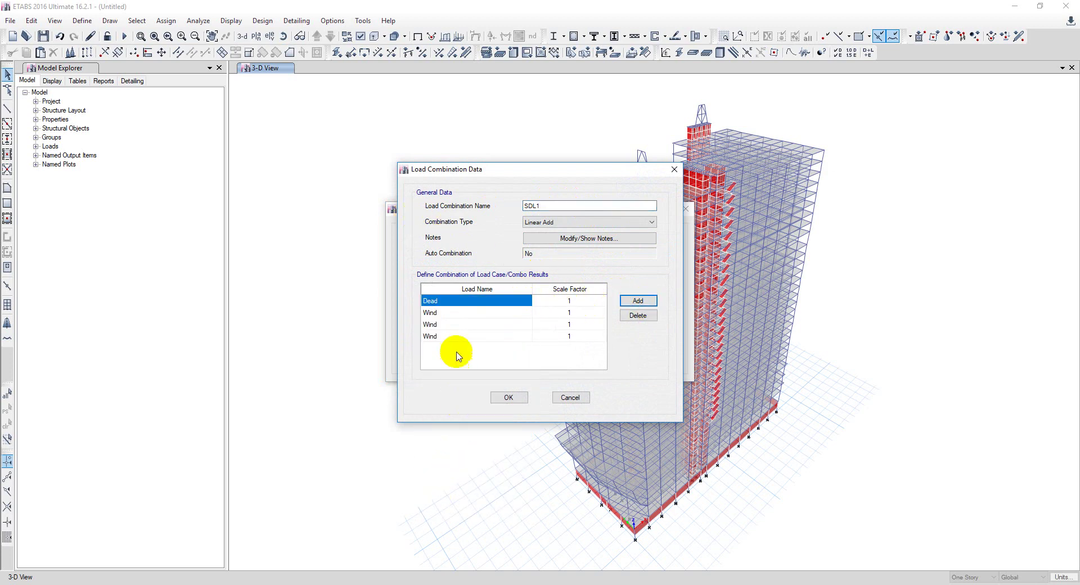
left_click(453, 313)
left_click(445, 523)
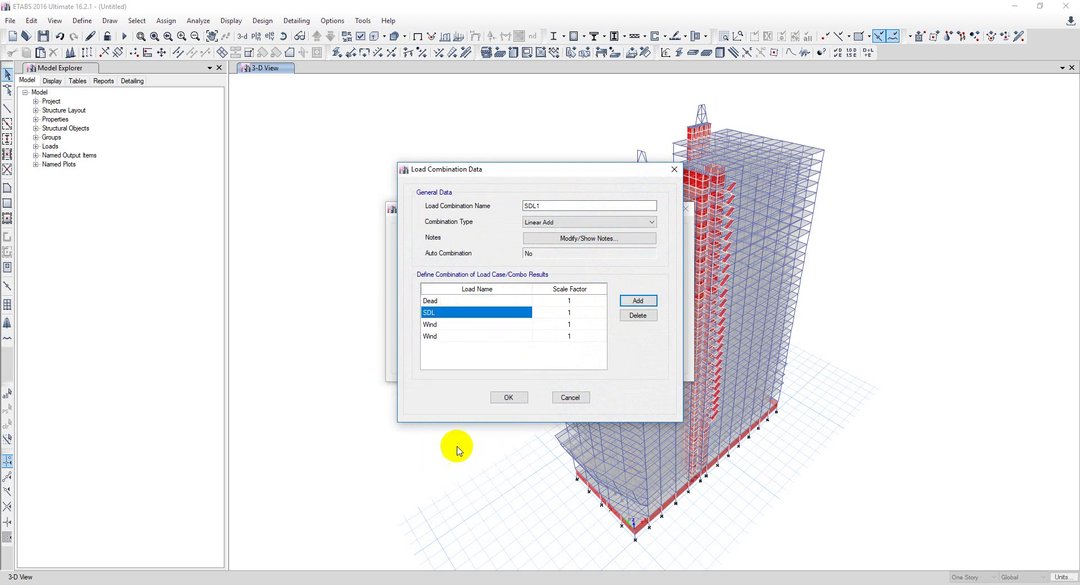
left_click(448, 324)
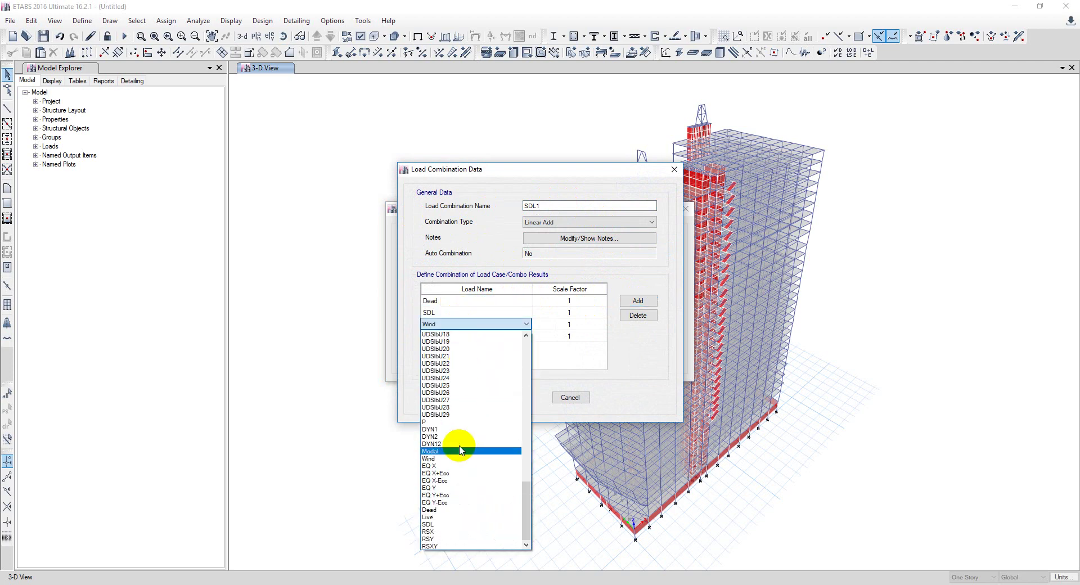
left_click(447, 518)
left_click(451, 336)
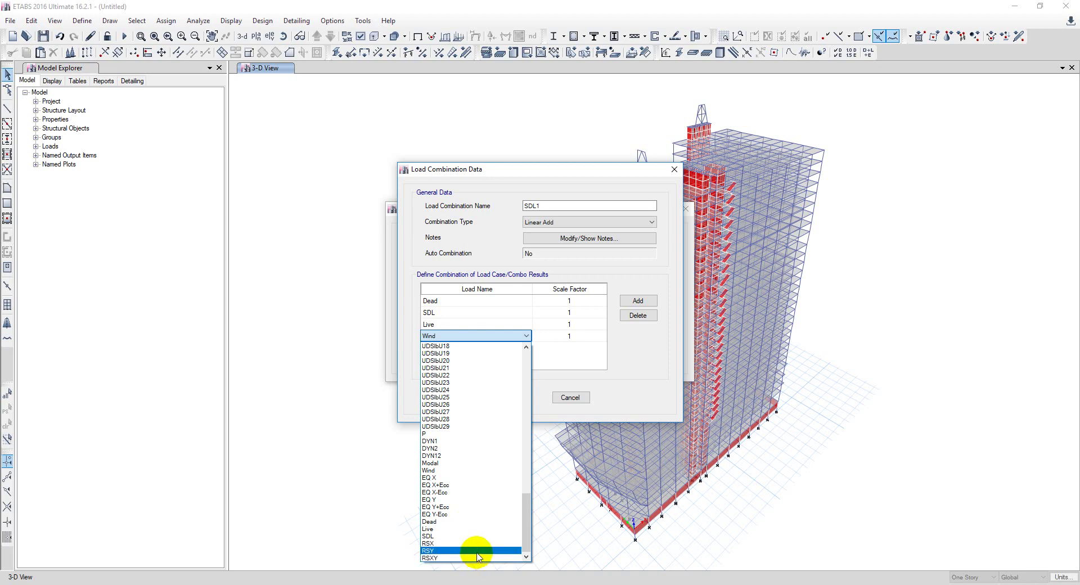
left_click(470, 544)
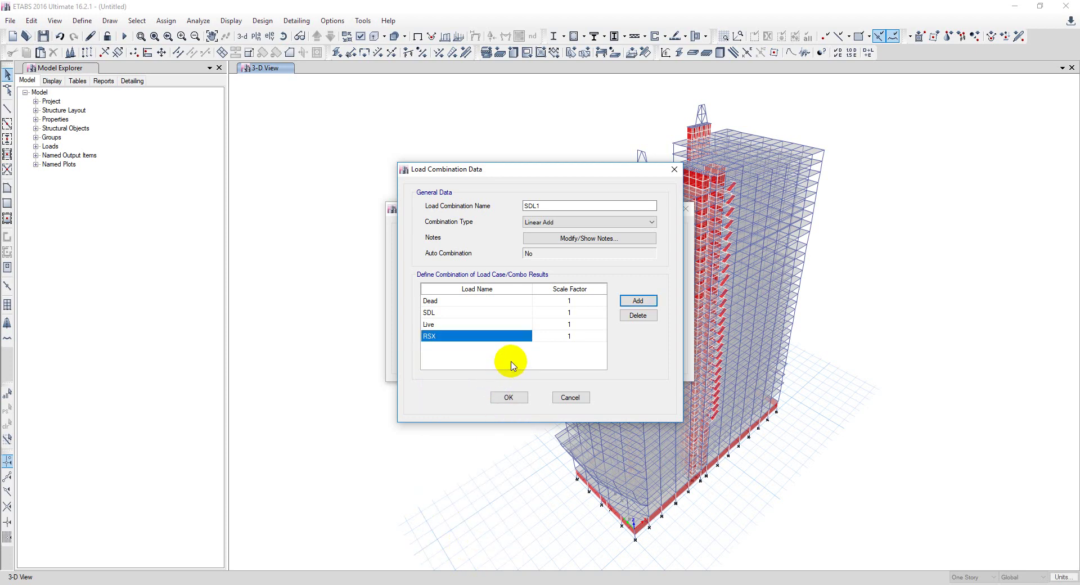
Set the Dead and SDL scale factors to 0.9 and confirm RSX as the added load
left_click(499, 335)
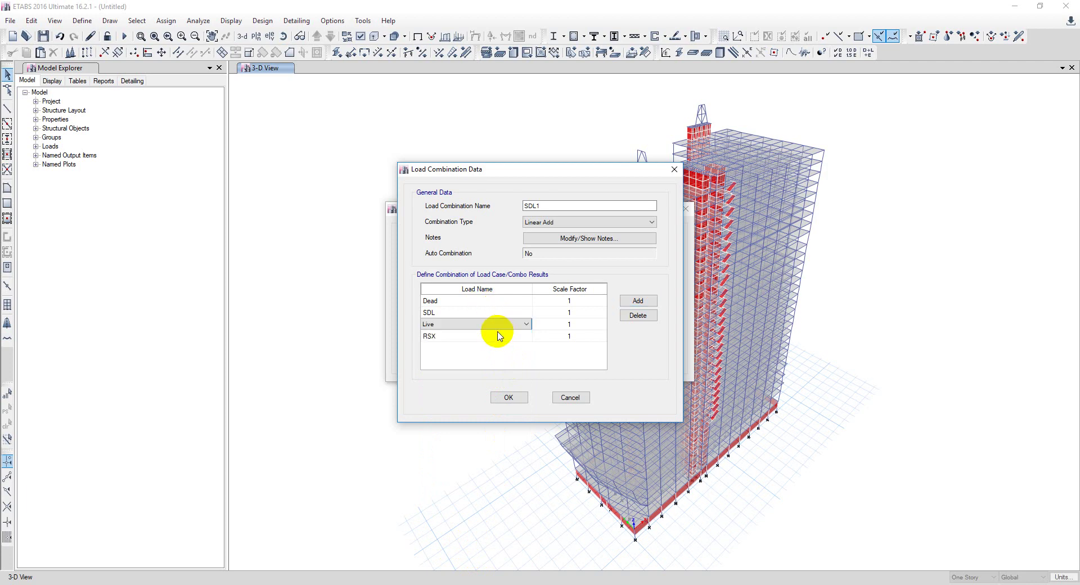
left_click(570, 304)
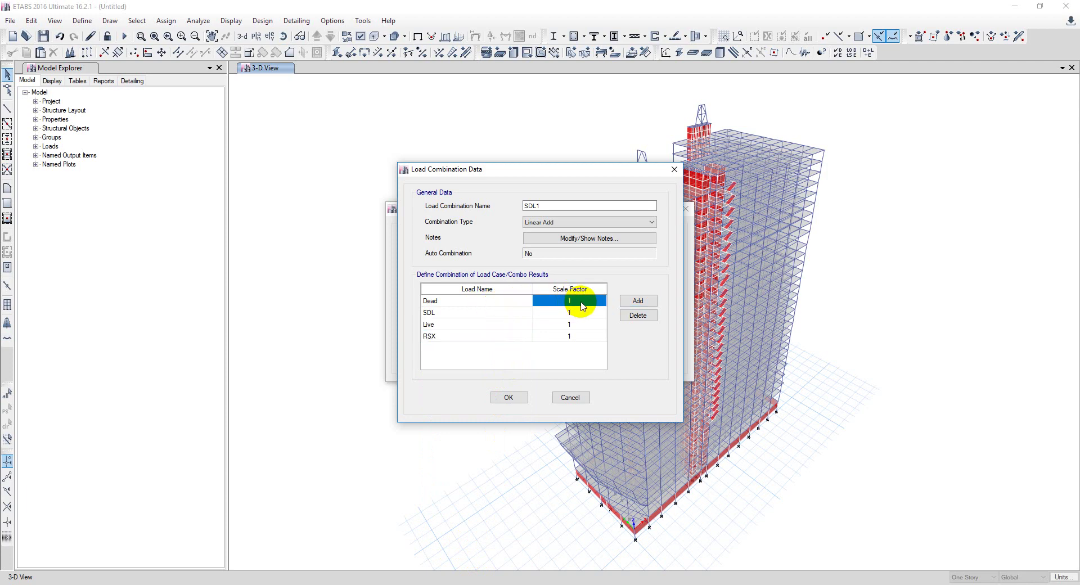
type("09")
left_click(581, 313)
type("0.8")
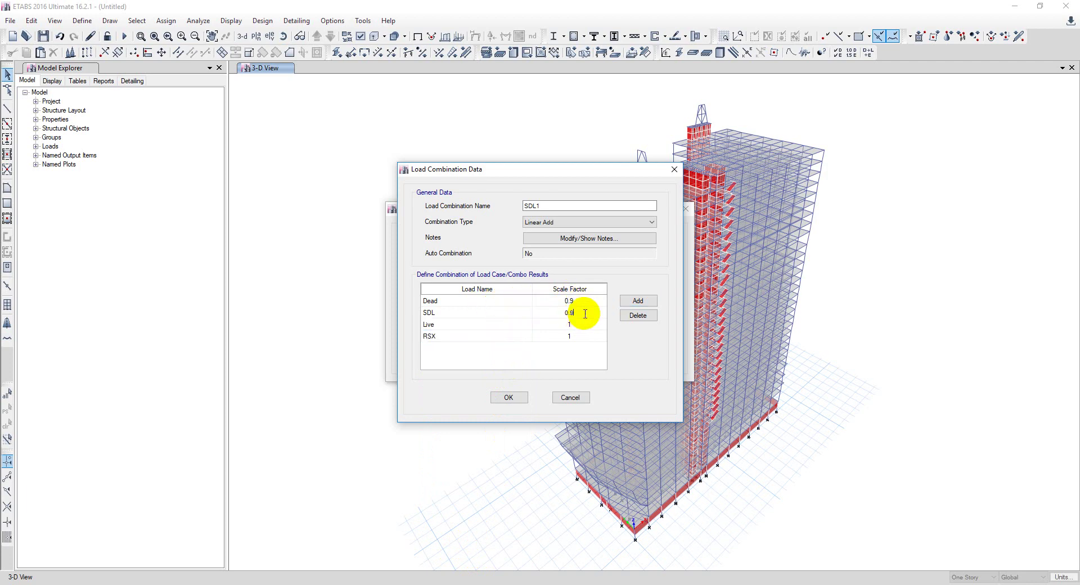
key("Return")
left_click(477, 336)
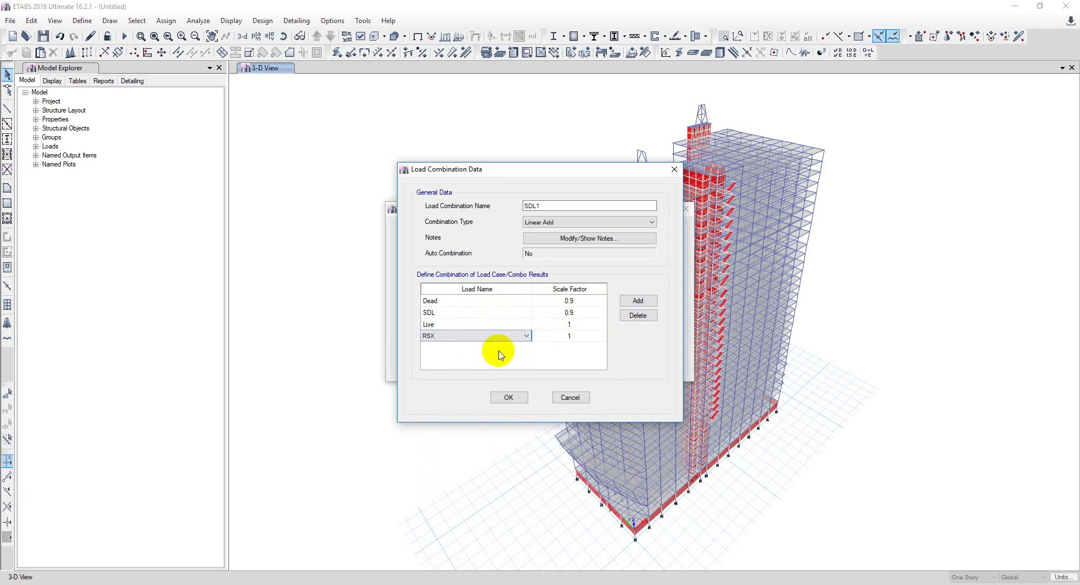
left_click(566, 338)
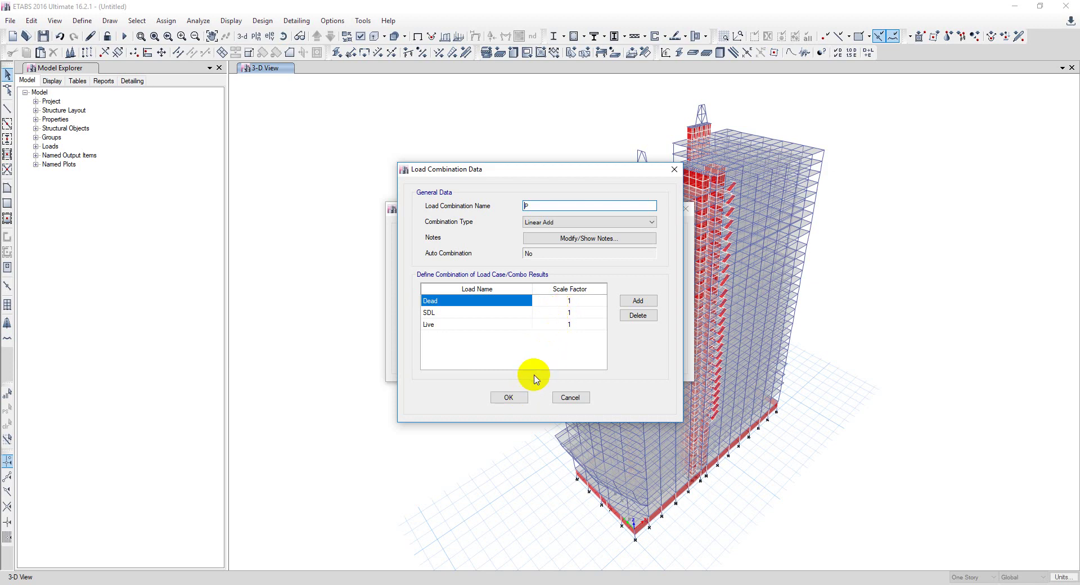
Save the P combination and review the SDL1 combination's definition
left_click(508, 397)
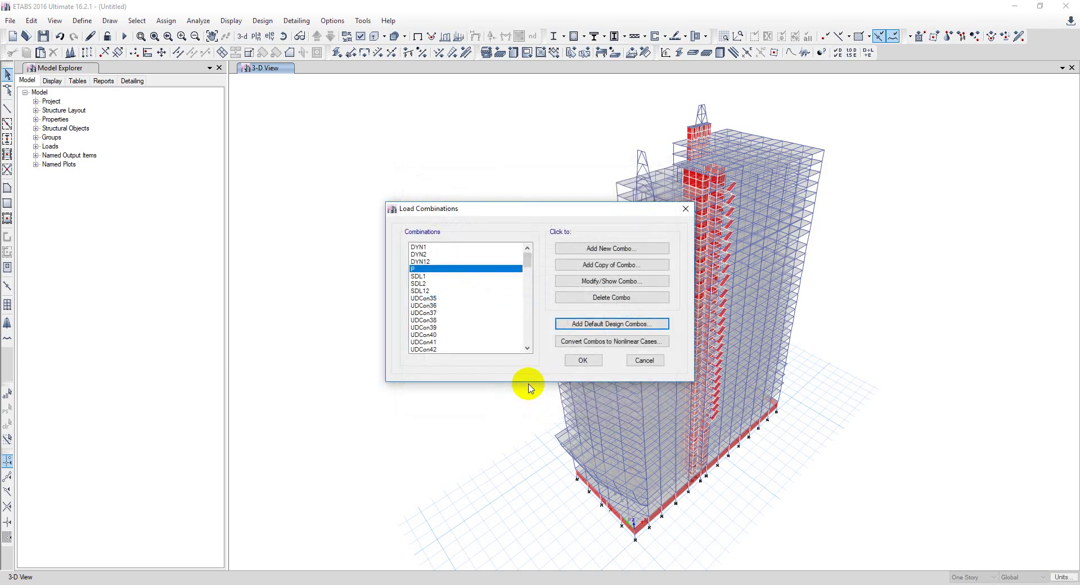
left_click(419, 291)
left_click(419, 276)
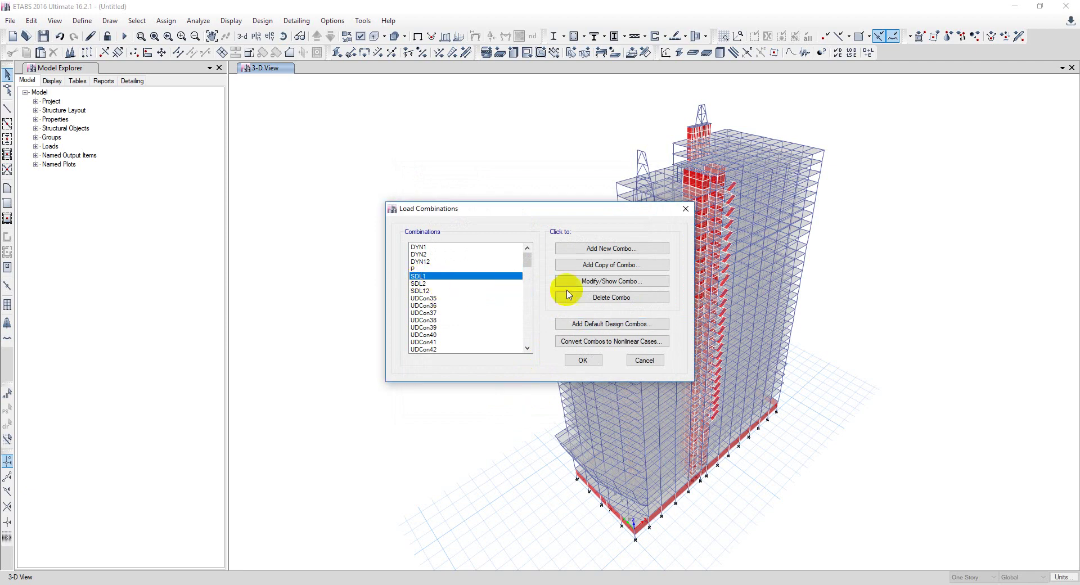
left_click(605, 280)
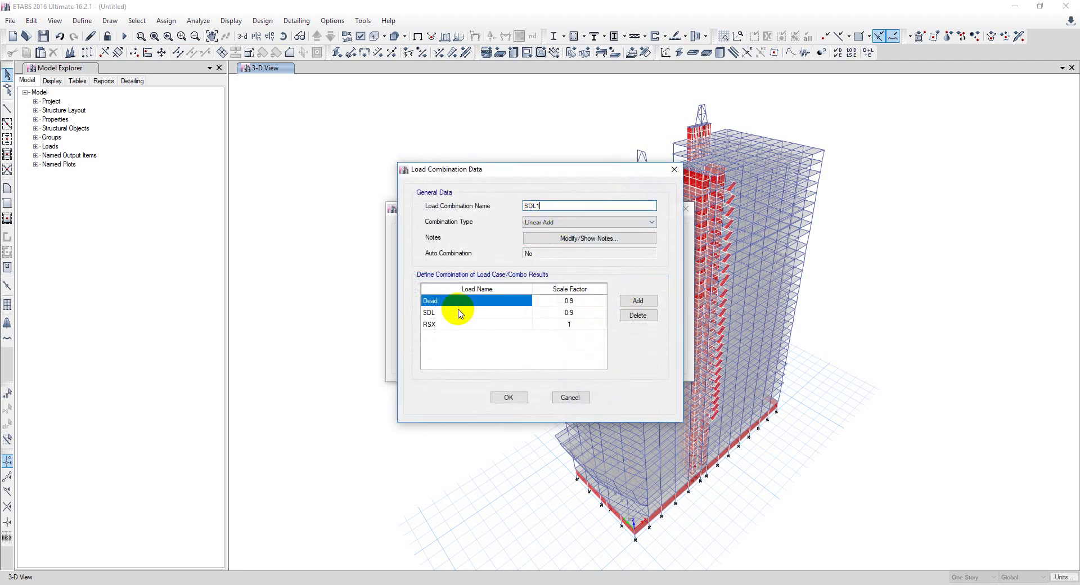
left_click(508, 397)
Review the SDL2 combination, then delete the SDL12 combination
left_click(447, 284)
left_click(579, 281)
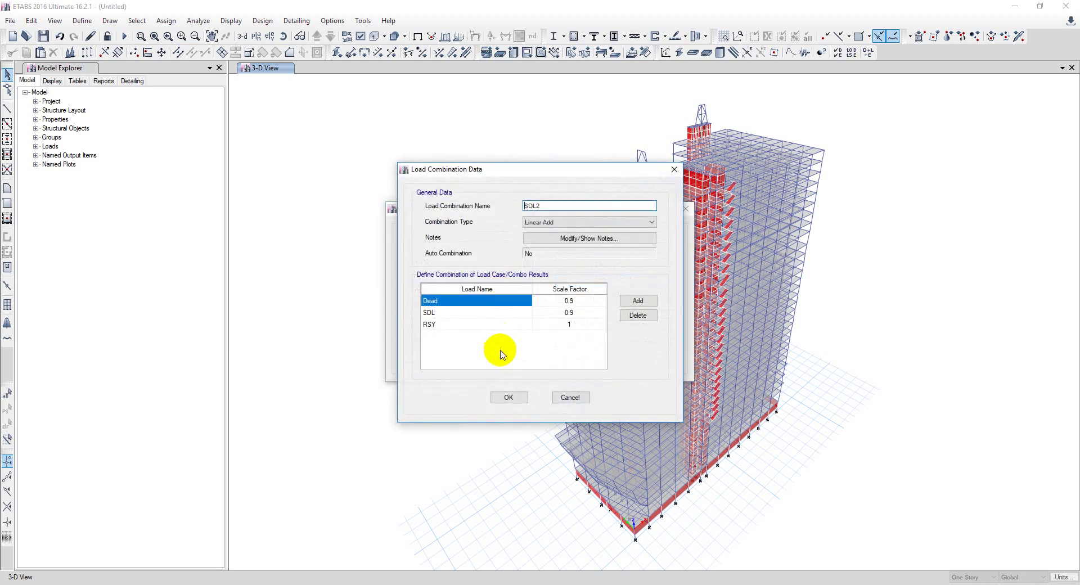
left_click(509, 397)
left_click(424, 290)
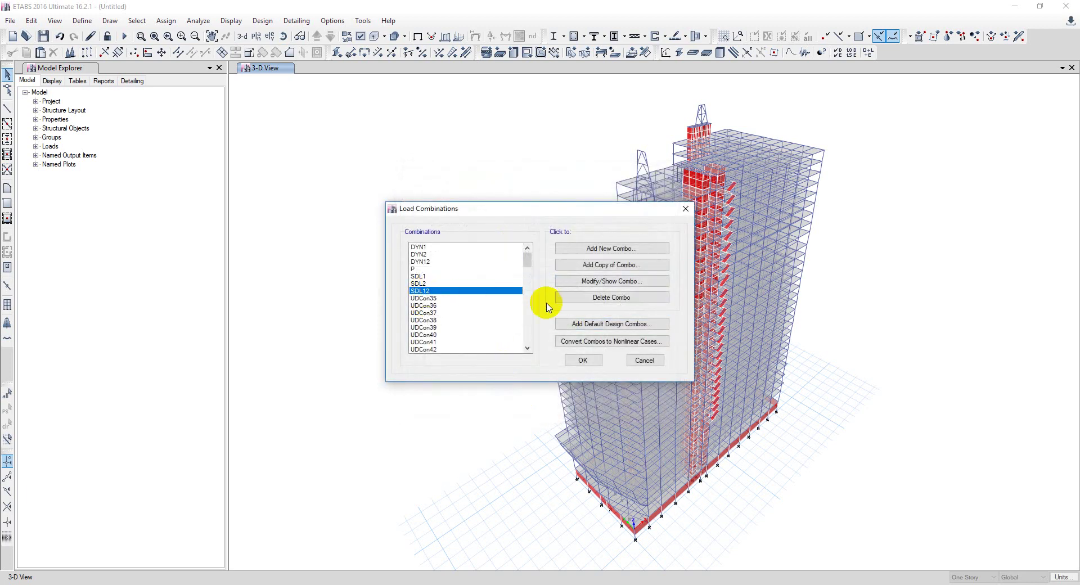
left_click(596, 297)
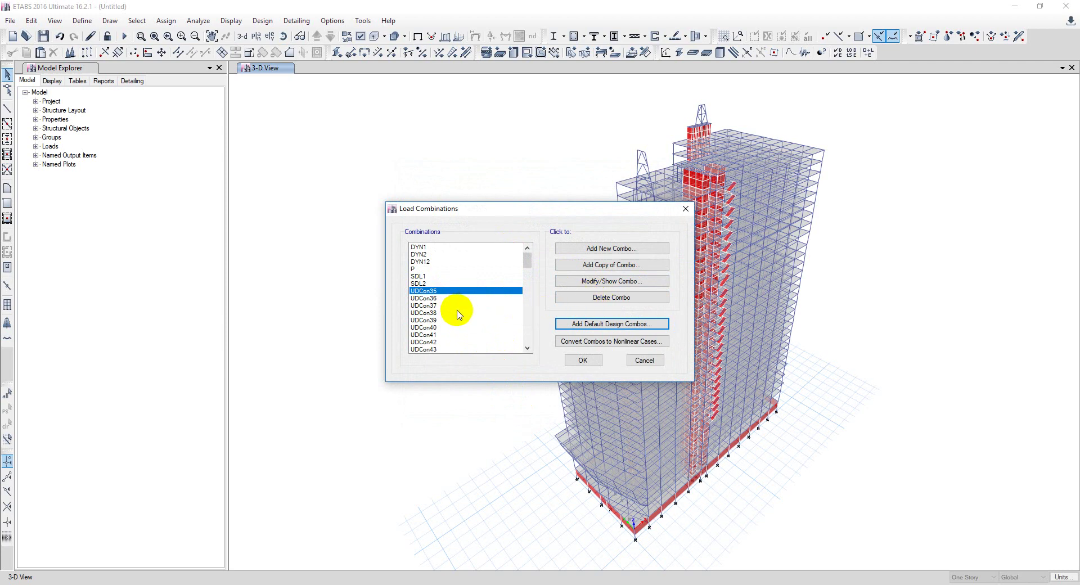
Copy SDL2 as SDL12 with RSXY replacing RSY, then close Load Combinations
left_click(629, 267)
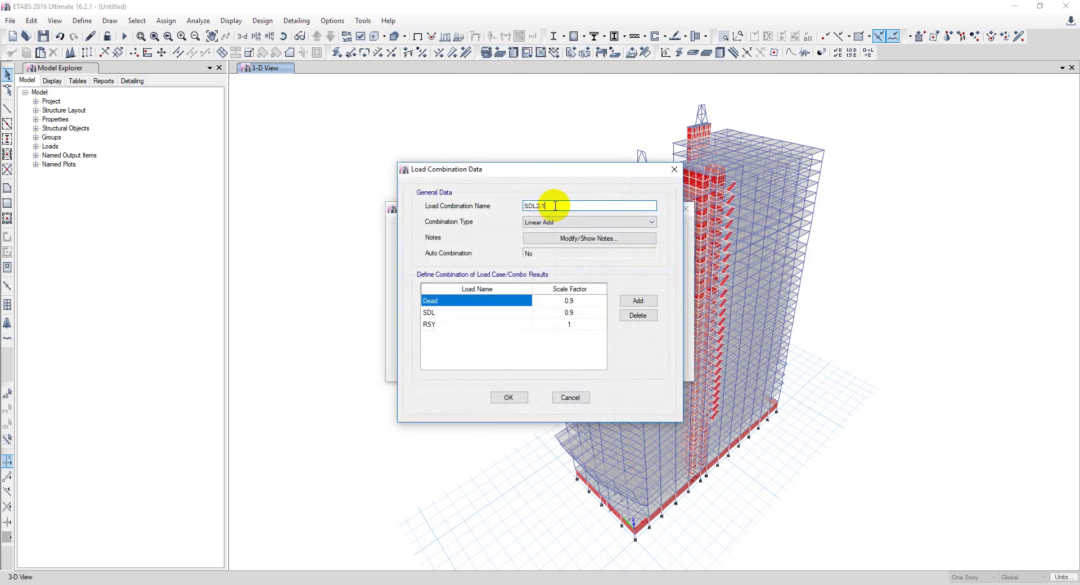
type("2")
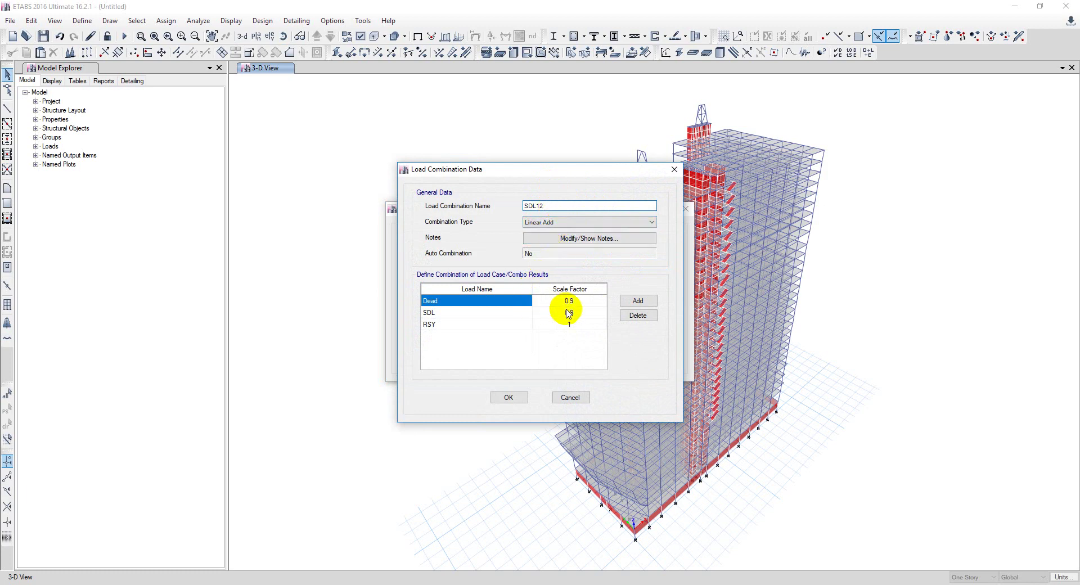
left_click(492, 328)
left_click(482, 537)
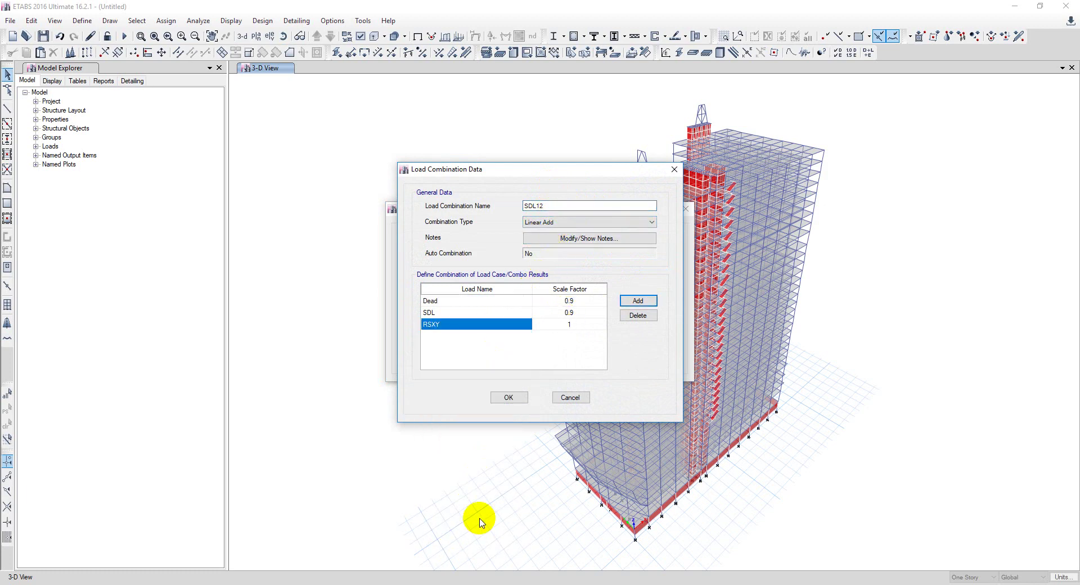
left_click(509, 400)
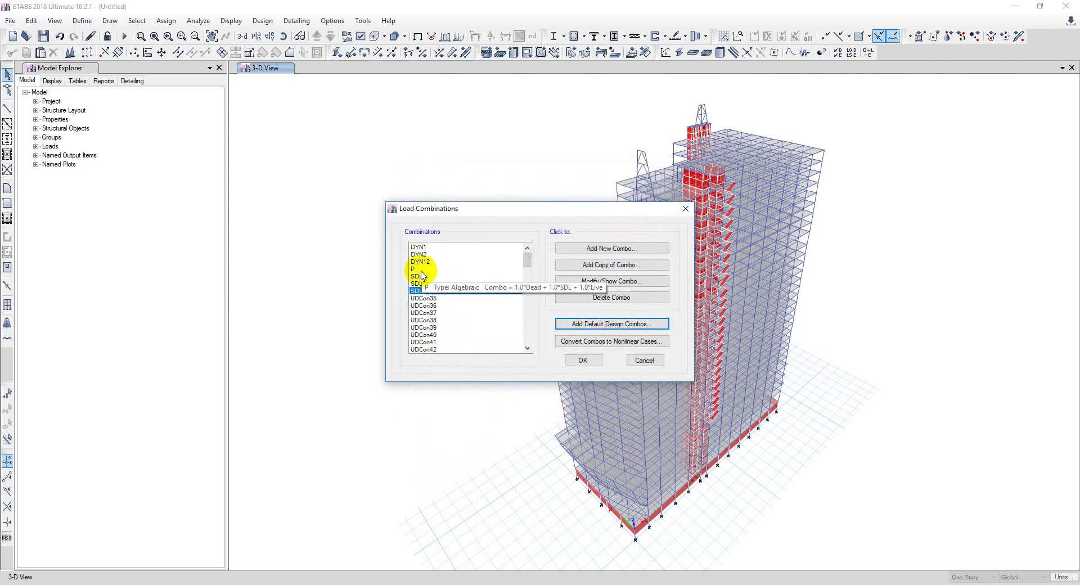
left_click(583, 360)
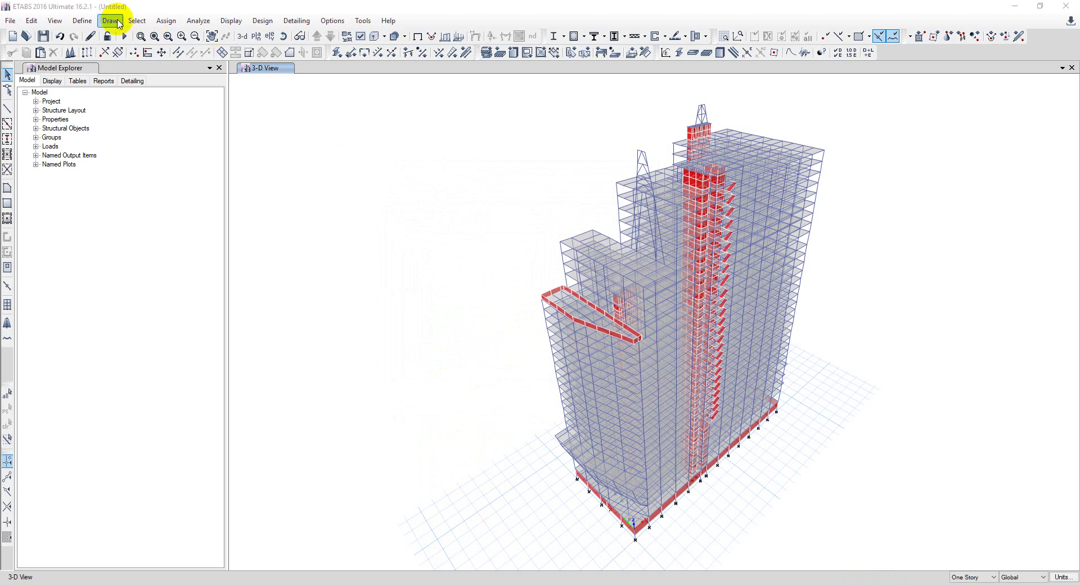
left_click(83, 21)
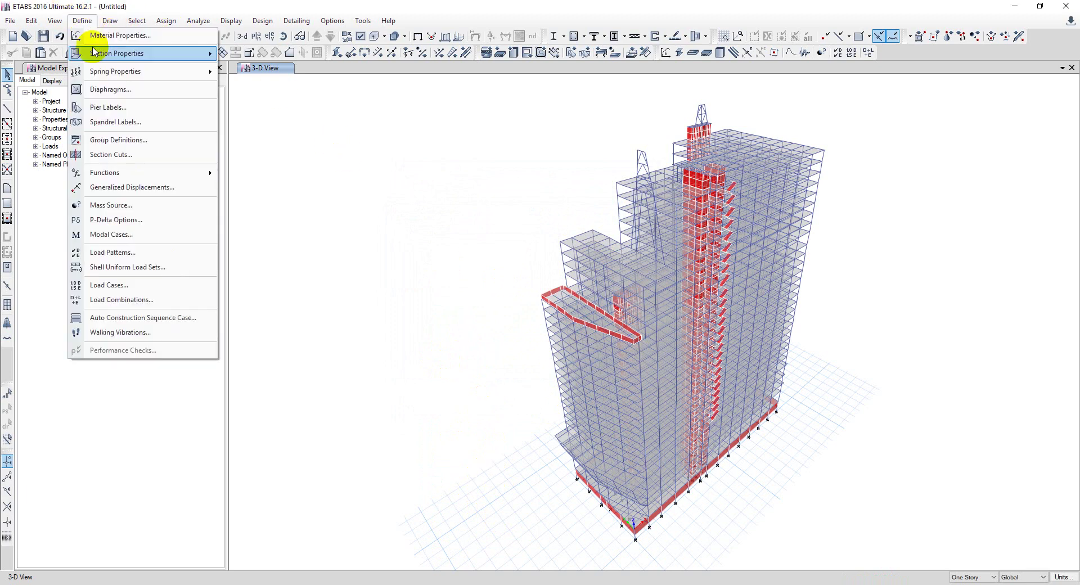
left_click(145, 299)
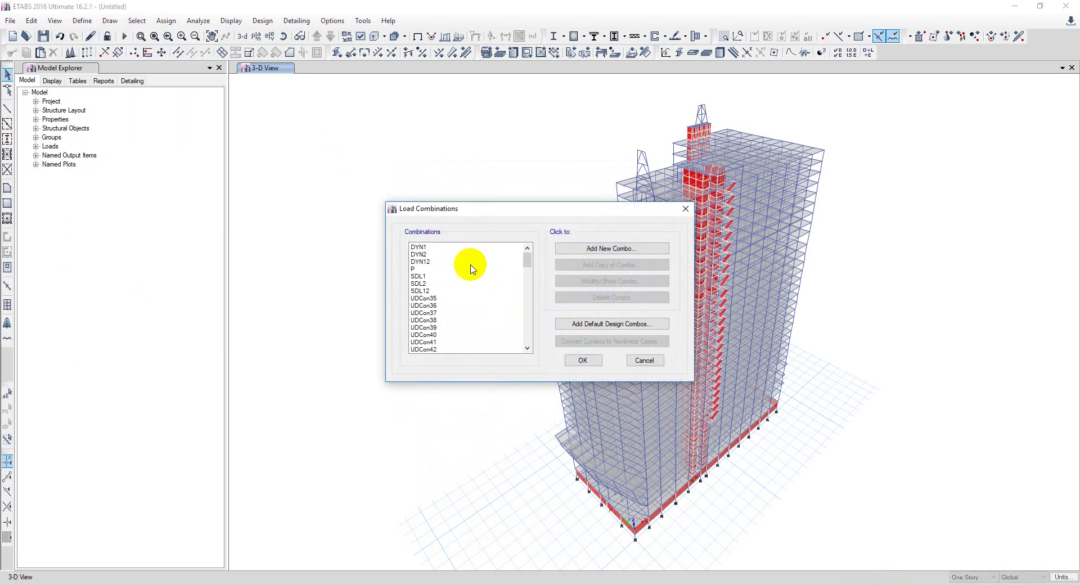
mouse_move(529, 260)
left_mouse_down()
mouse_move(525, 335)
mouse_move(527, 249)
left_mouse_up()
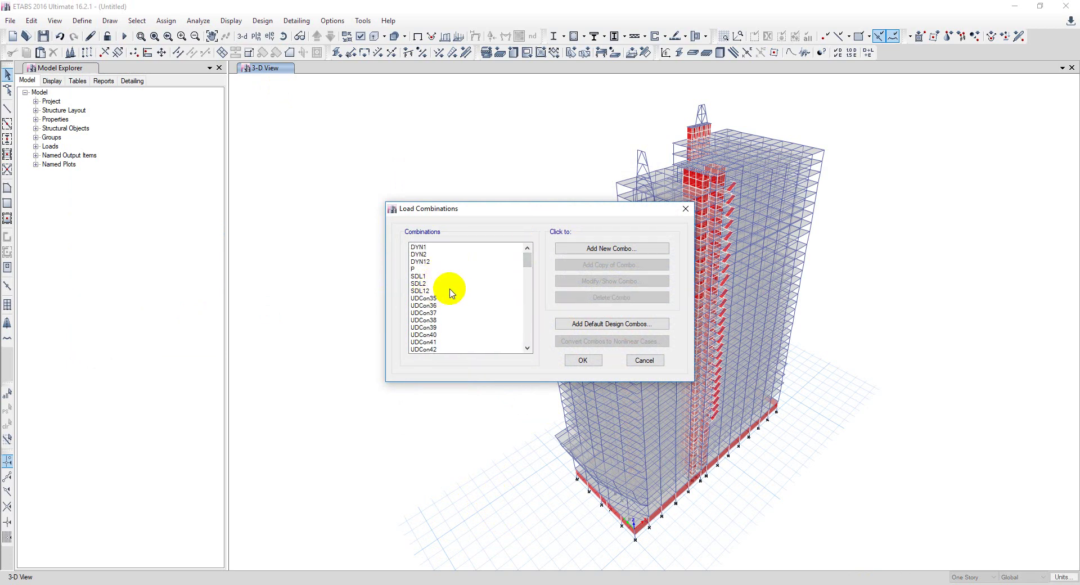
mouse_move(418, 255)
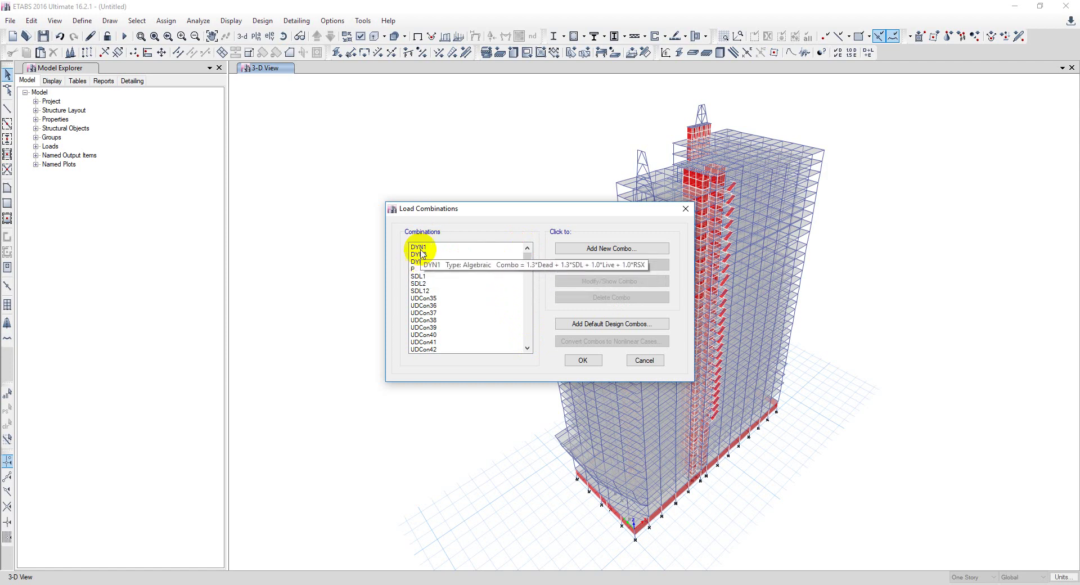
left_click(421, 268)
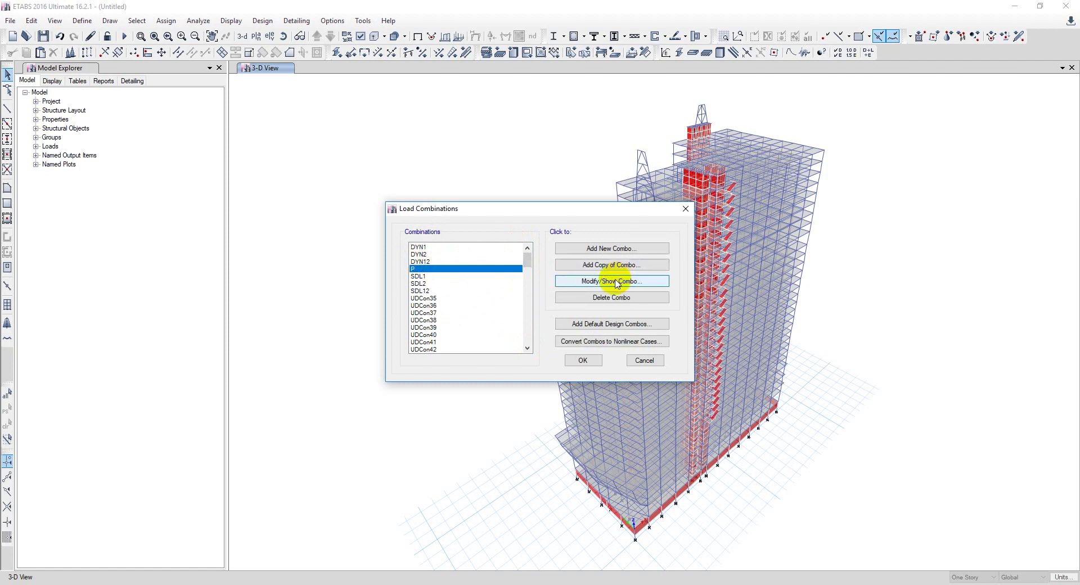
left_click(617, 282)
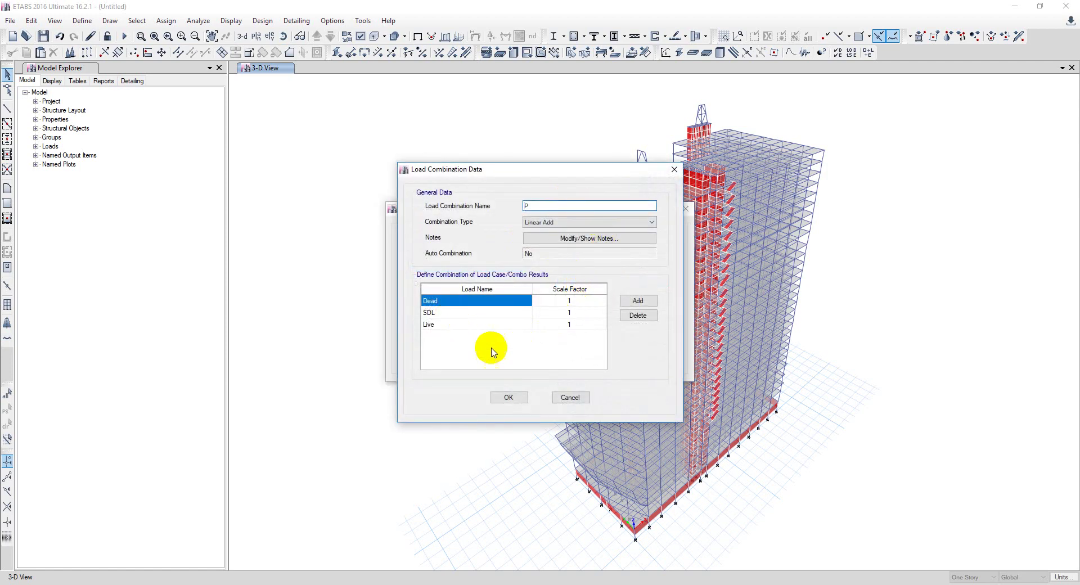
left_click(508, 396)
left_click(422, 261)
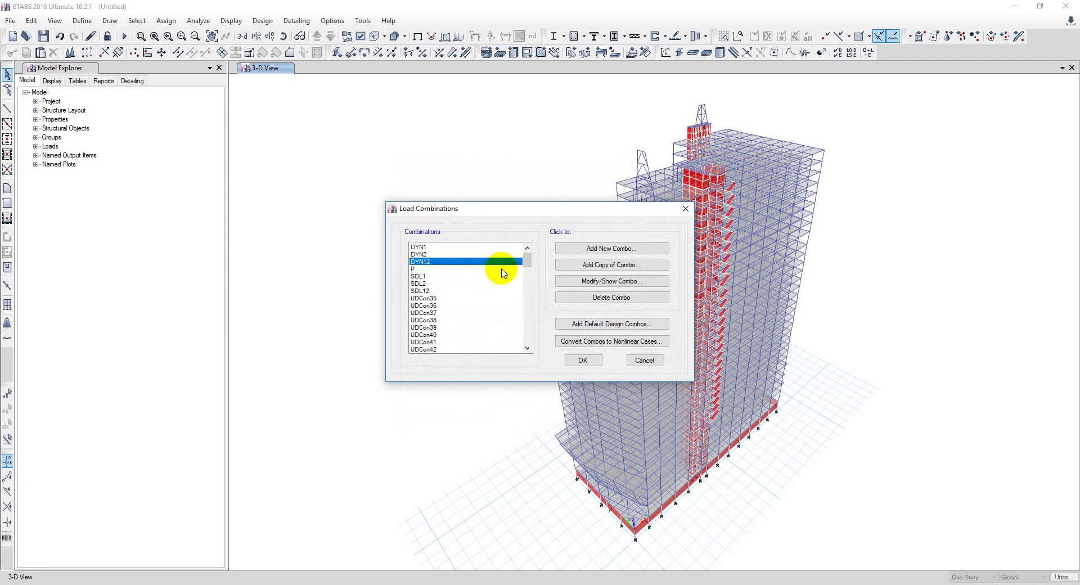
left_click(422, 247)
left_click(422, 269)
left_click(440, 292)
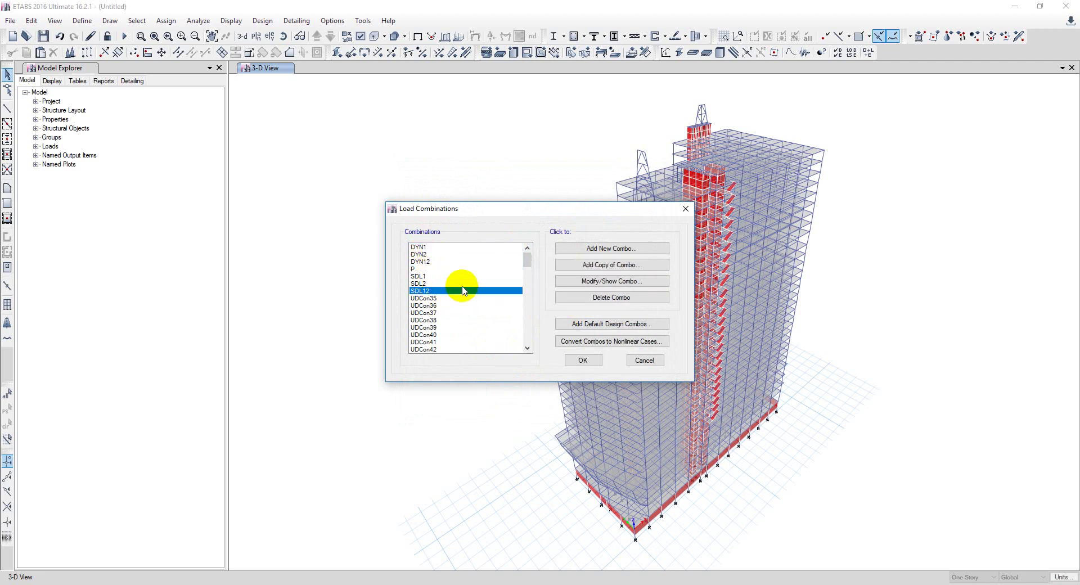
left_click(481, 283)
left_click(581, 358)
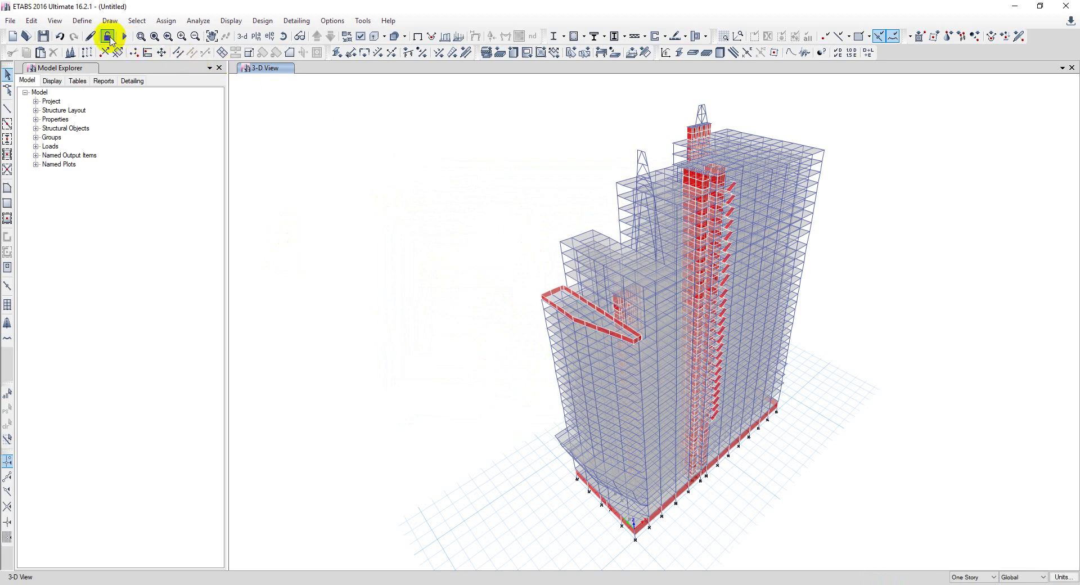
left_click(85, 25)
mouse_move(104, 172)
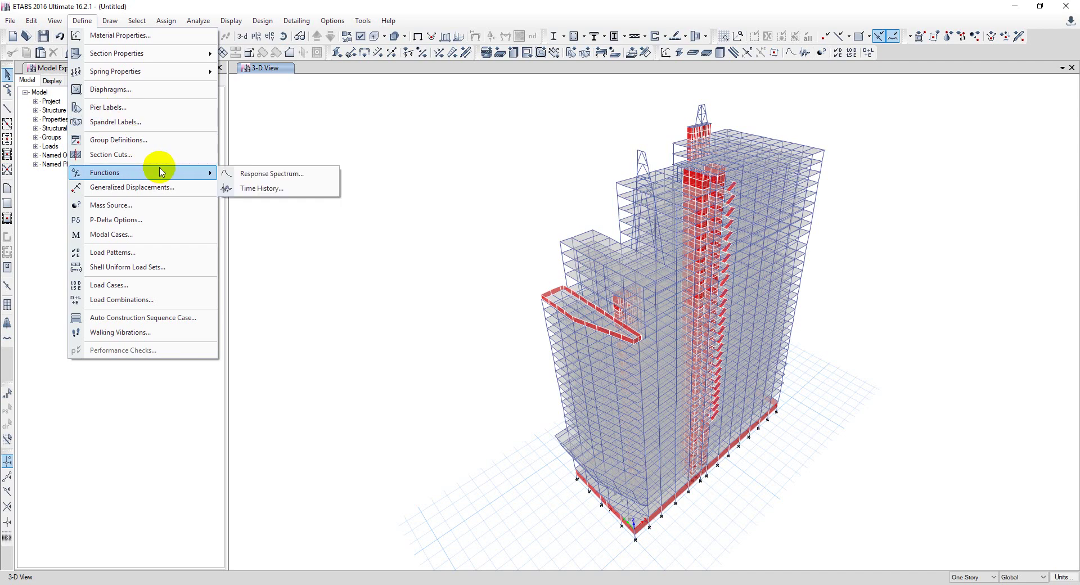
left_click(300, 185)
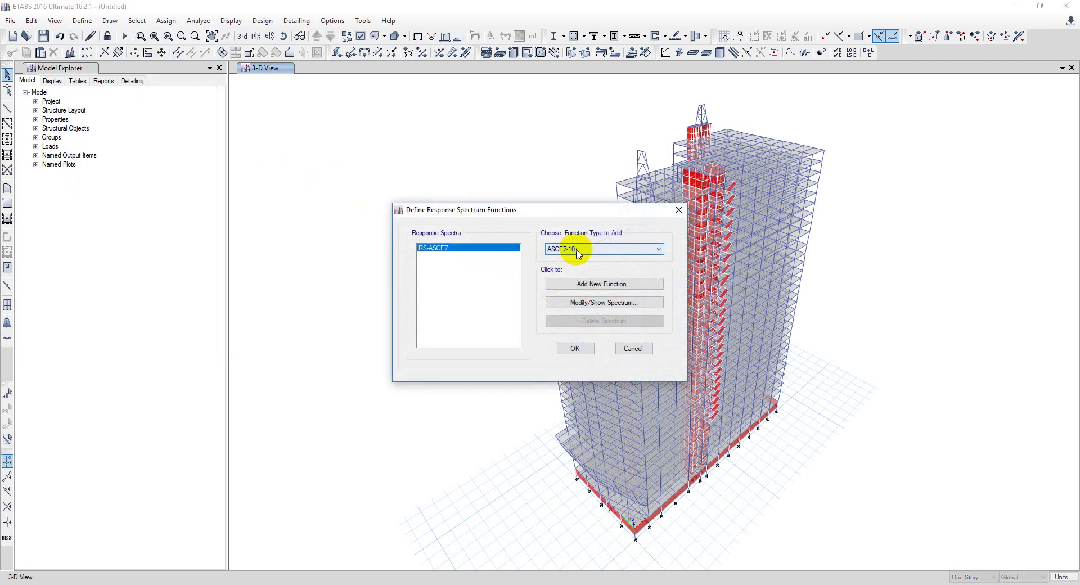
left_click(625, 304)
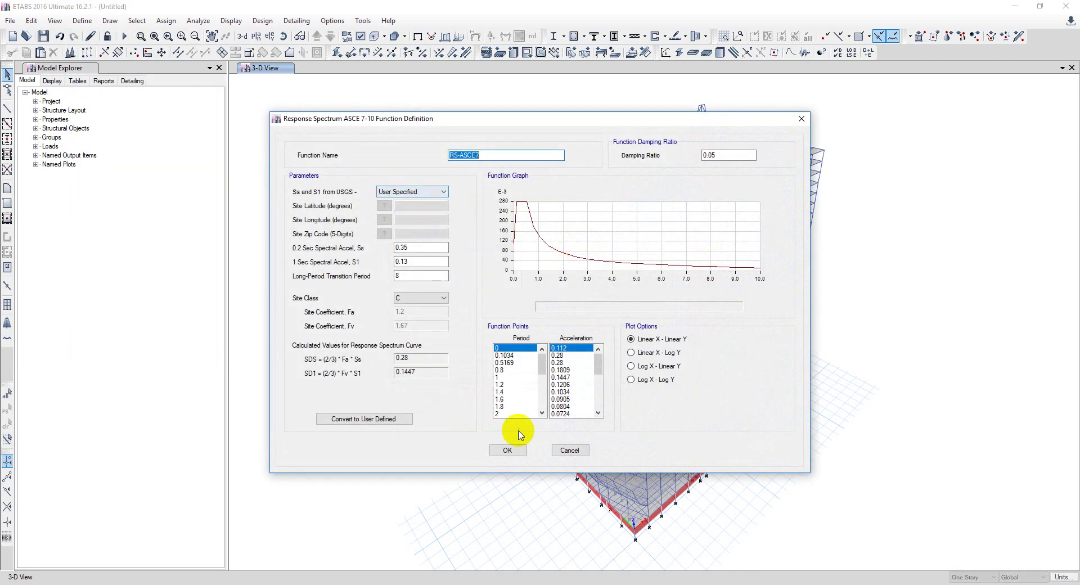
left_click(507, 452)
left_click(567, 346)
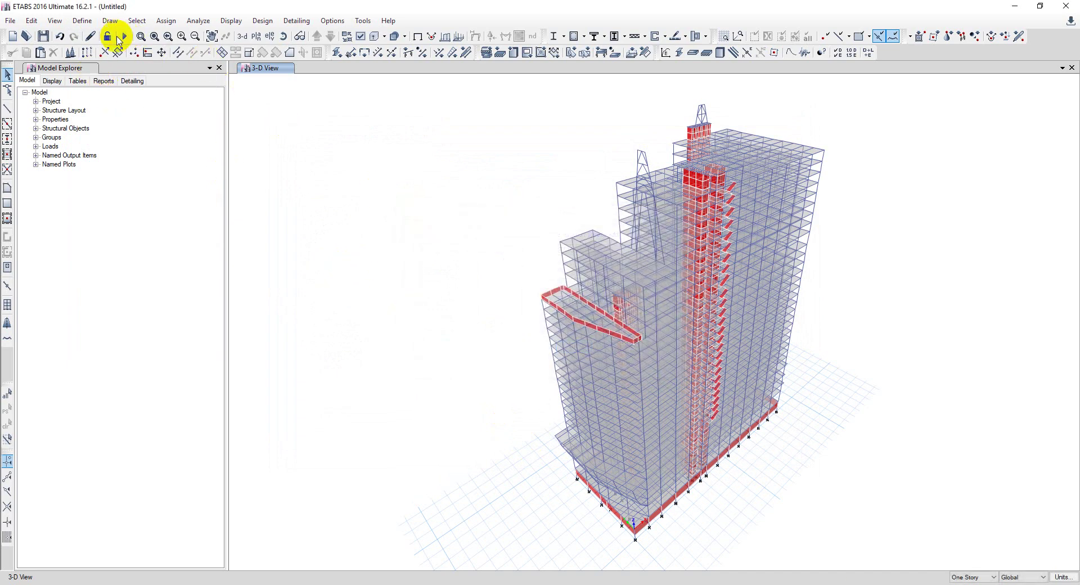
left_click(82, 20)
left_click(147, 205)
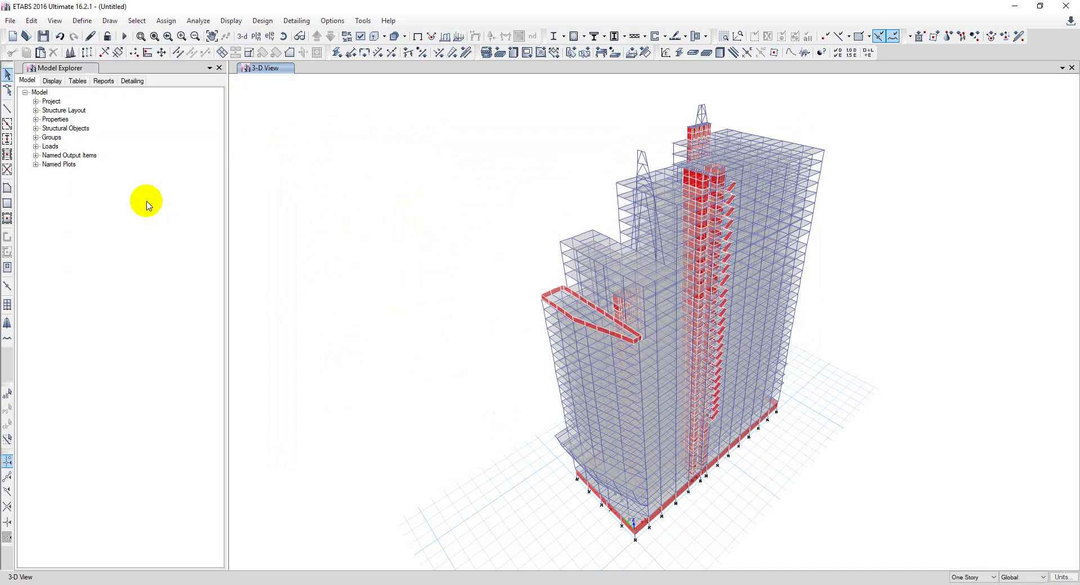
left_click(601, 278)
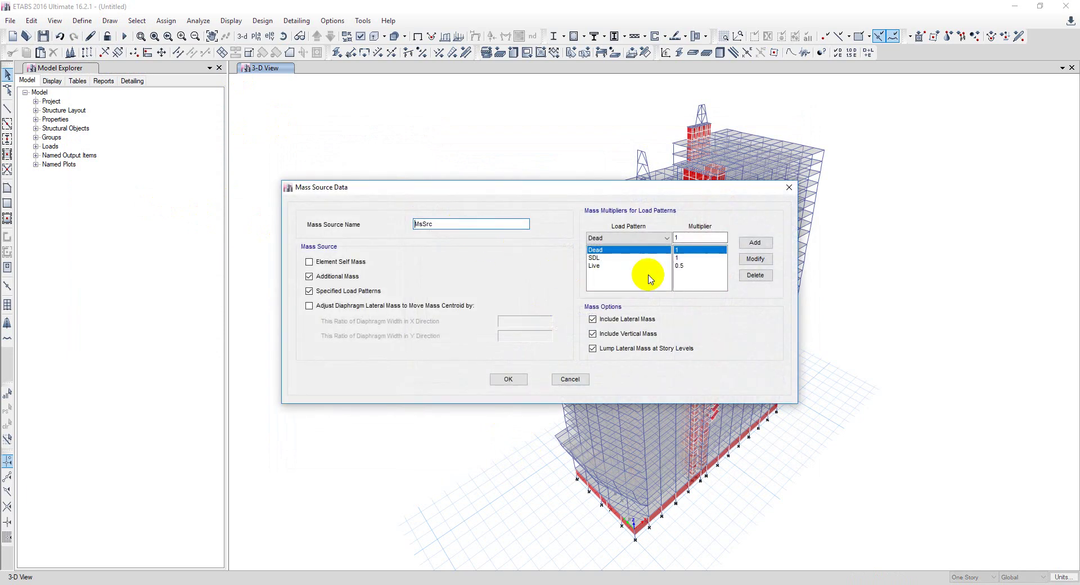
left_click(512, 383)
left_click(501, 357)
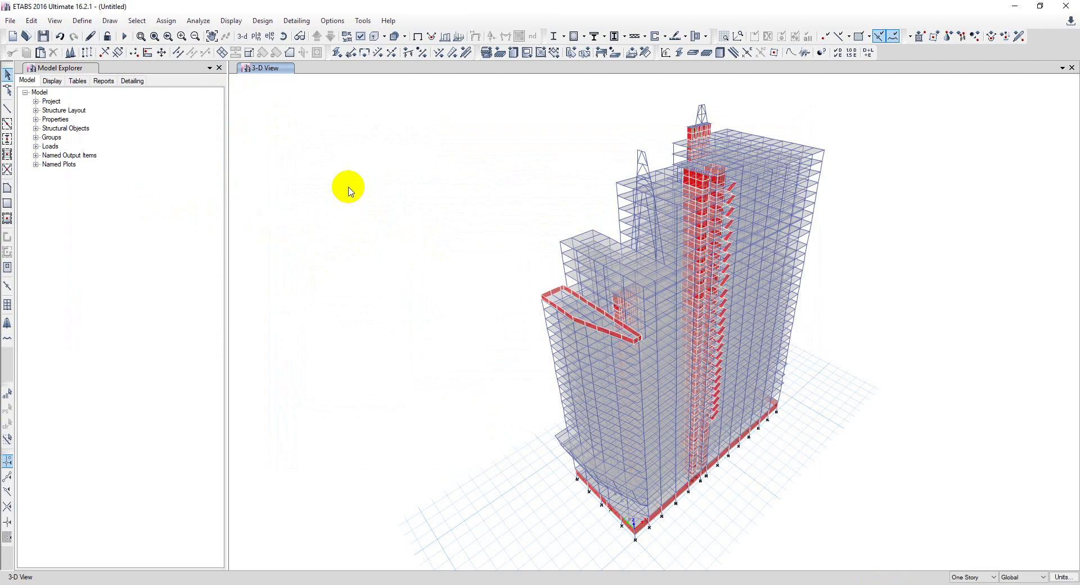